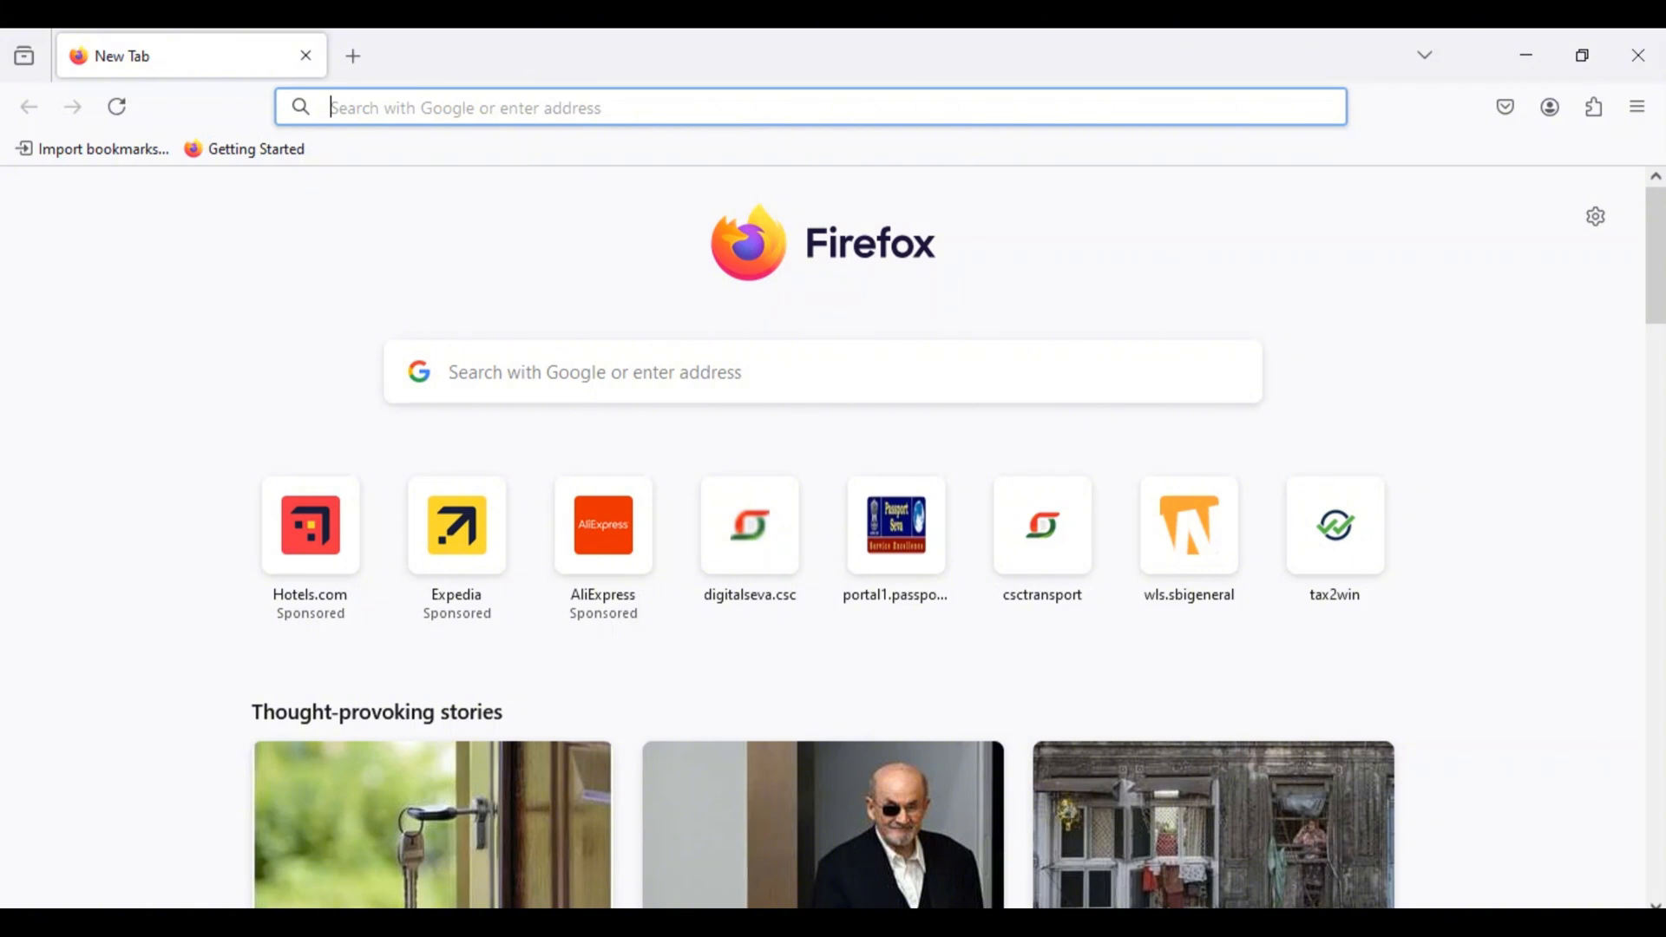
Step: Open the Digital Seva portal's dashboard at digitalseva.csc.gov.in and dismiss the Public App announcement and the VLE attendance notice
text(DIGitalseva.csc.gov.in/)
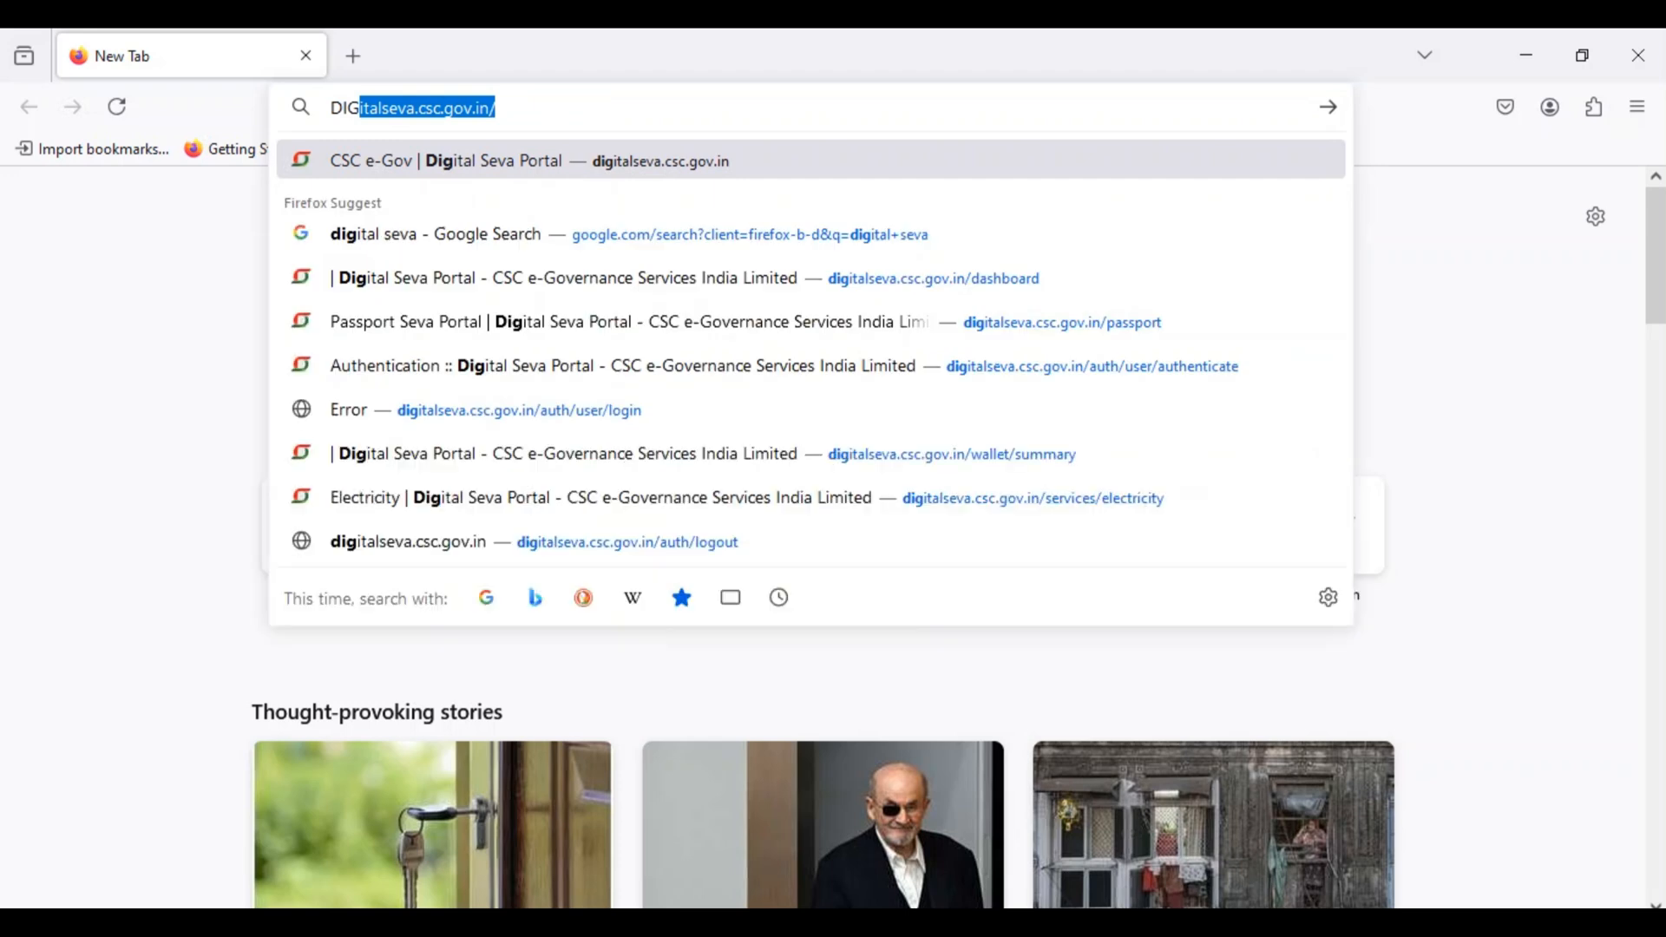
key(Return)
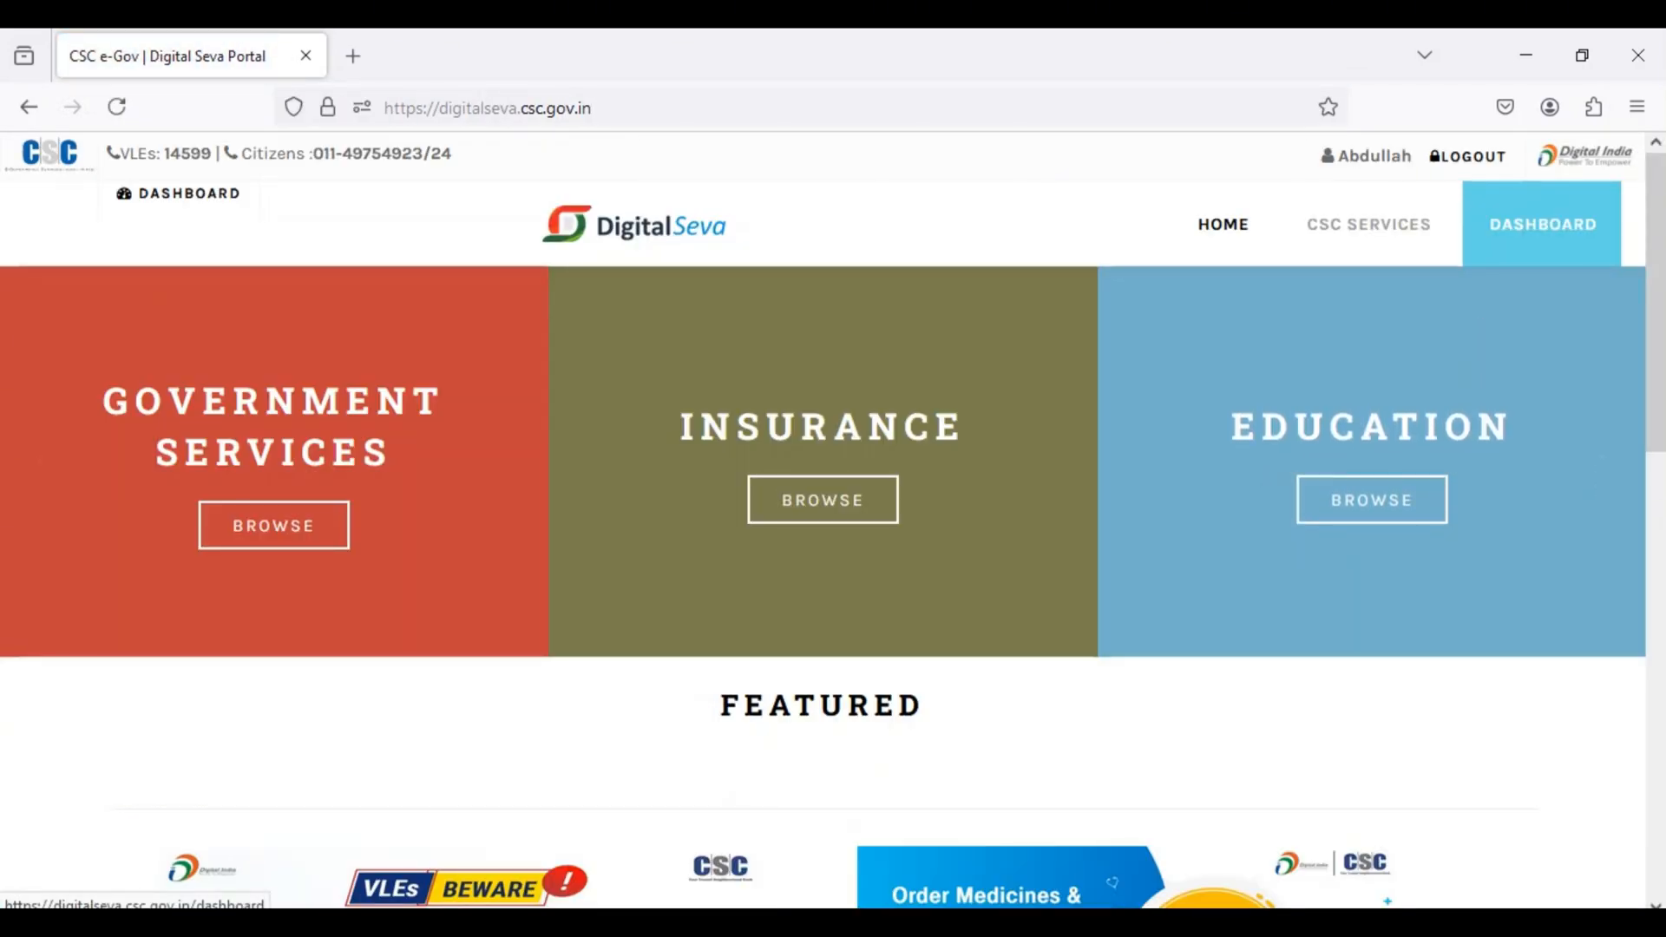
click(1541, 225)
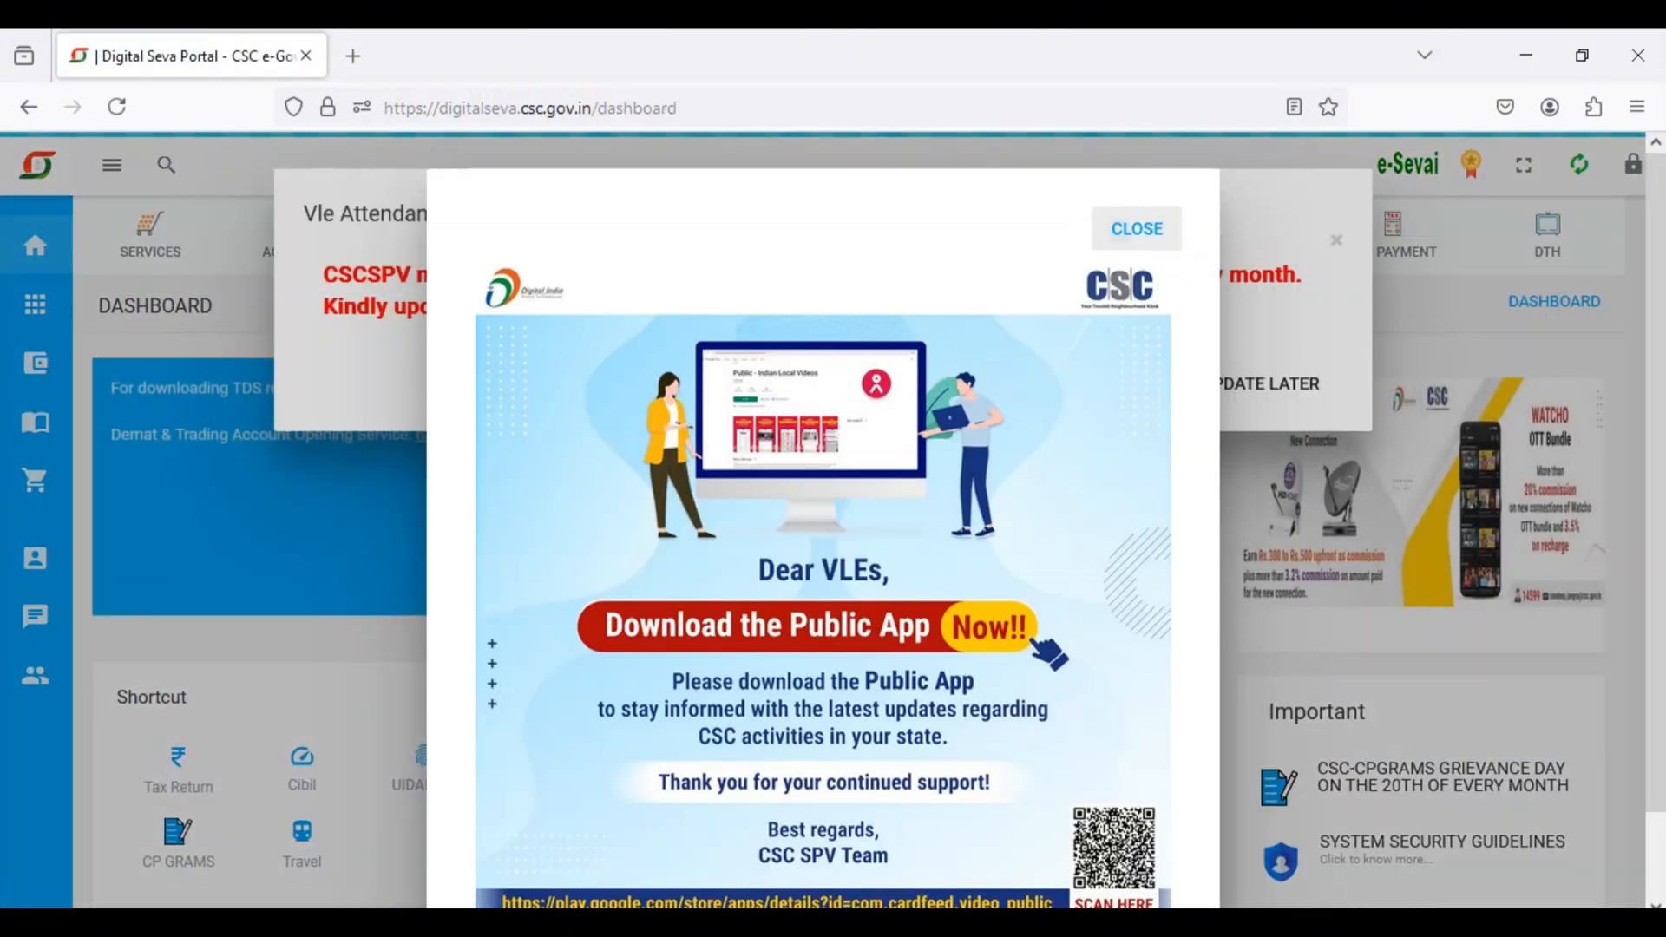
click(1136, 229)
click(1249, 384)
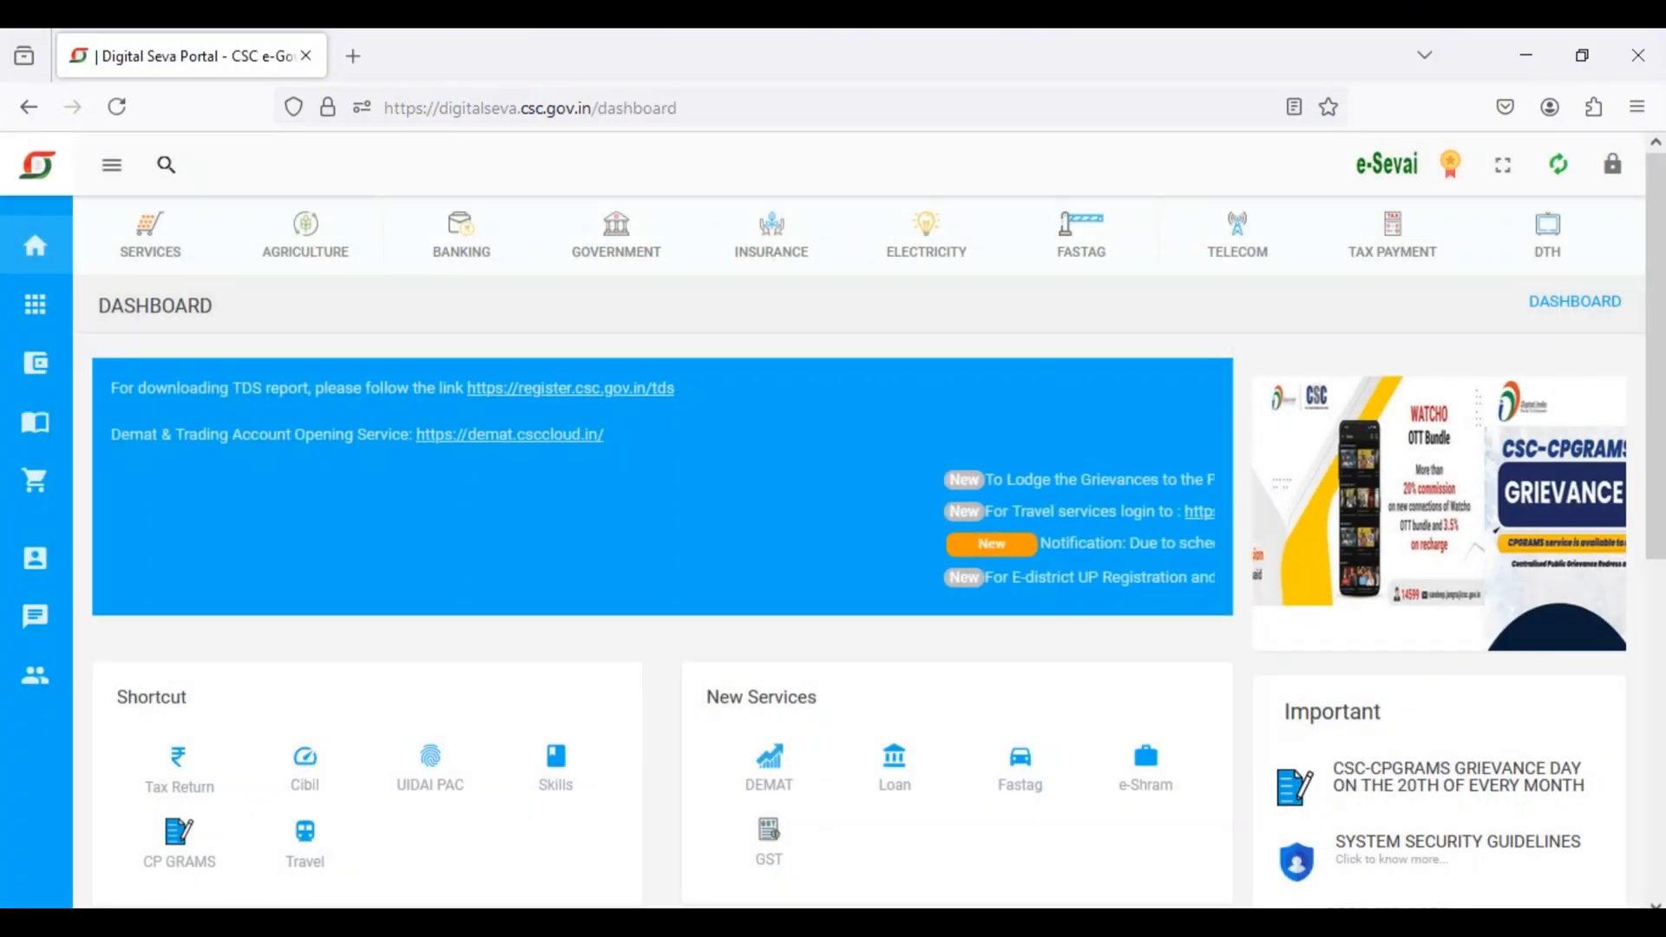
Step: Search the portal's services for "PASS" and open Passport Services
click(166, 164)
text(PASS)
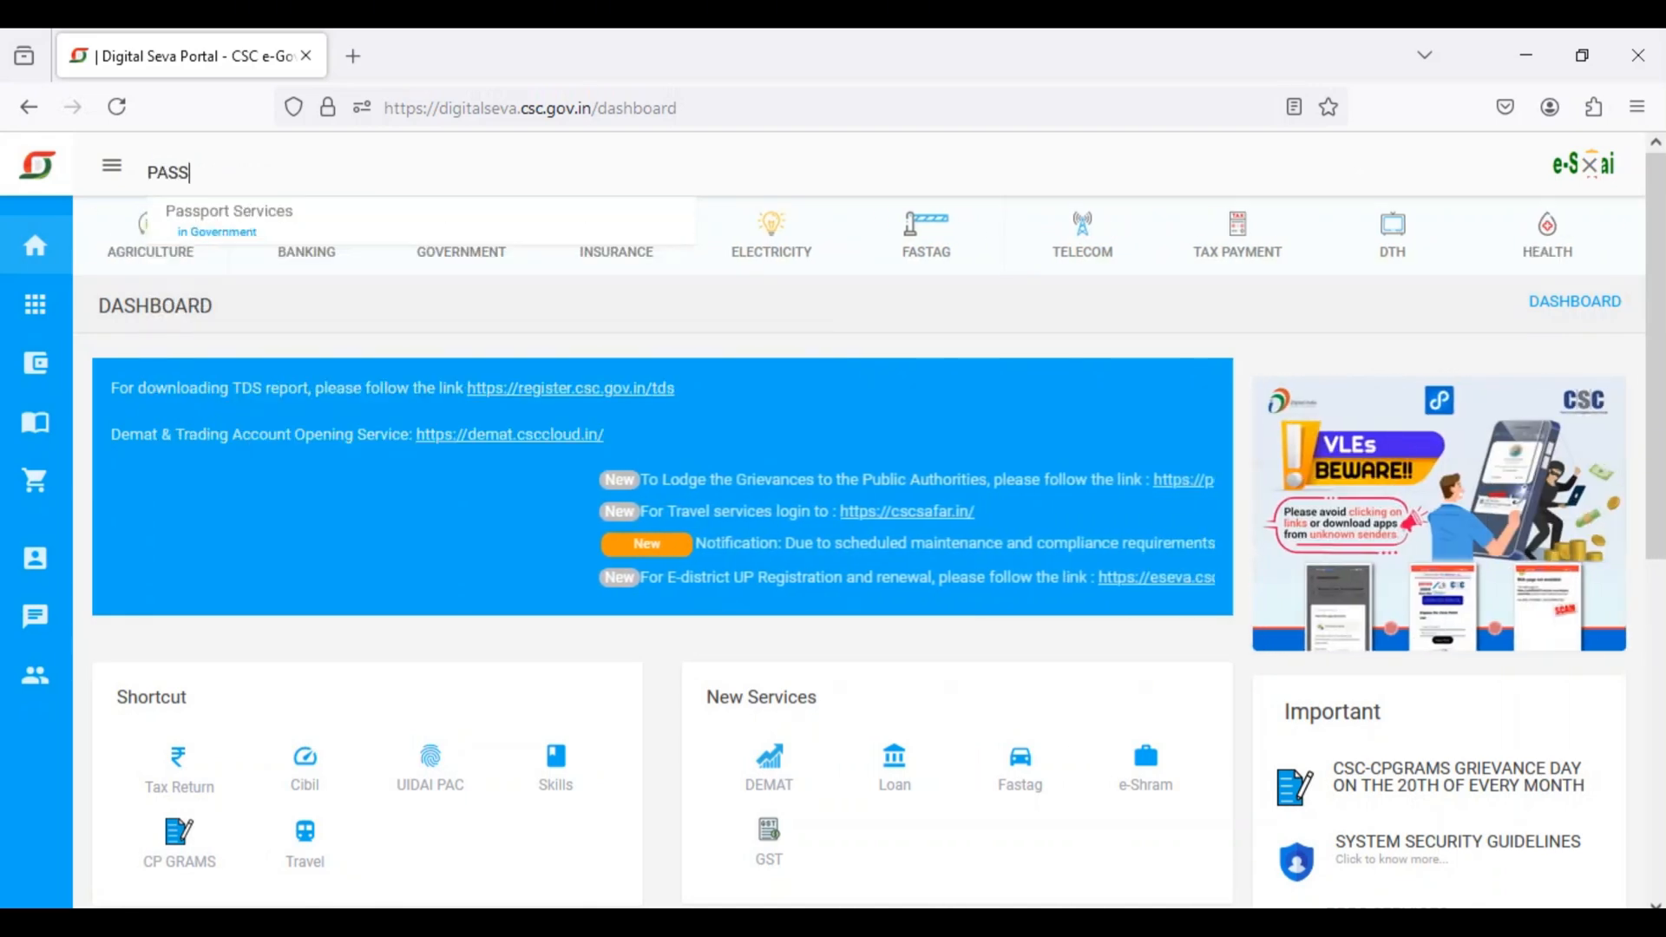
click(241, 217)
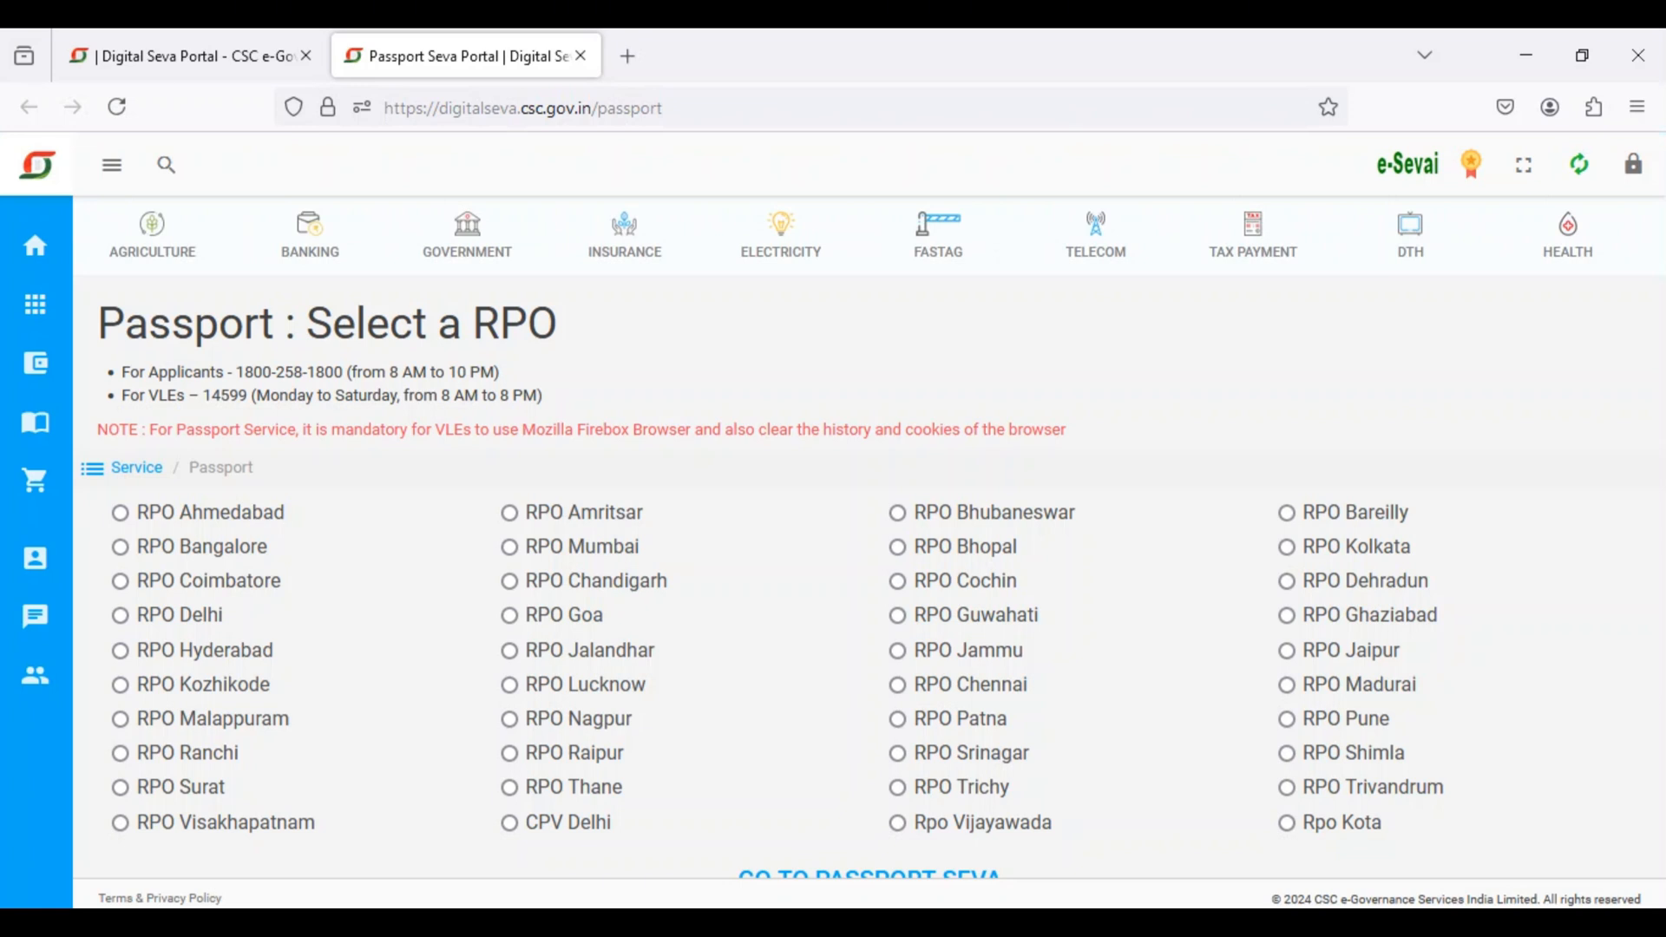
Step: Enter Passport Seva through RPO Lucknow and open the online application form for a Police Clearance Certificate
click(510, 685)
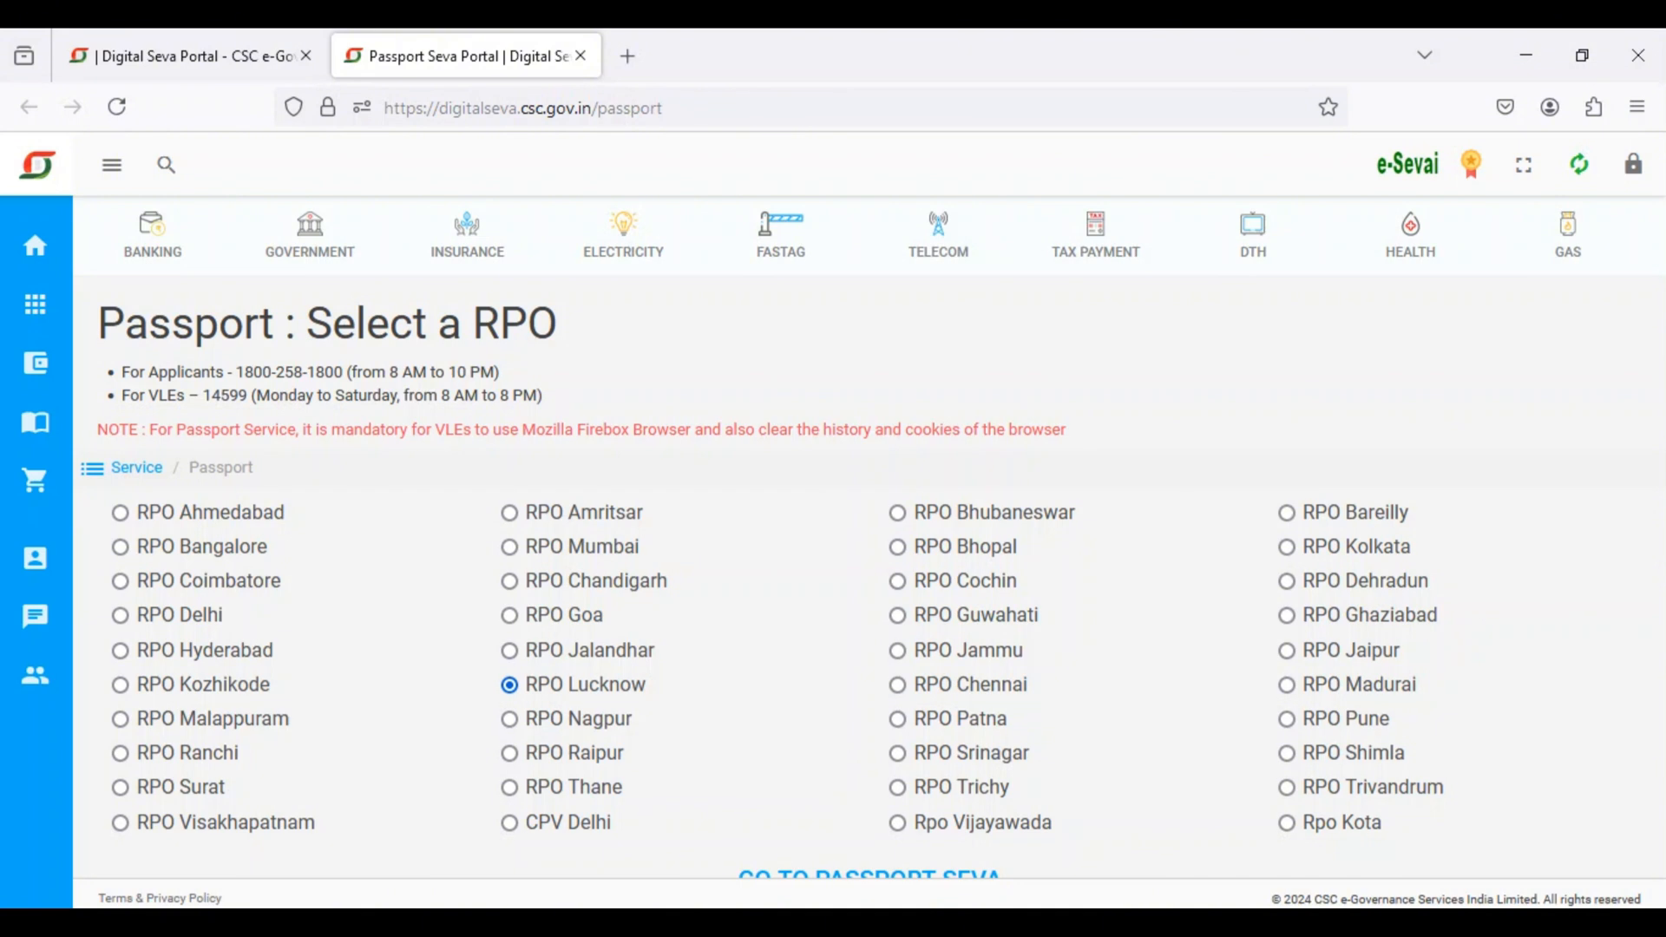
click(869, 869)
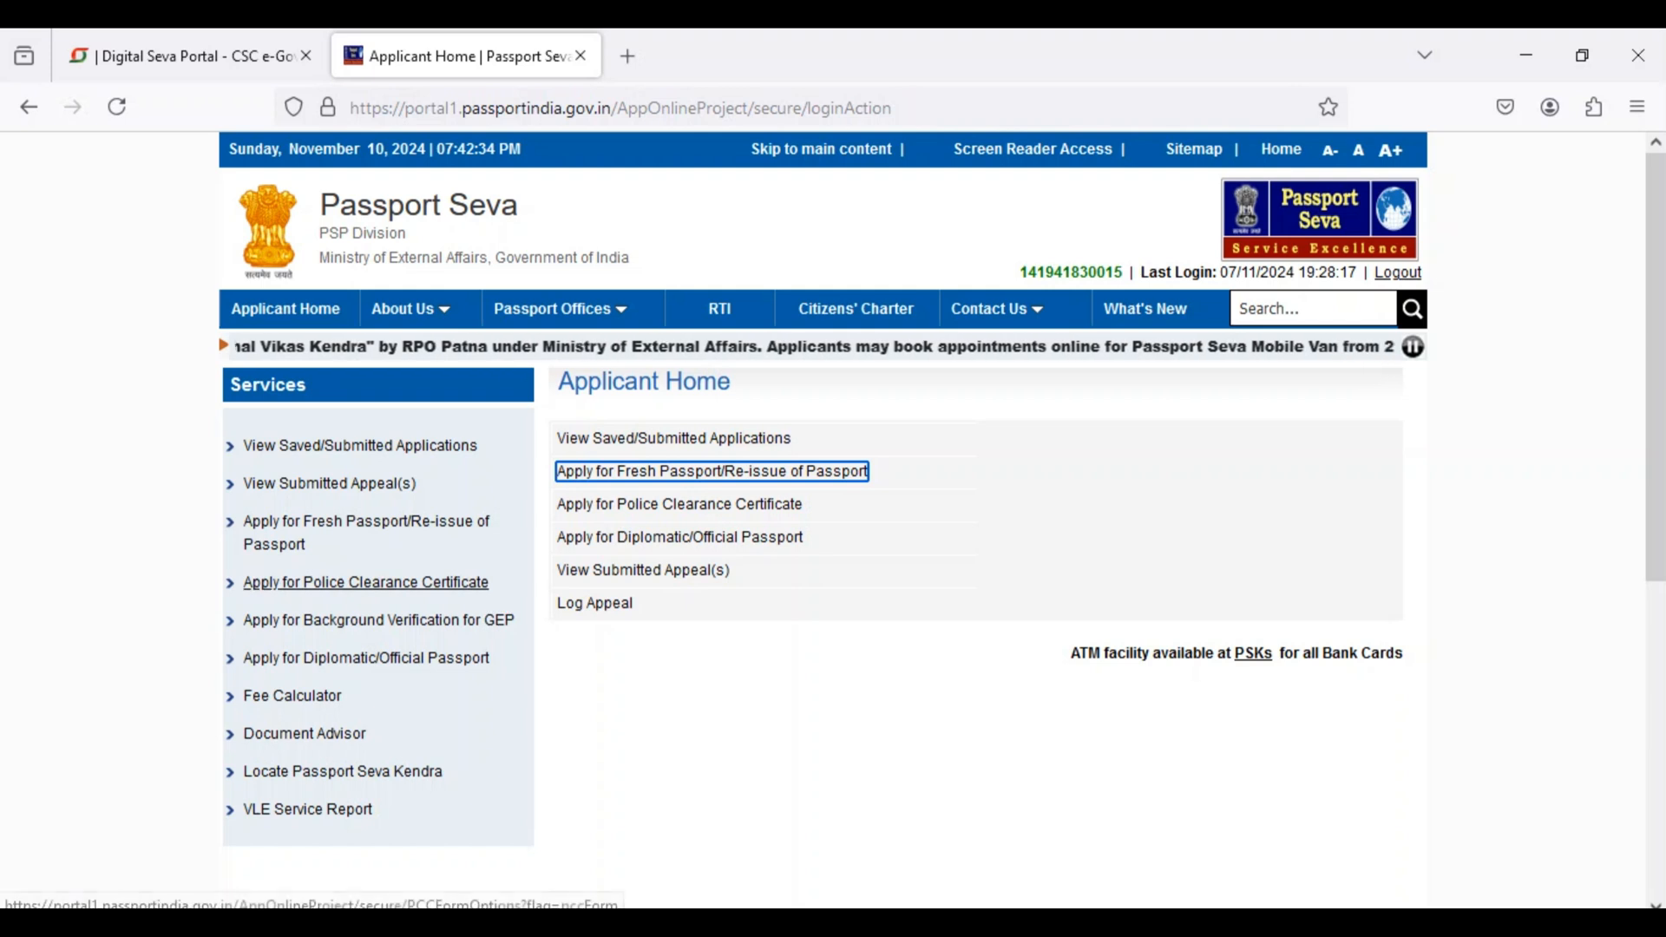
click(365, 582)
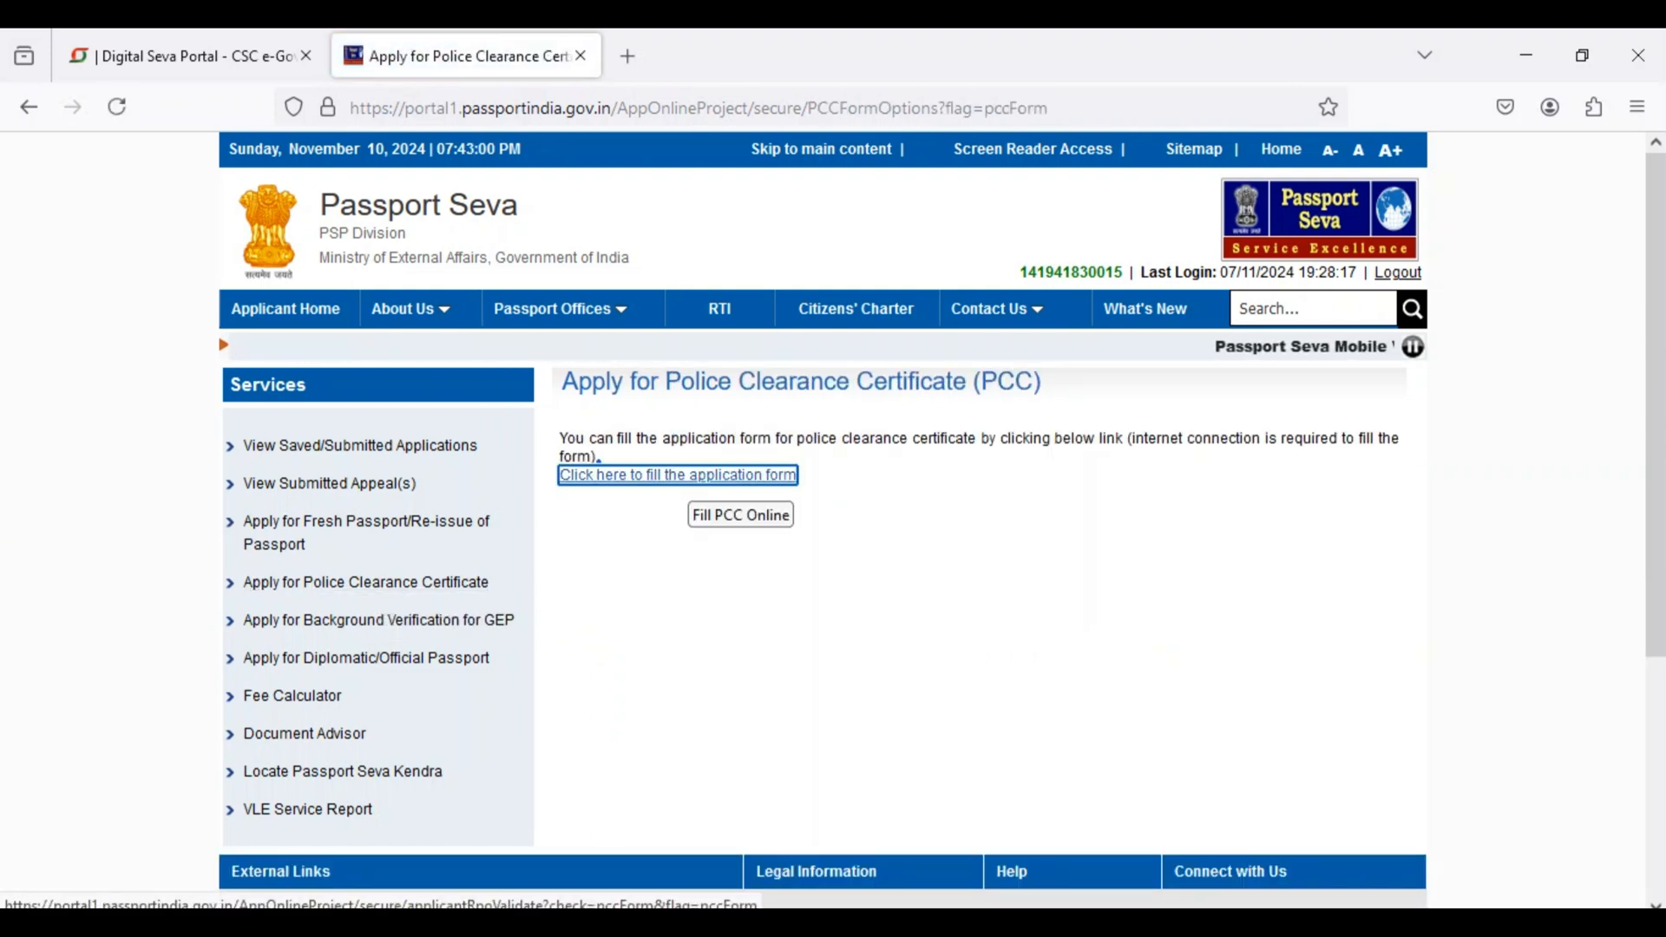
click(694, 475)
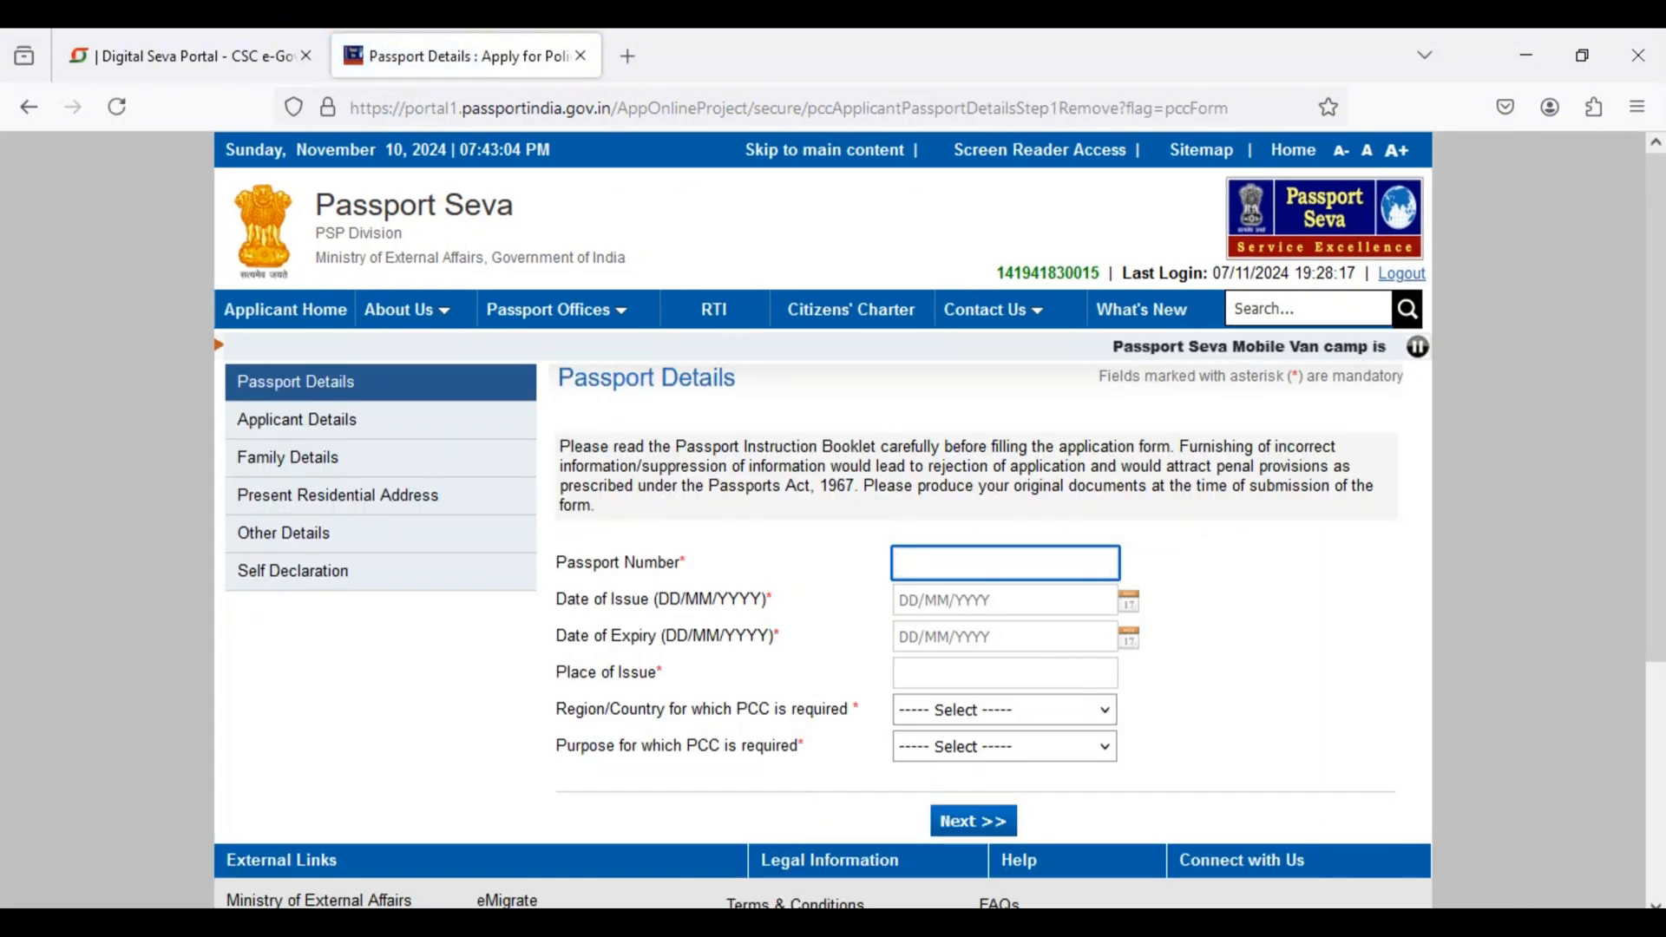
Step: Examine the passport number, date of issue, date of expiry and place of issue fields of the Passport Details form
click(1005, 563)
drag(556, 562, 687, 562)
click(1005, 563)
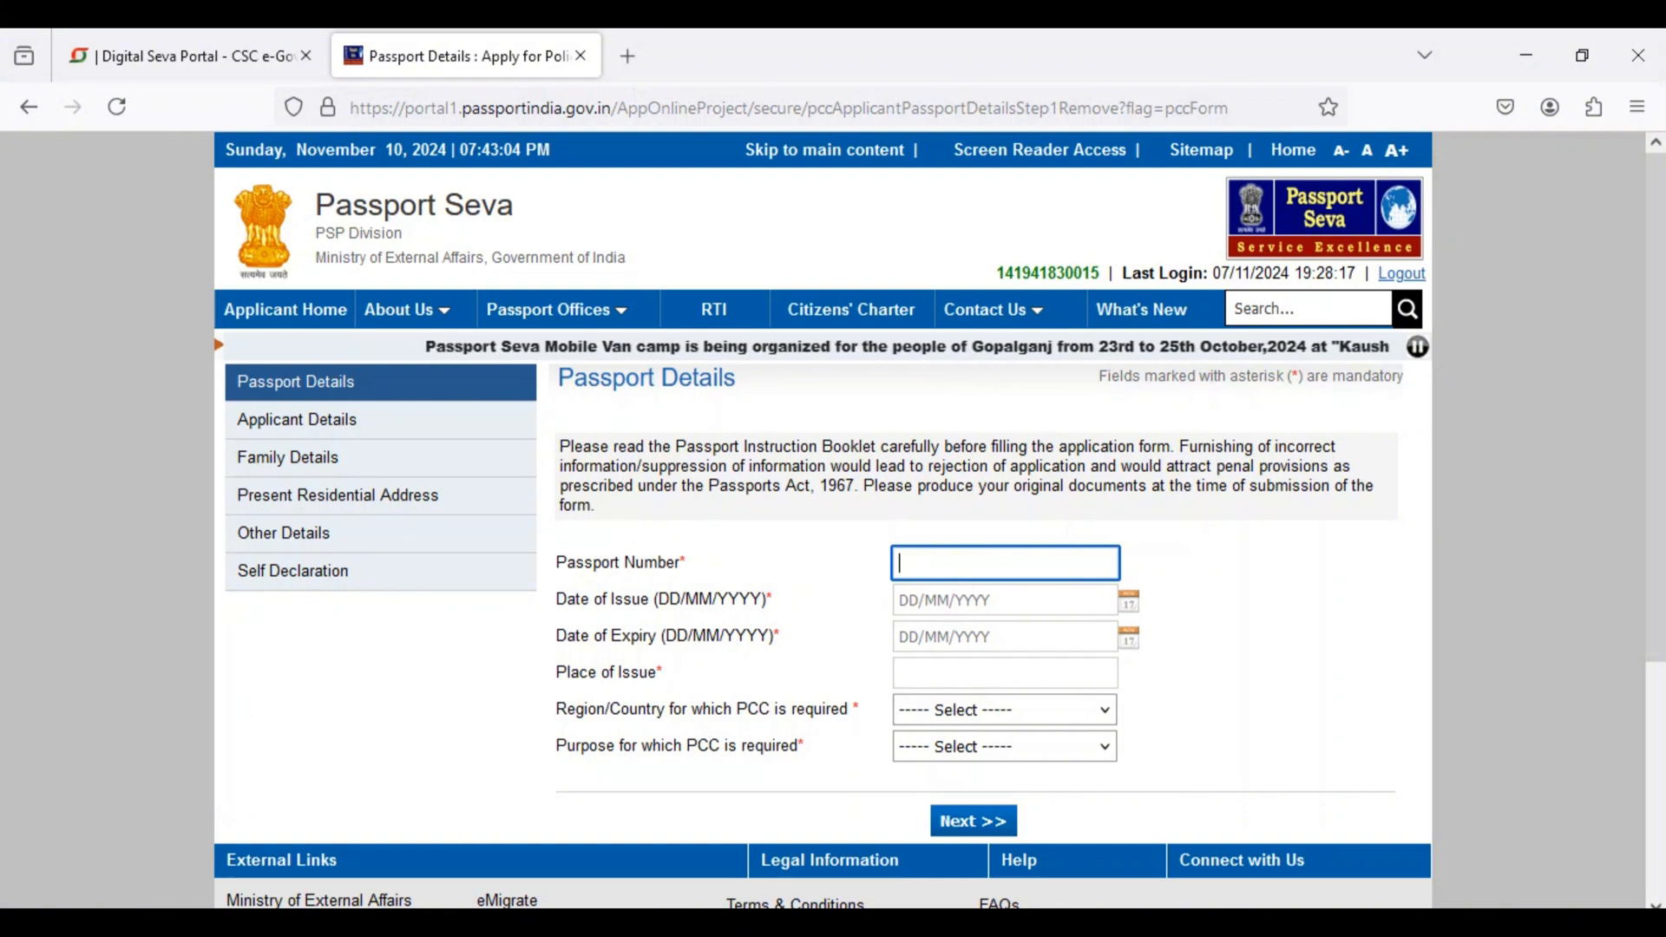
drag(556, 600, 593, 600)
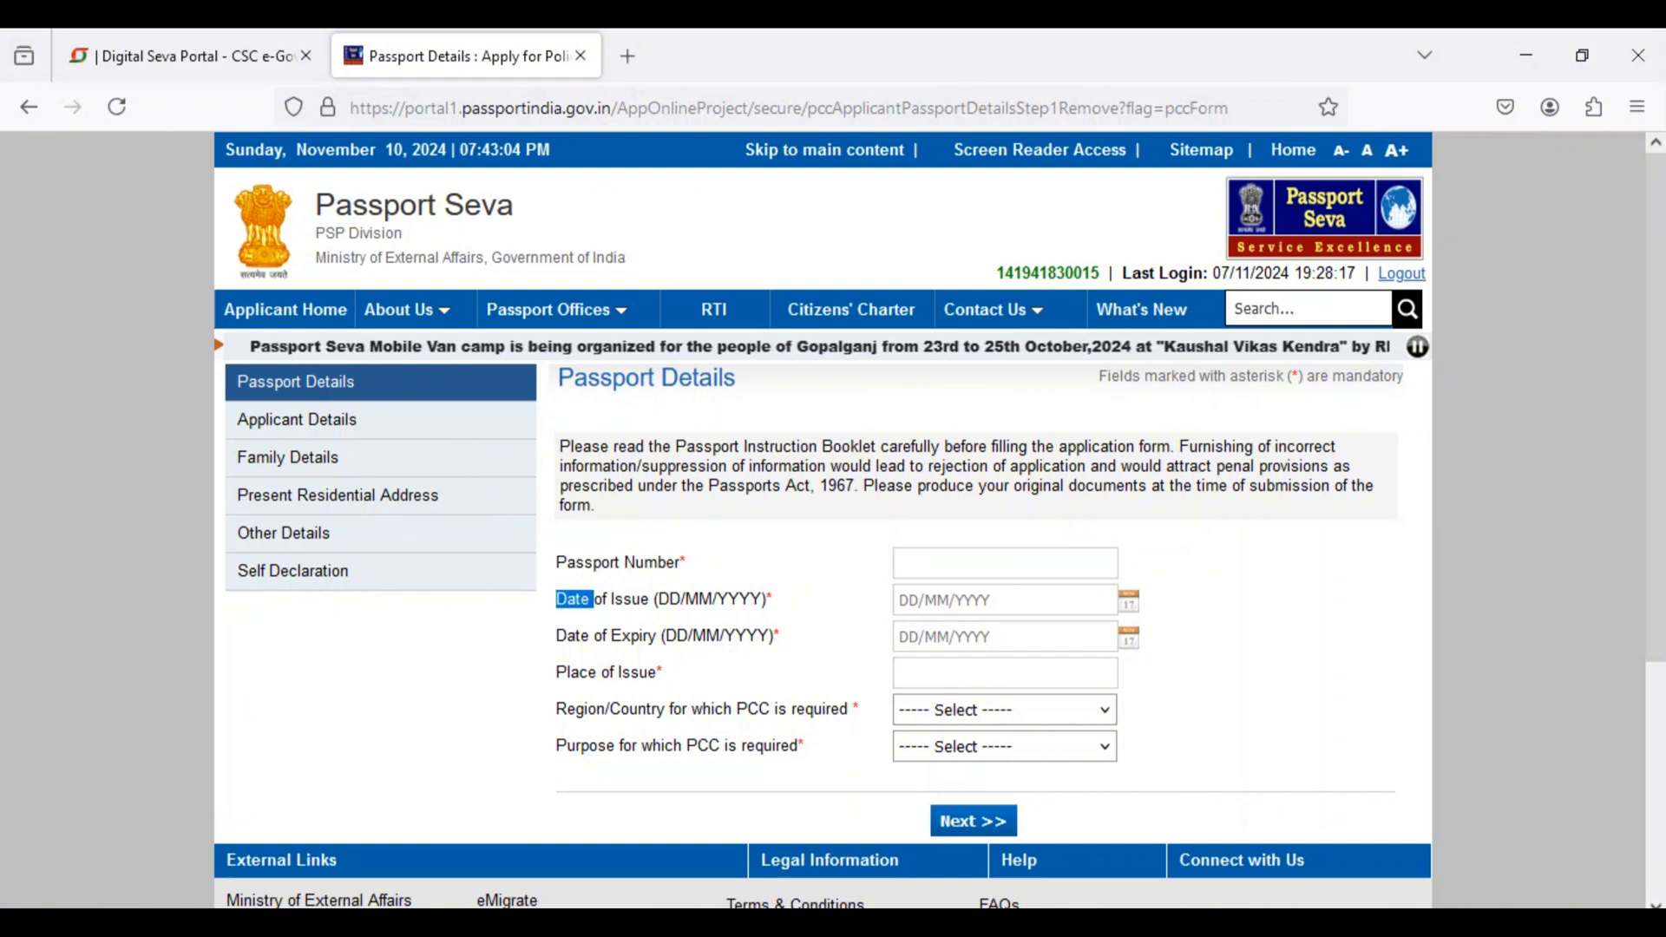
double_click(669, 599)
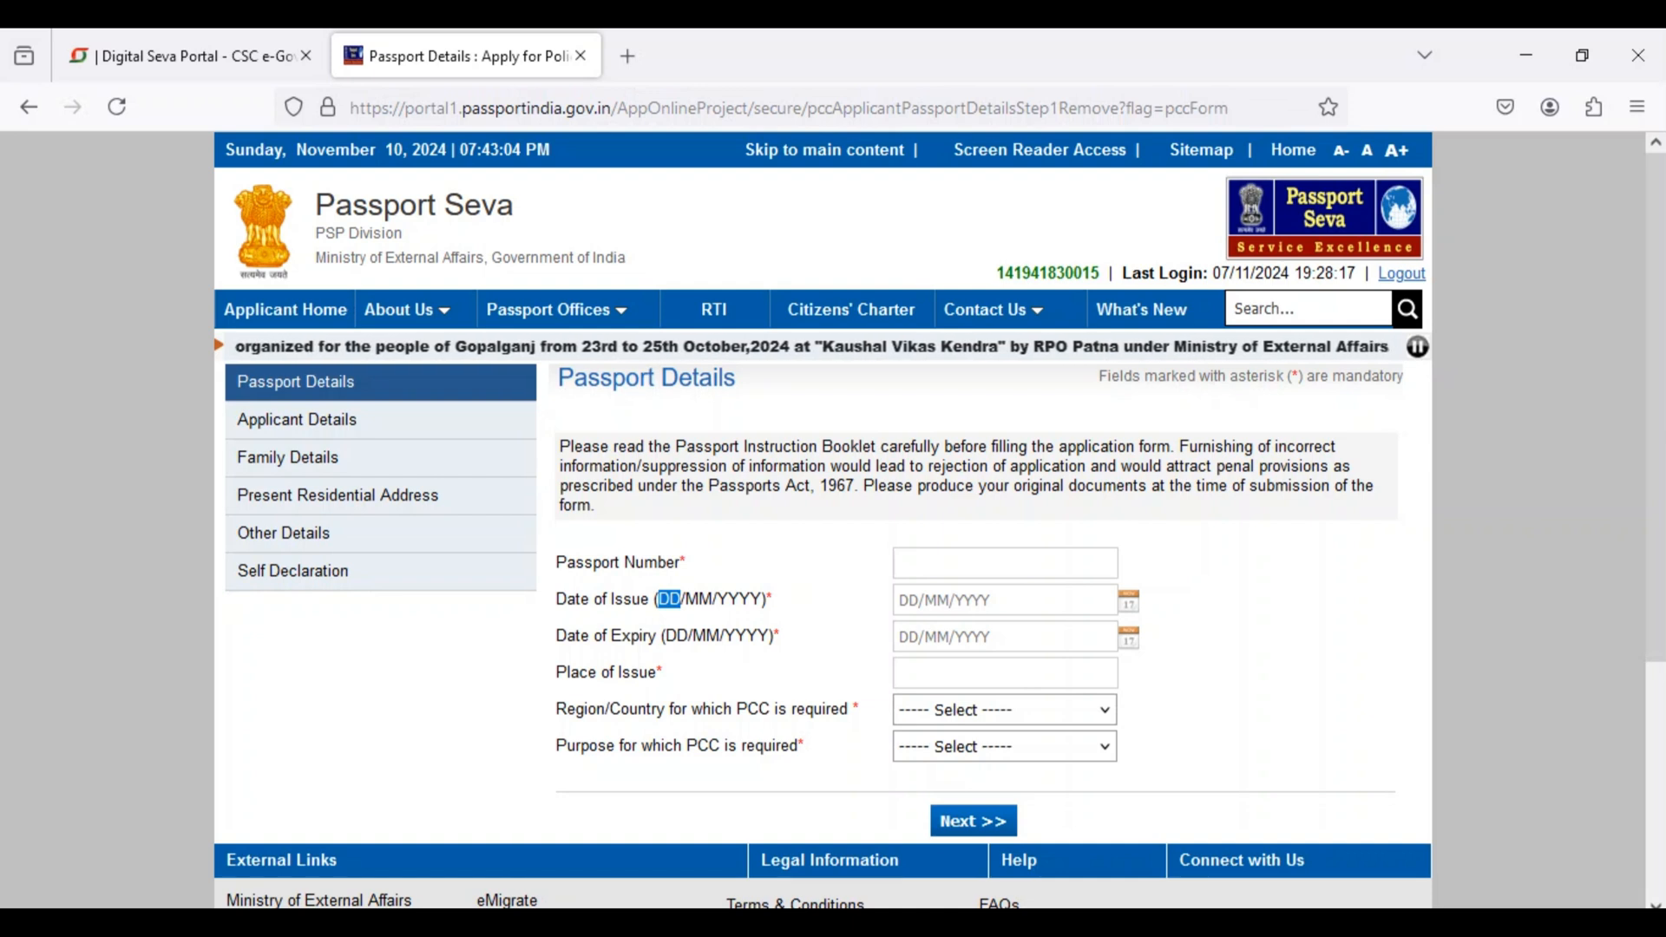
click(989, 600)
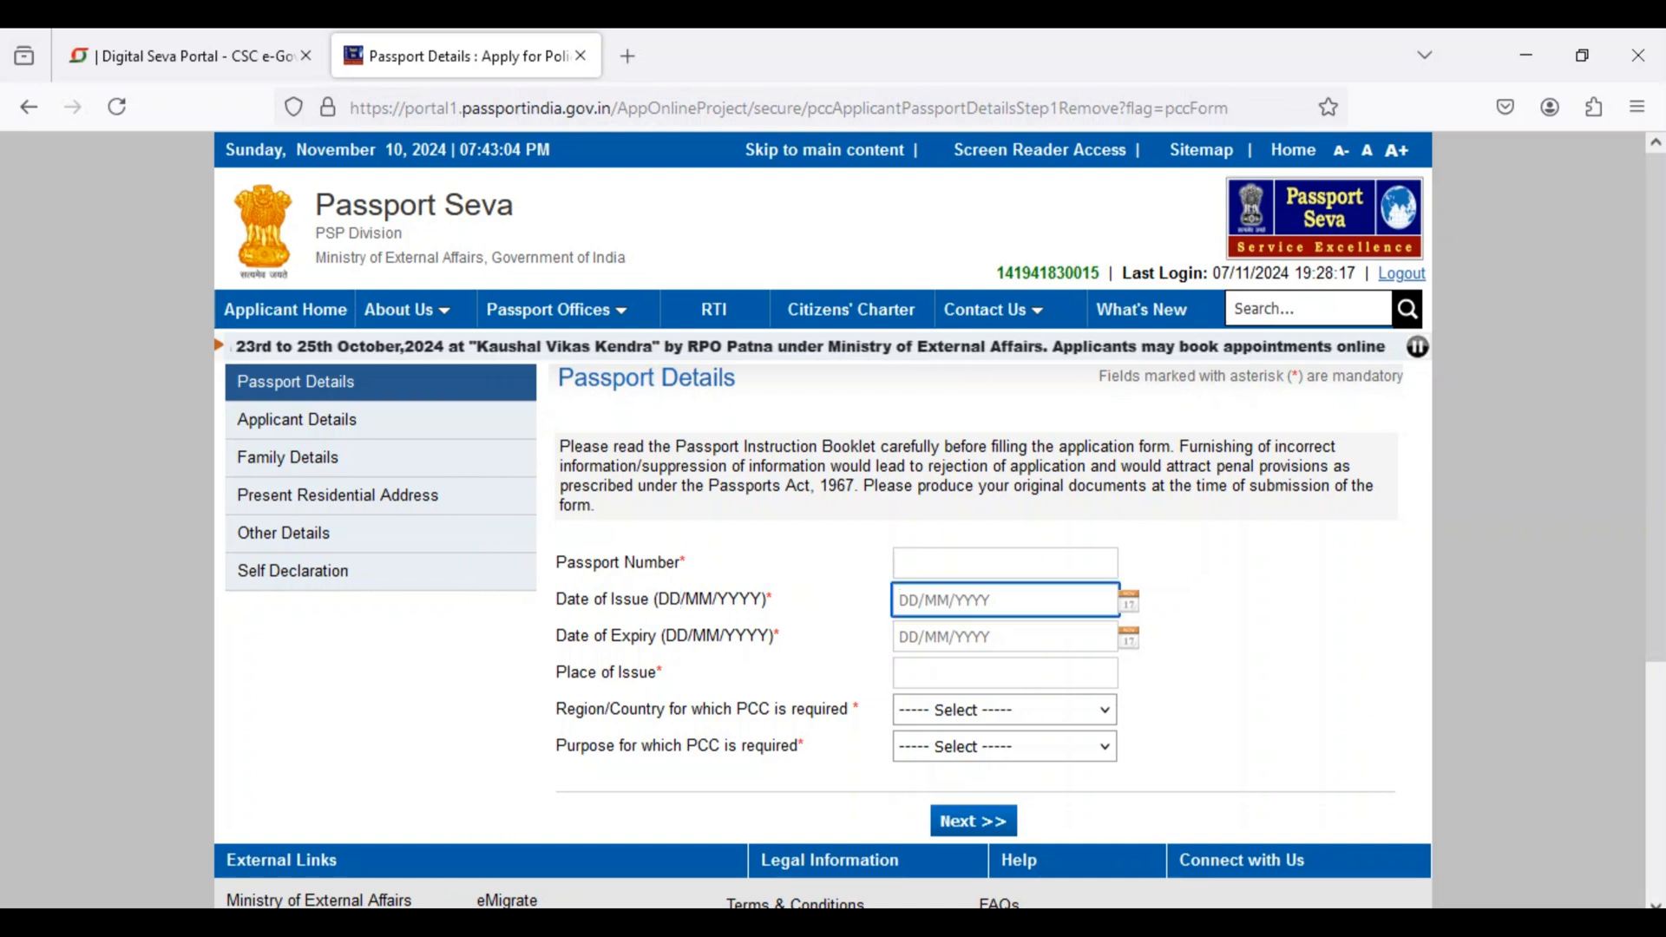
click(989, 636)
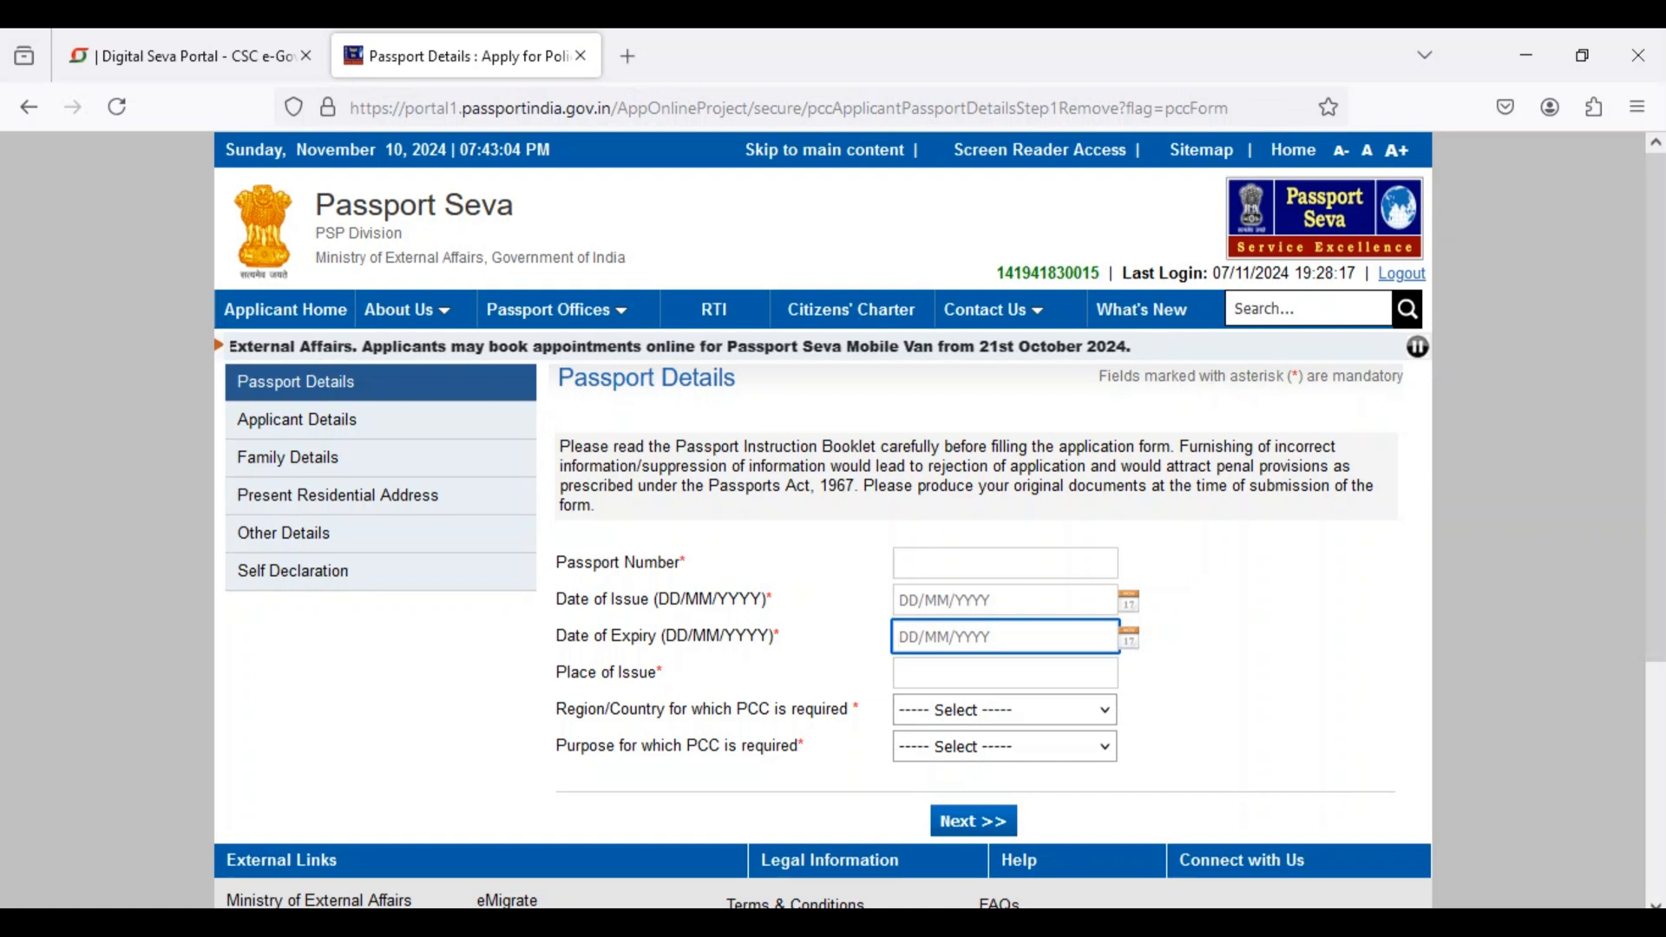
click(989, 673)
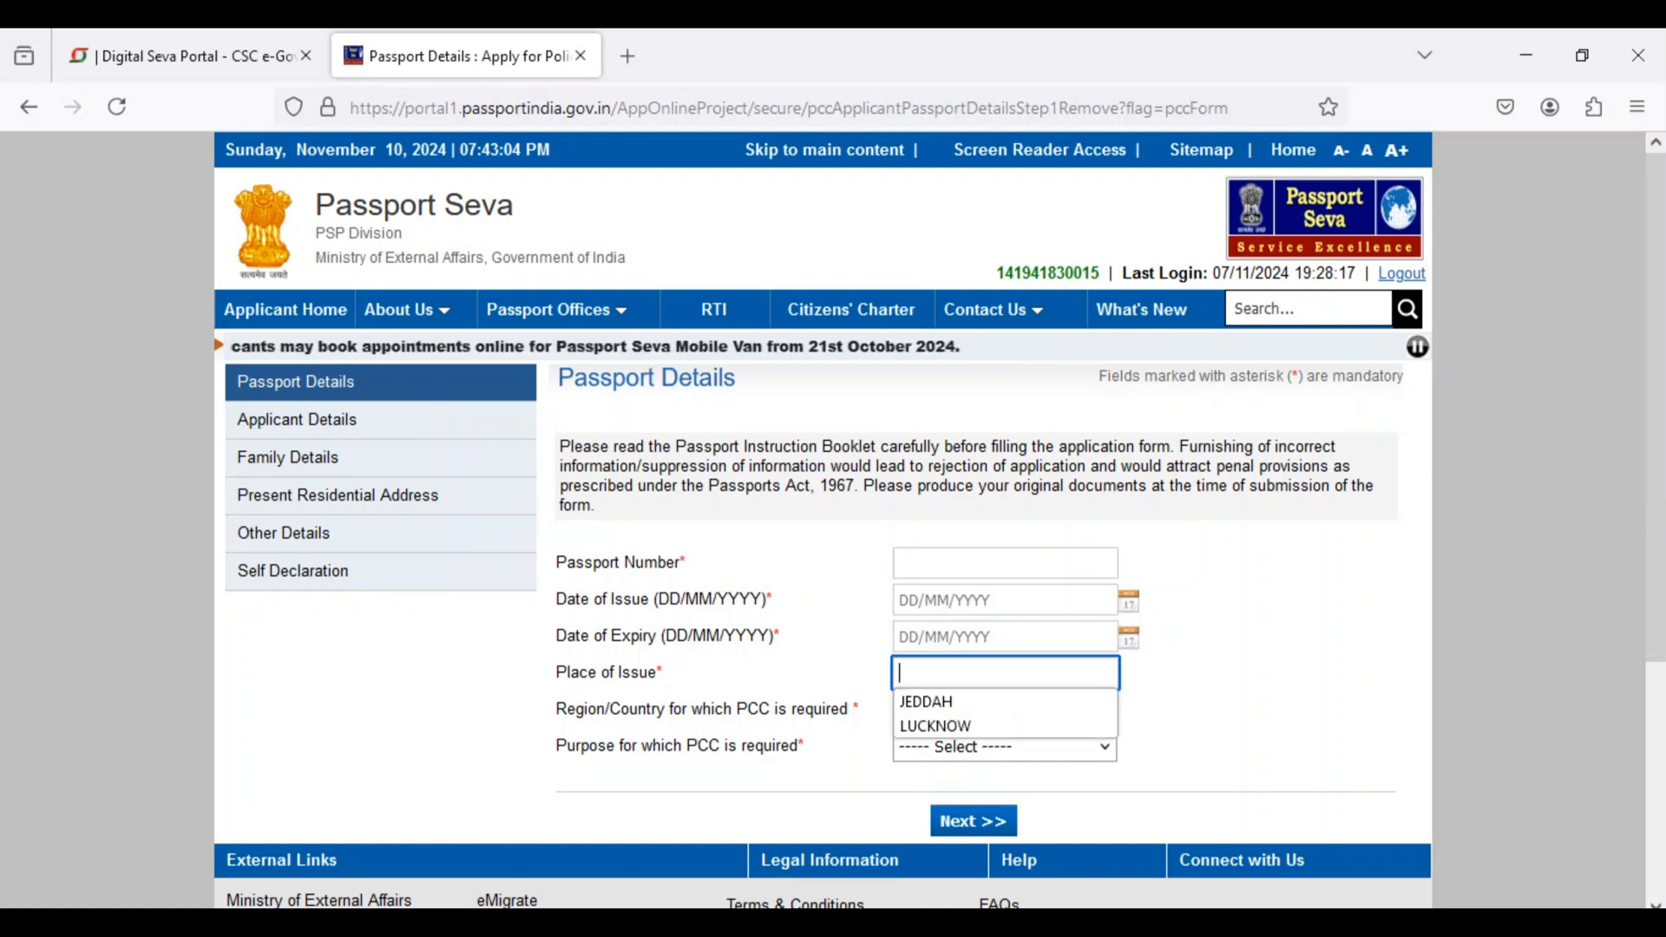
click(1232, 733)
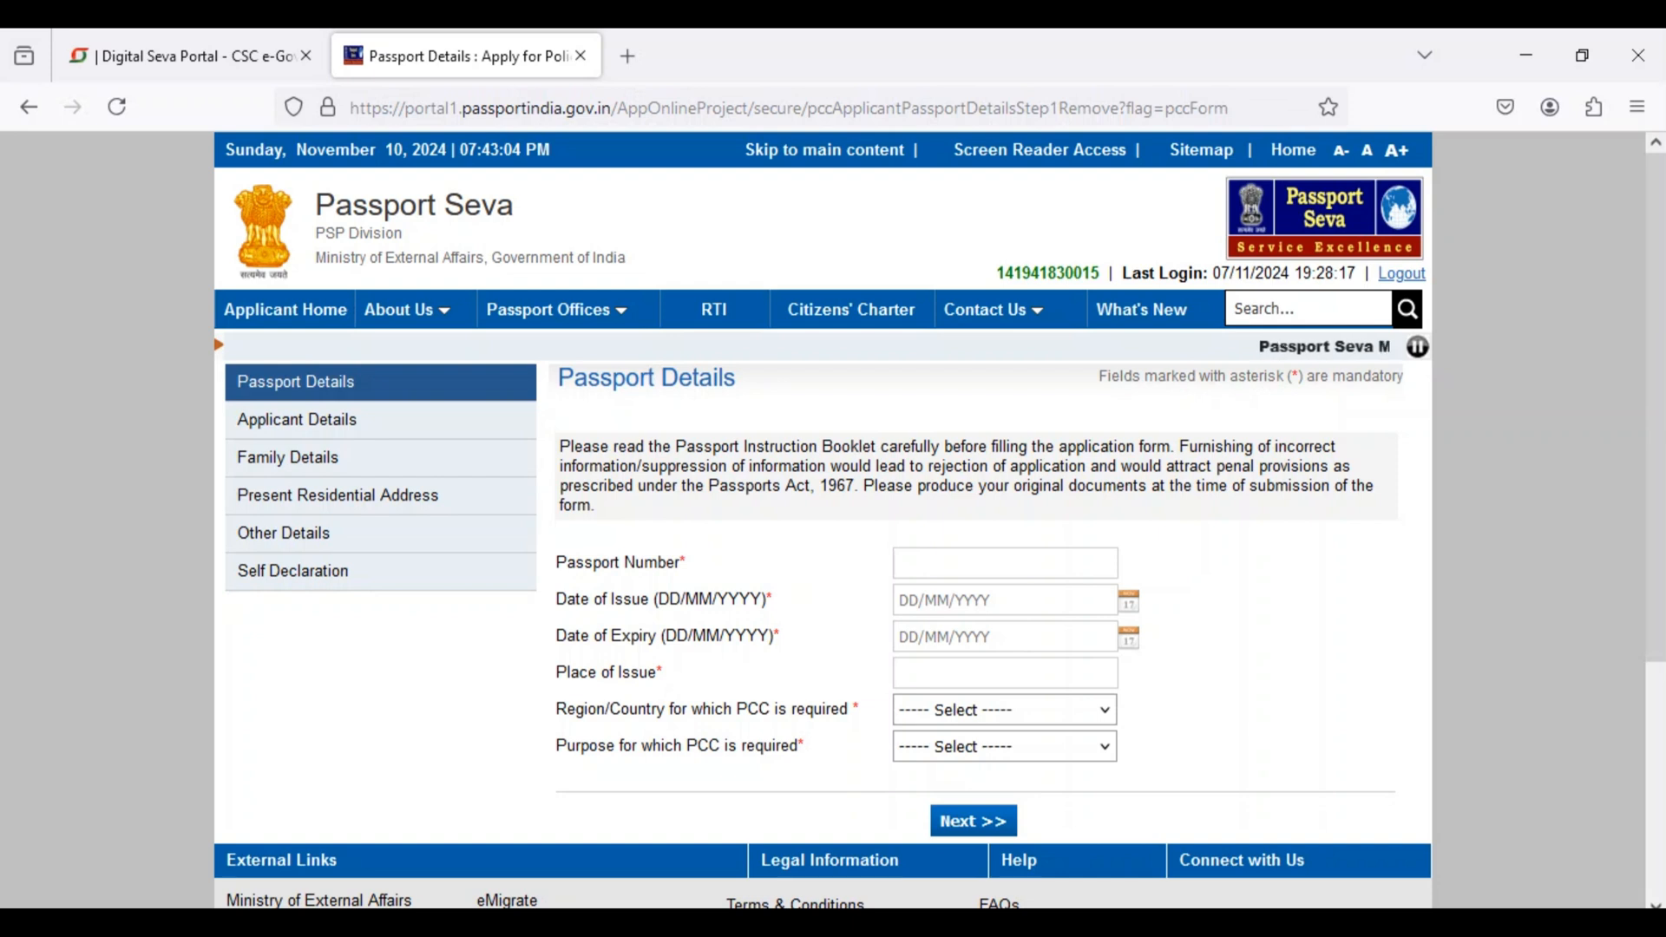
Step: Set the region/country for which the PCC is required to Kuwait
click(1005, 710)
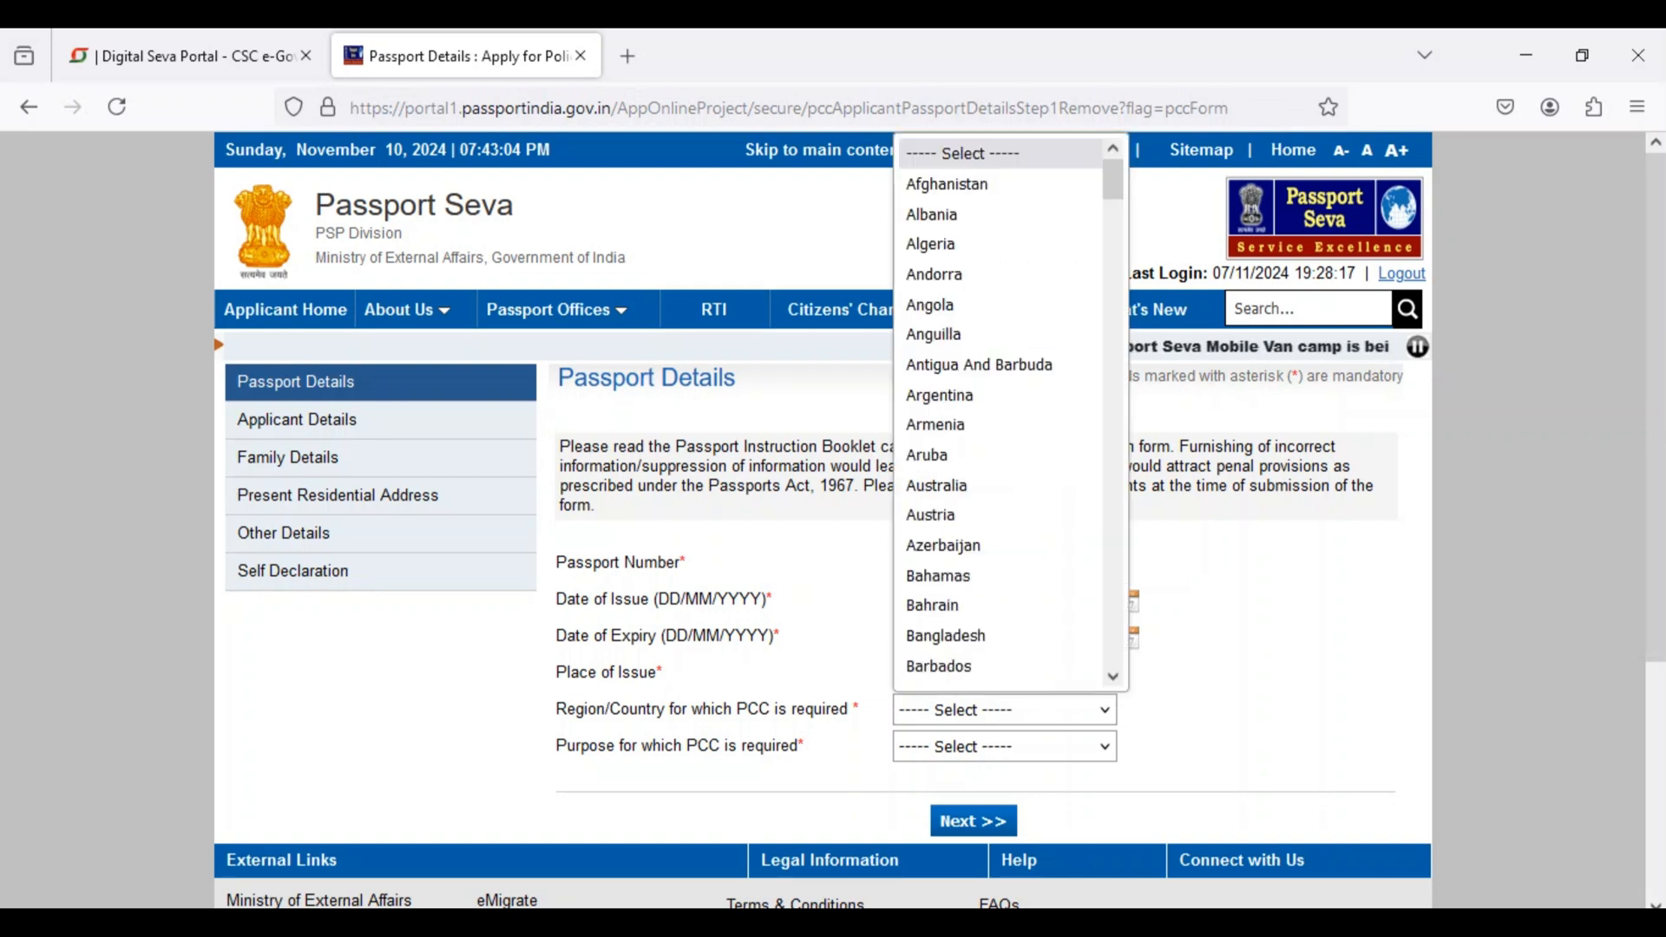
scroll(998, 424, down, 8)
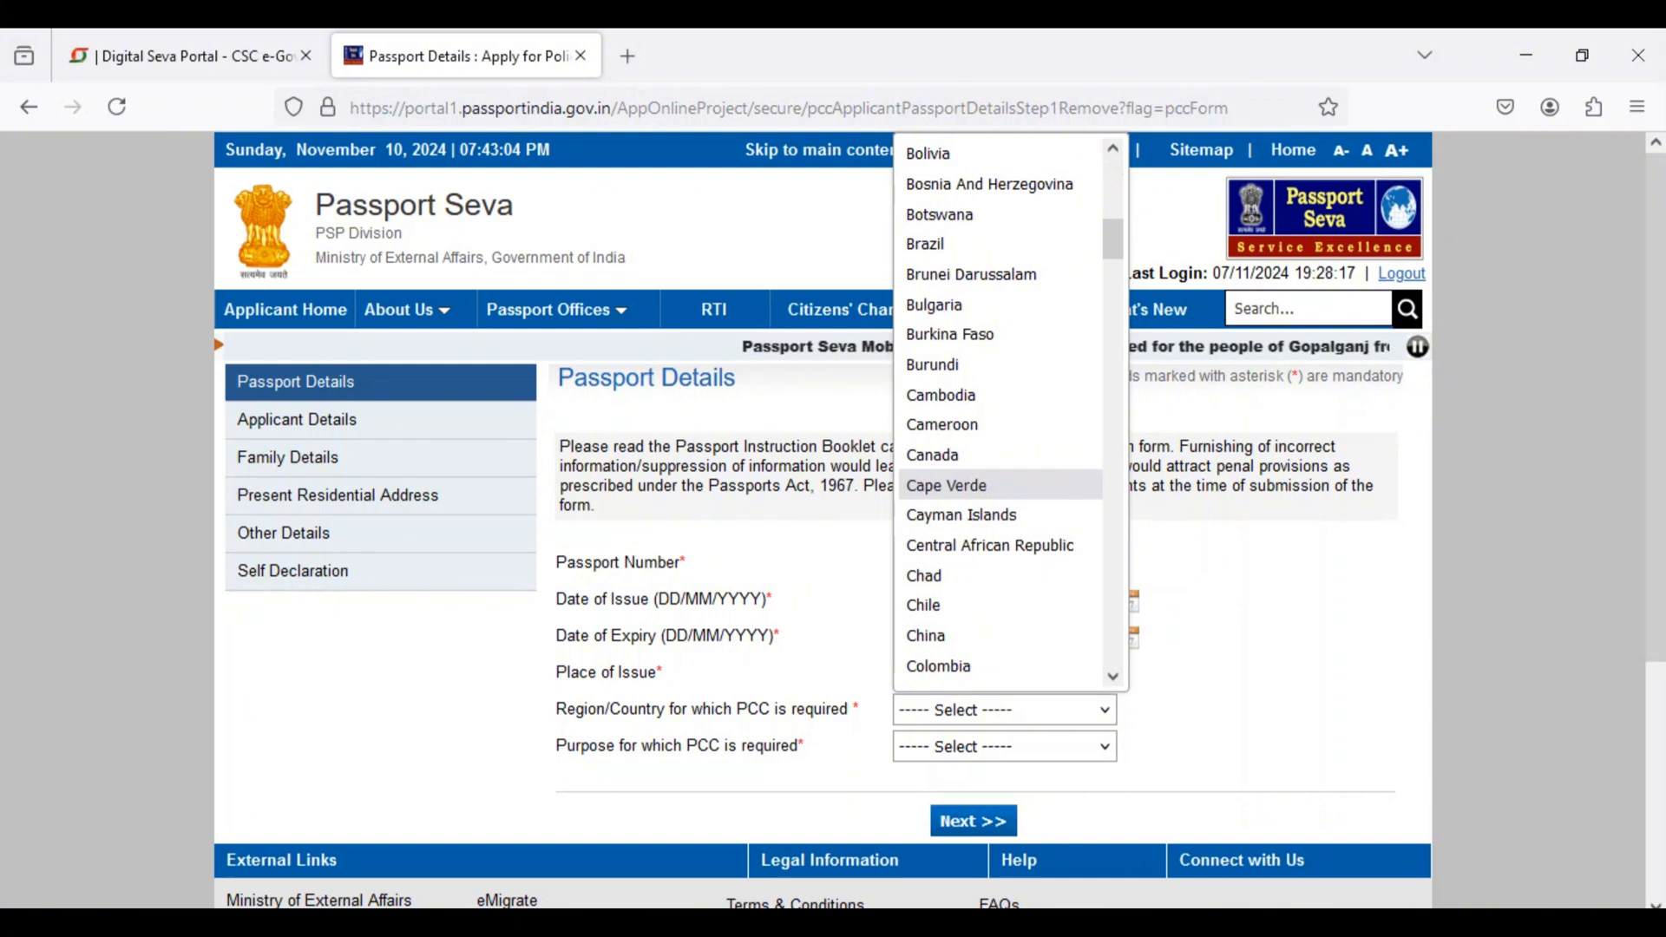
scroll(997, 305, down, 4)
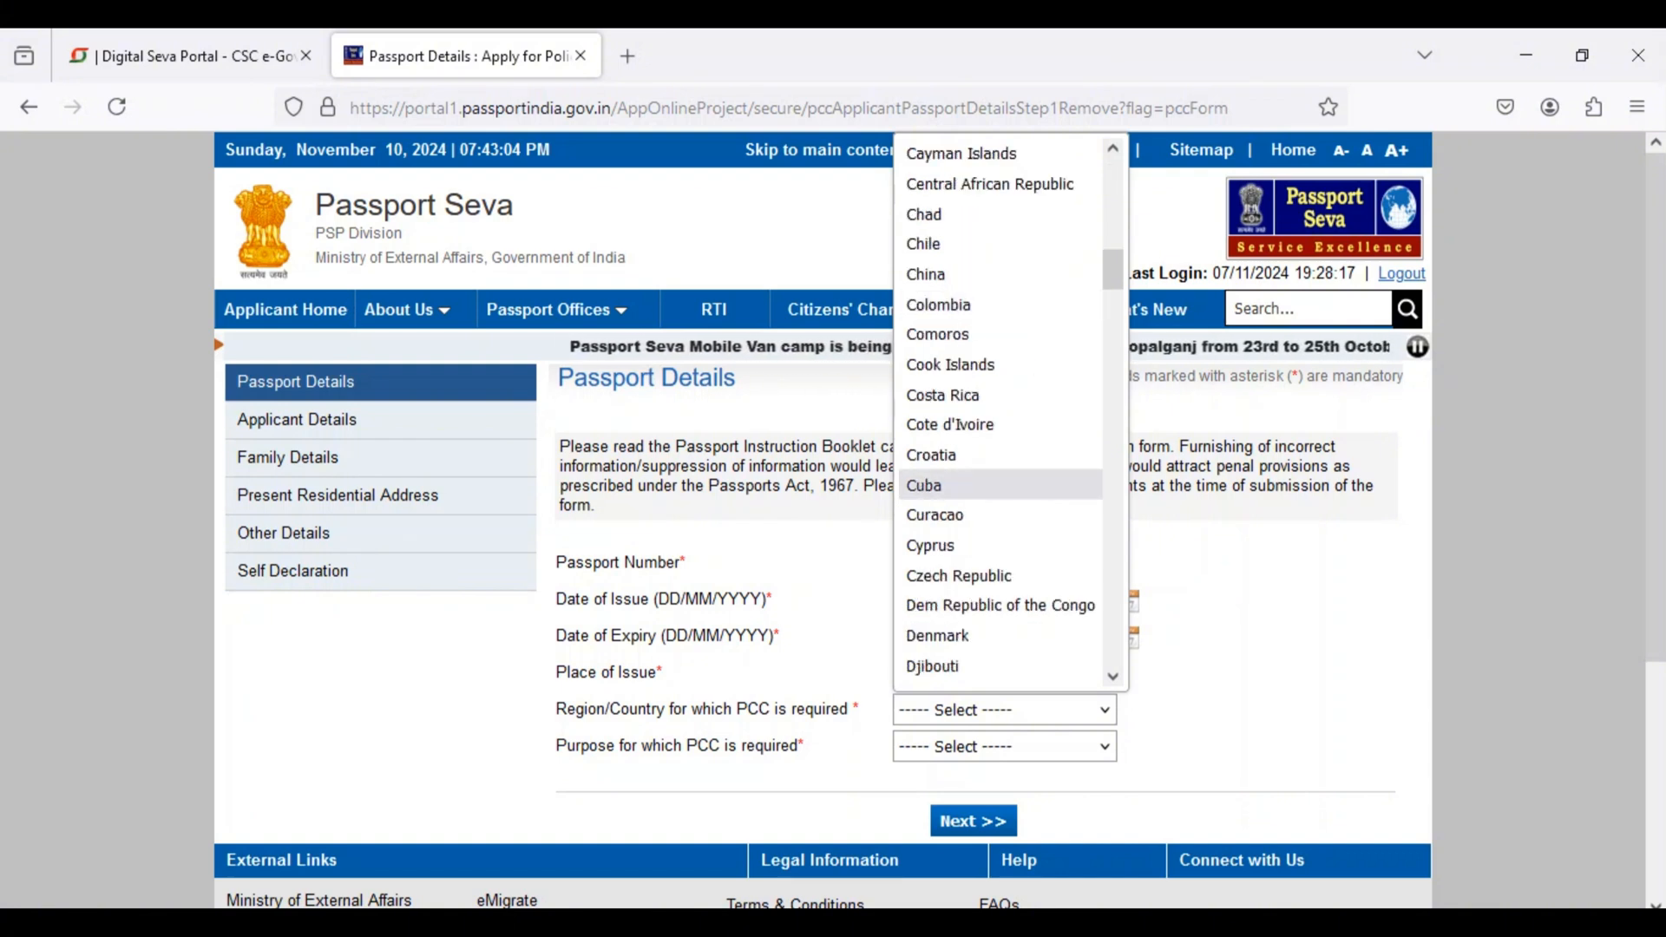
text(ke)
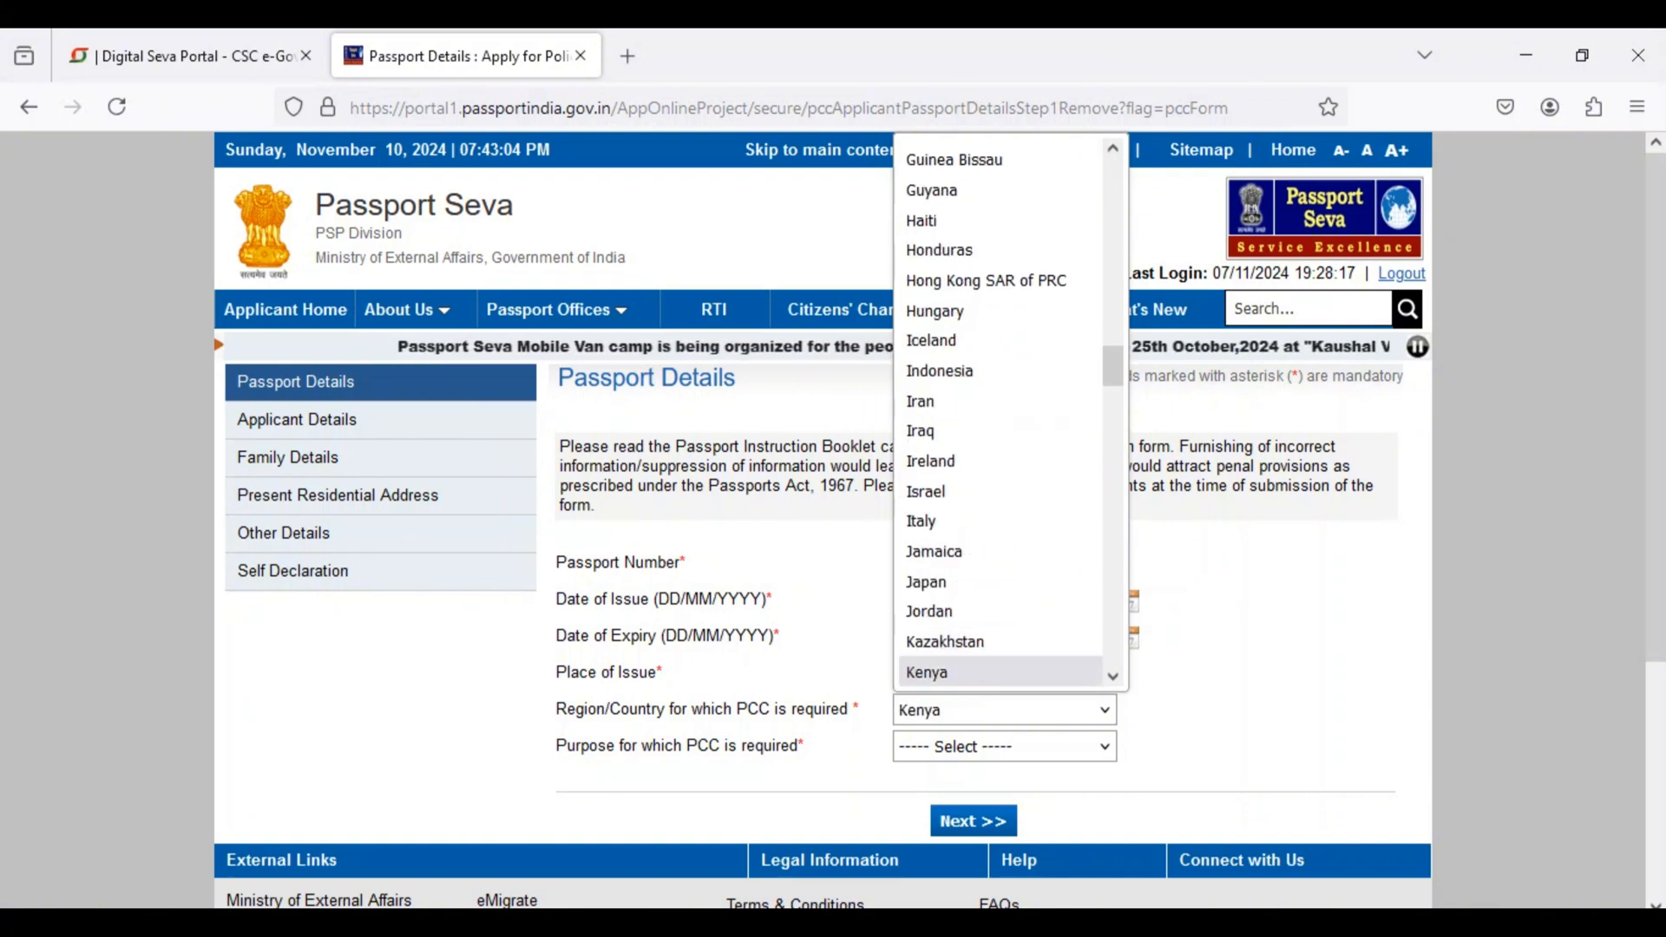
key(Down)
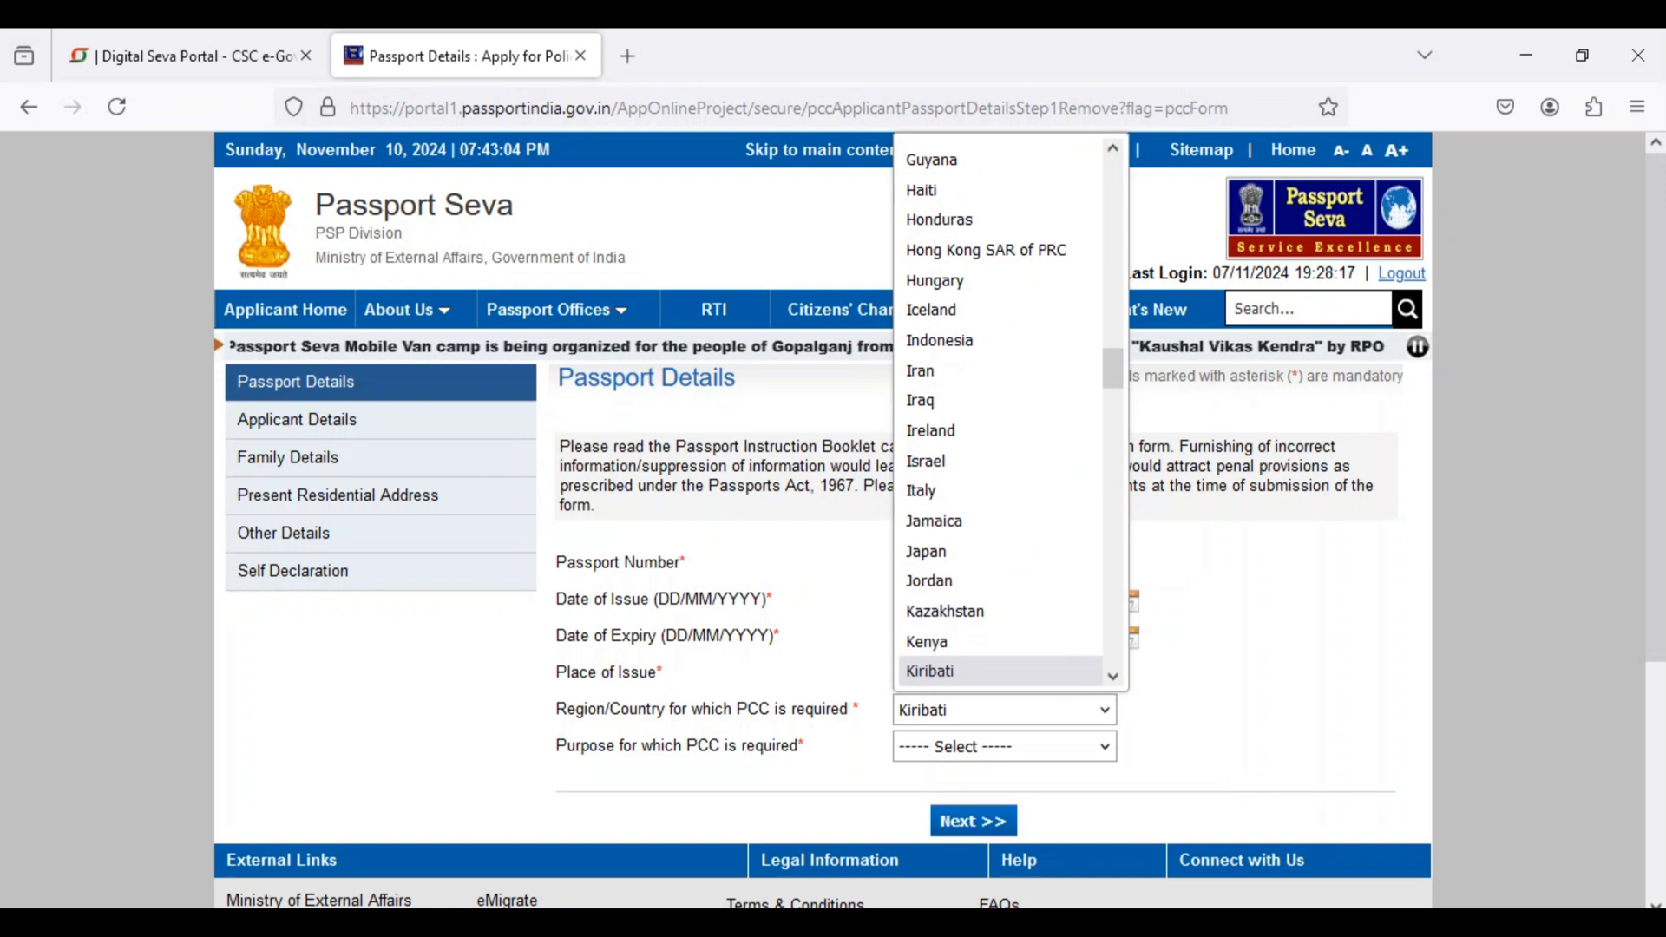
key(Down)
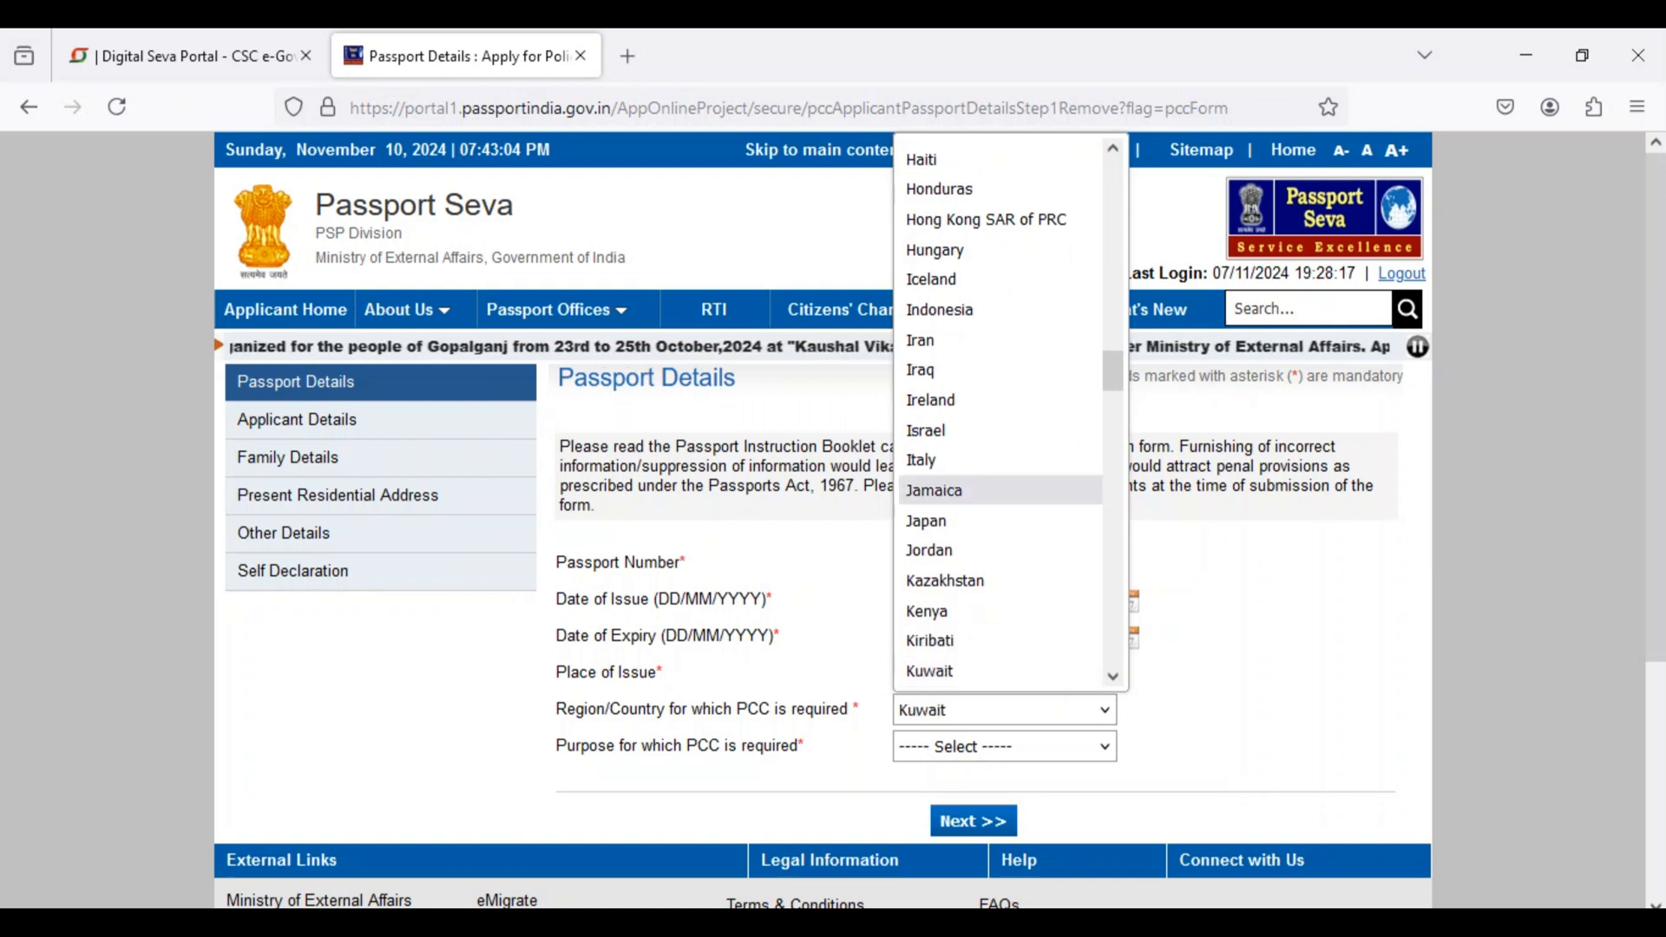
key(Escape)
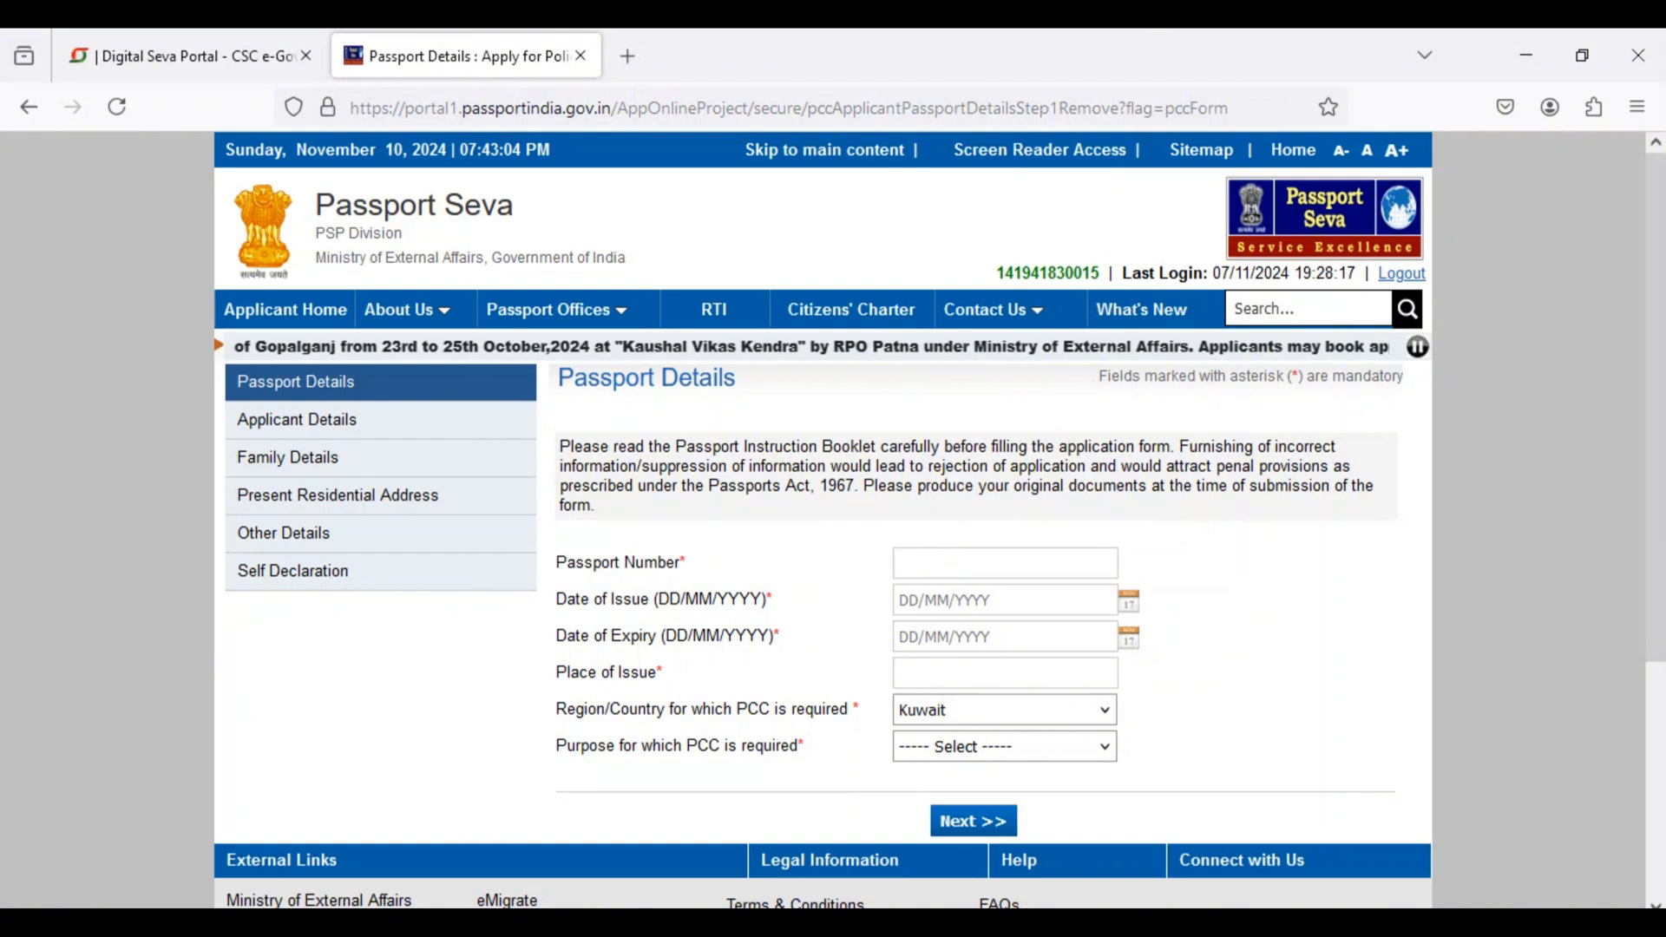
Step: Set the purpose for which the PCC is required to Employment/Employment Visa/Work Permit and continue to the Applicant Details
click(1004, 746)
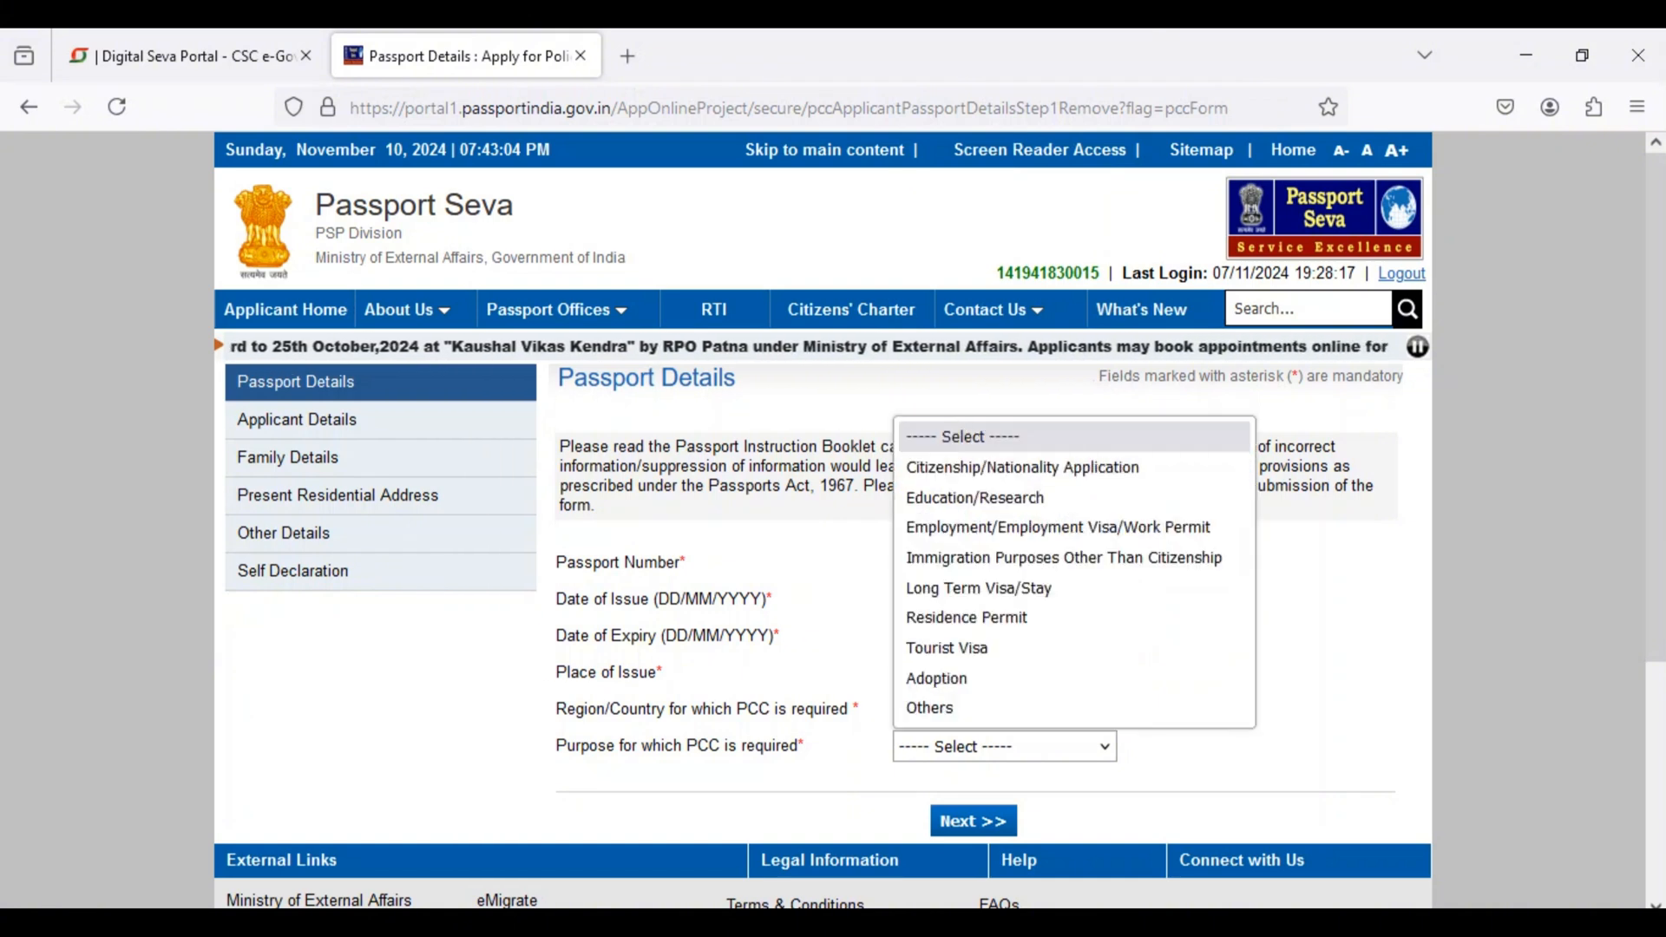
drag(580, 746, 589, 746)
triple_click(586, 746)
double_click(630, 747)
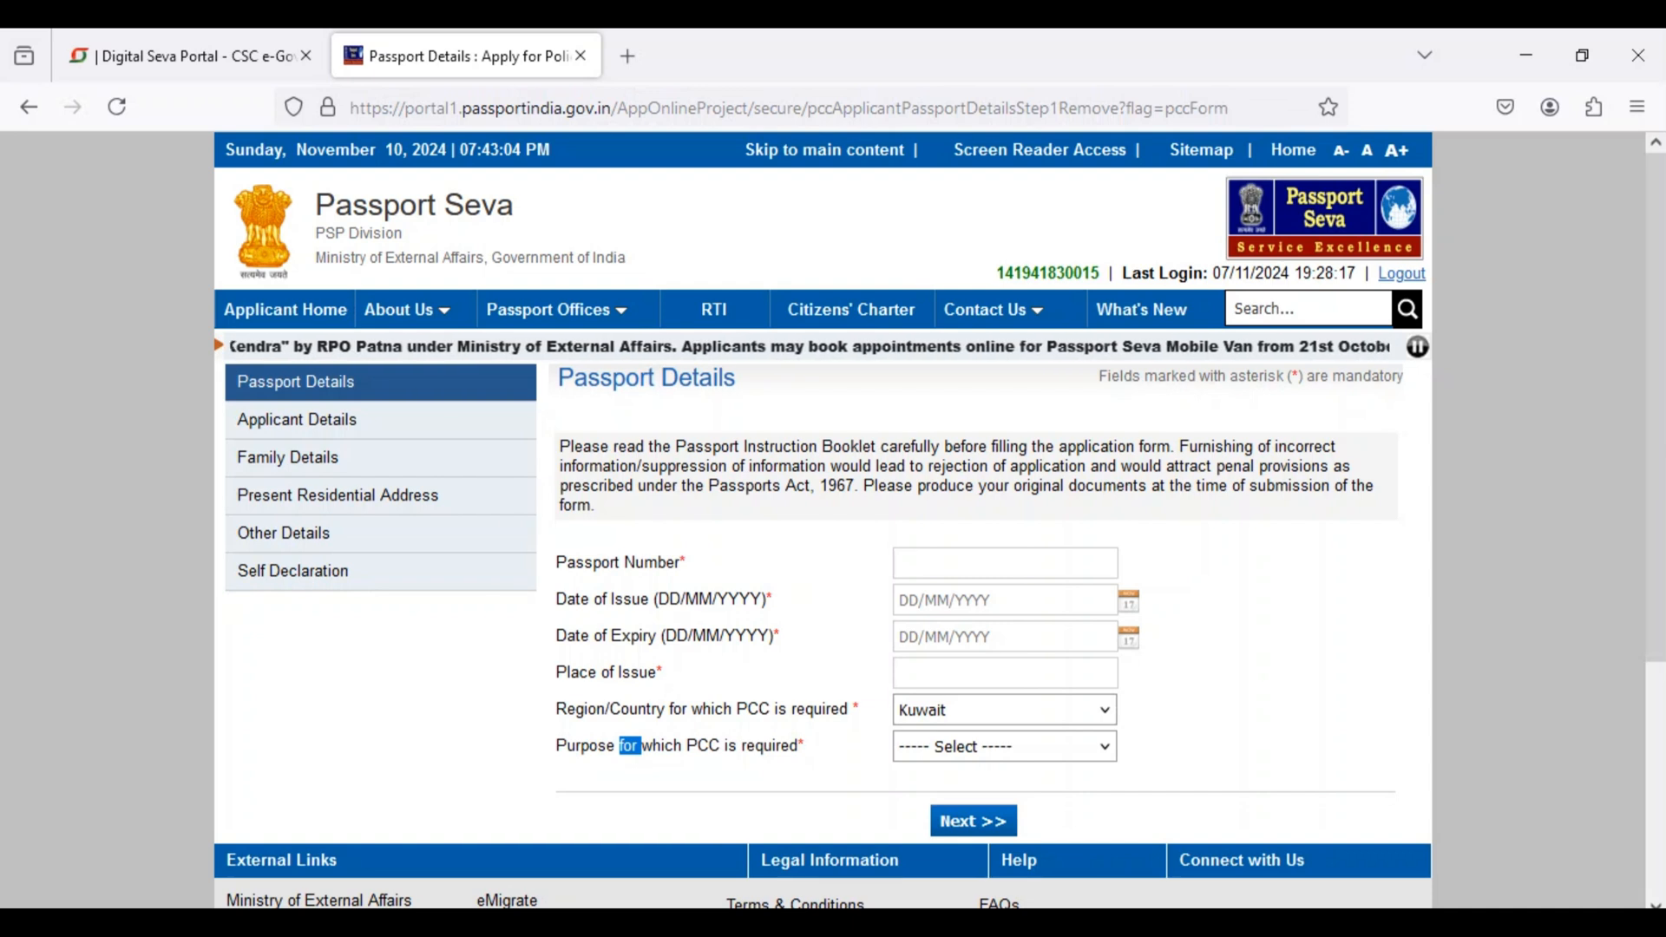
click(1003, 746)
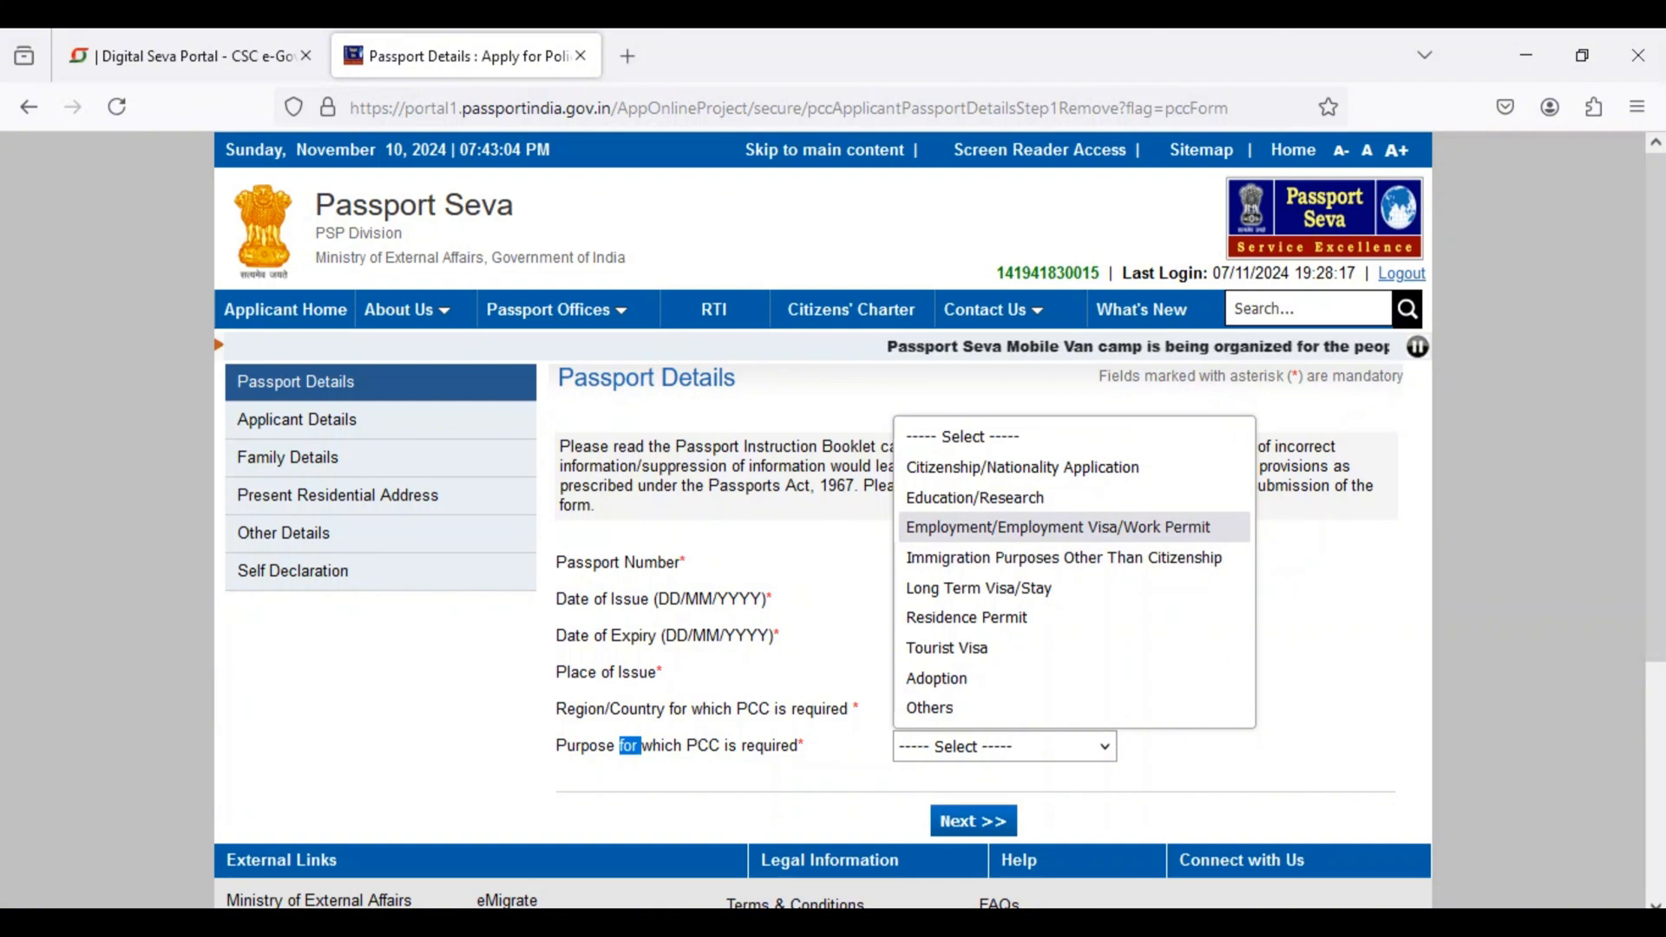
key(Return)
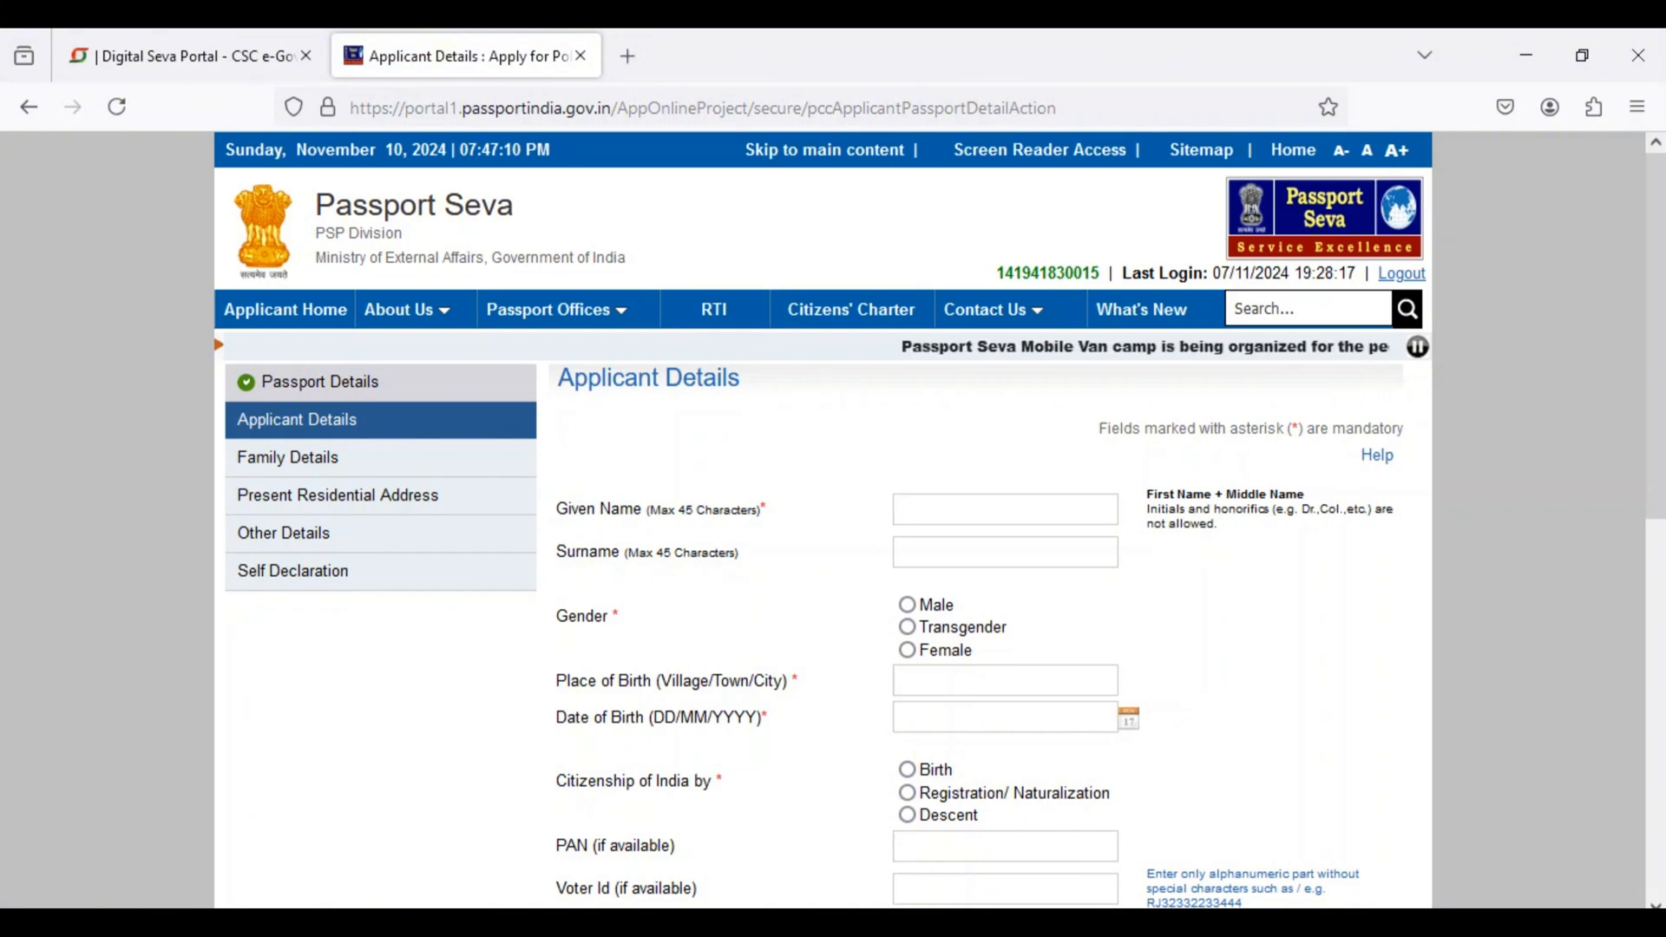
Step: Go through the given name and surname fields and set the applicant's gender to Male
double_click(1004, 509)
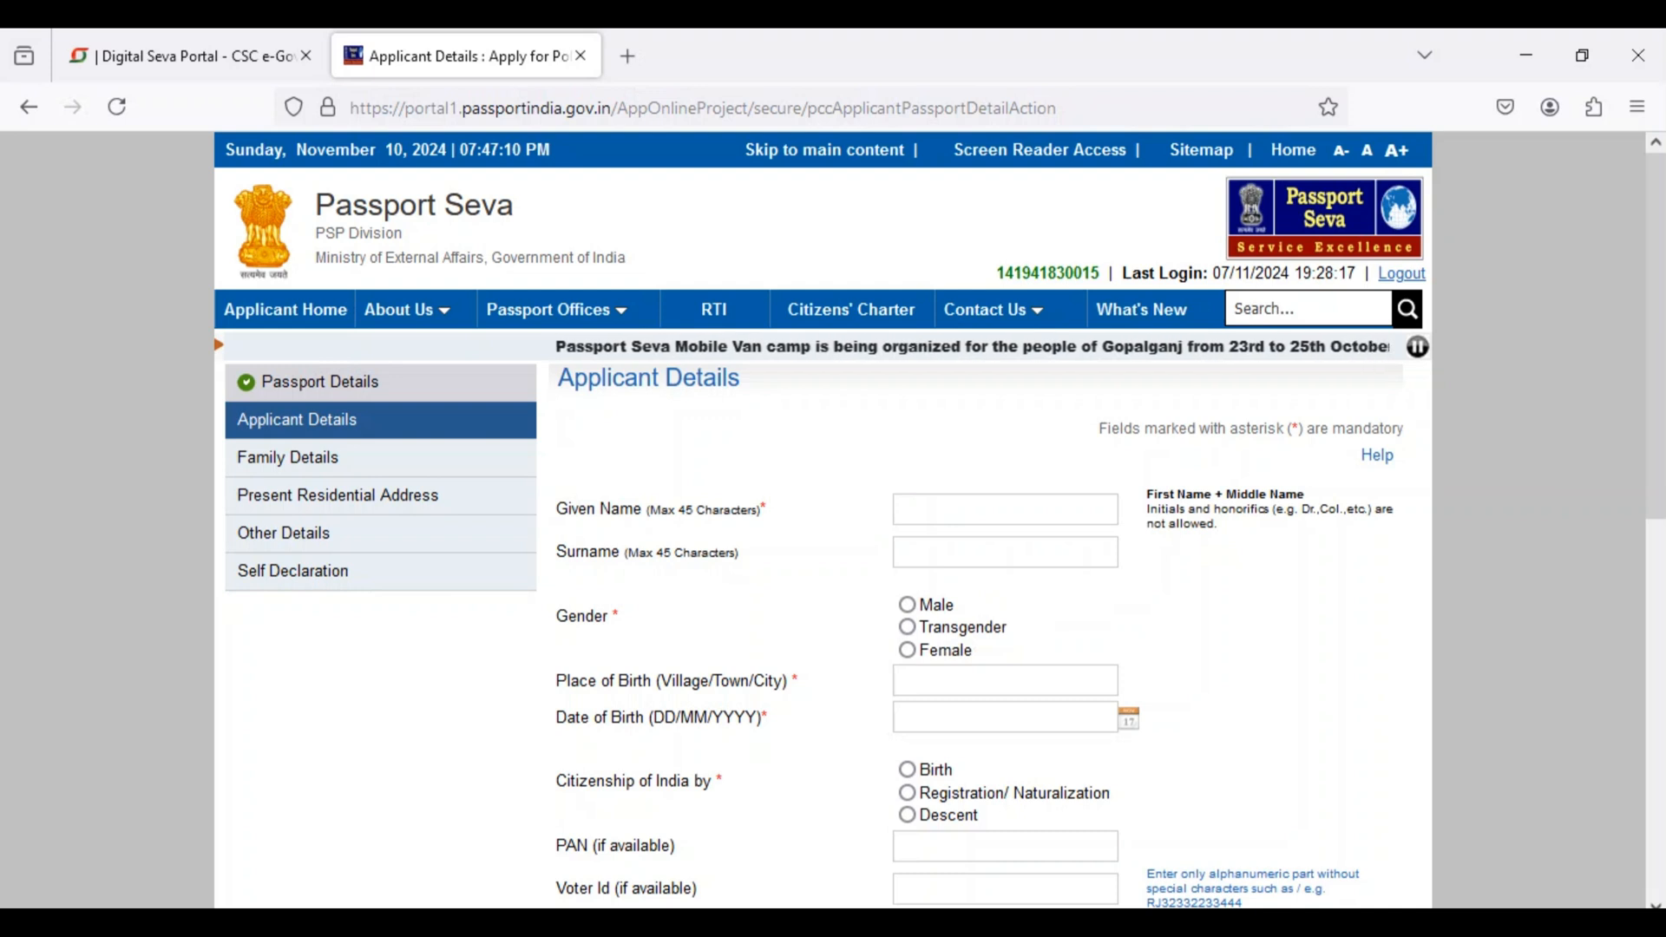
click(1004, 553)
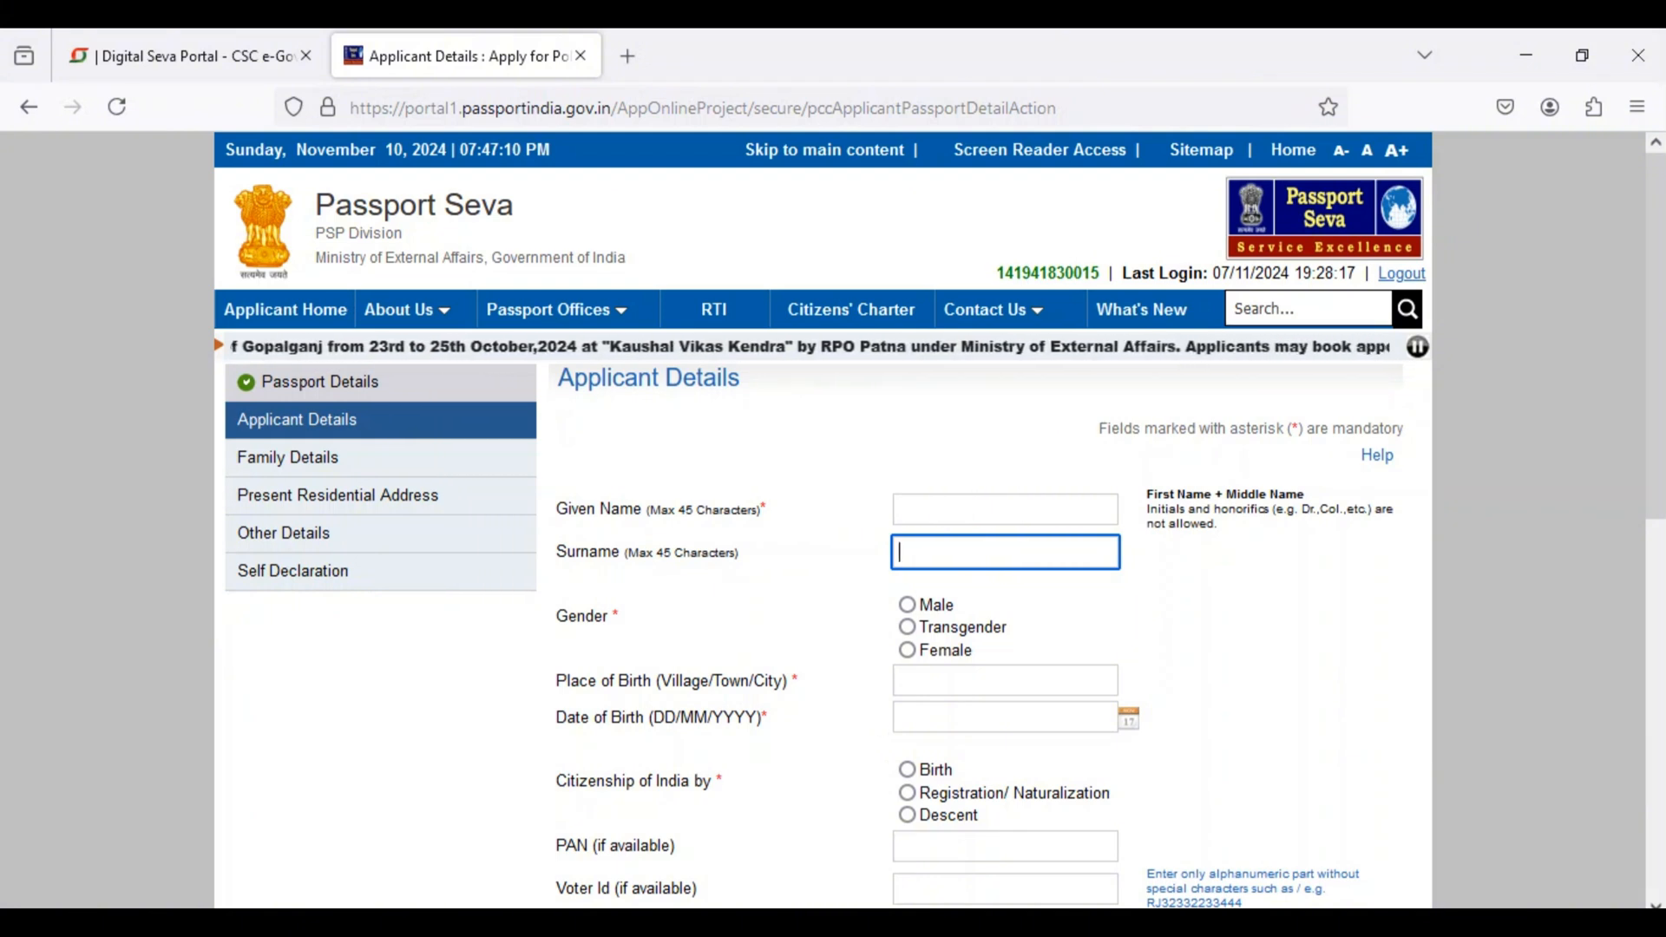
click(1004, 509)
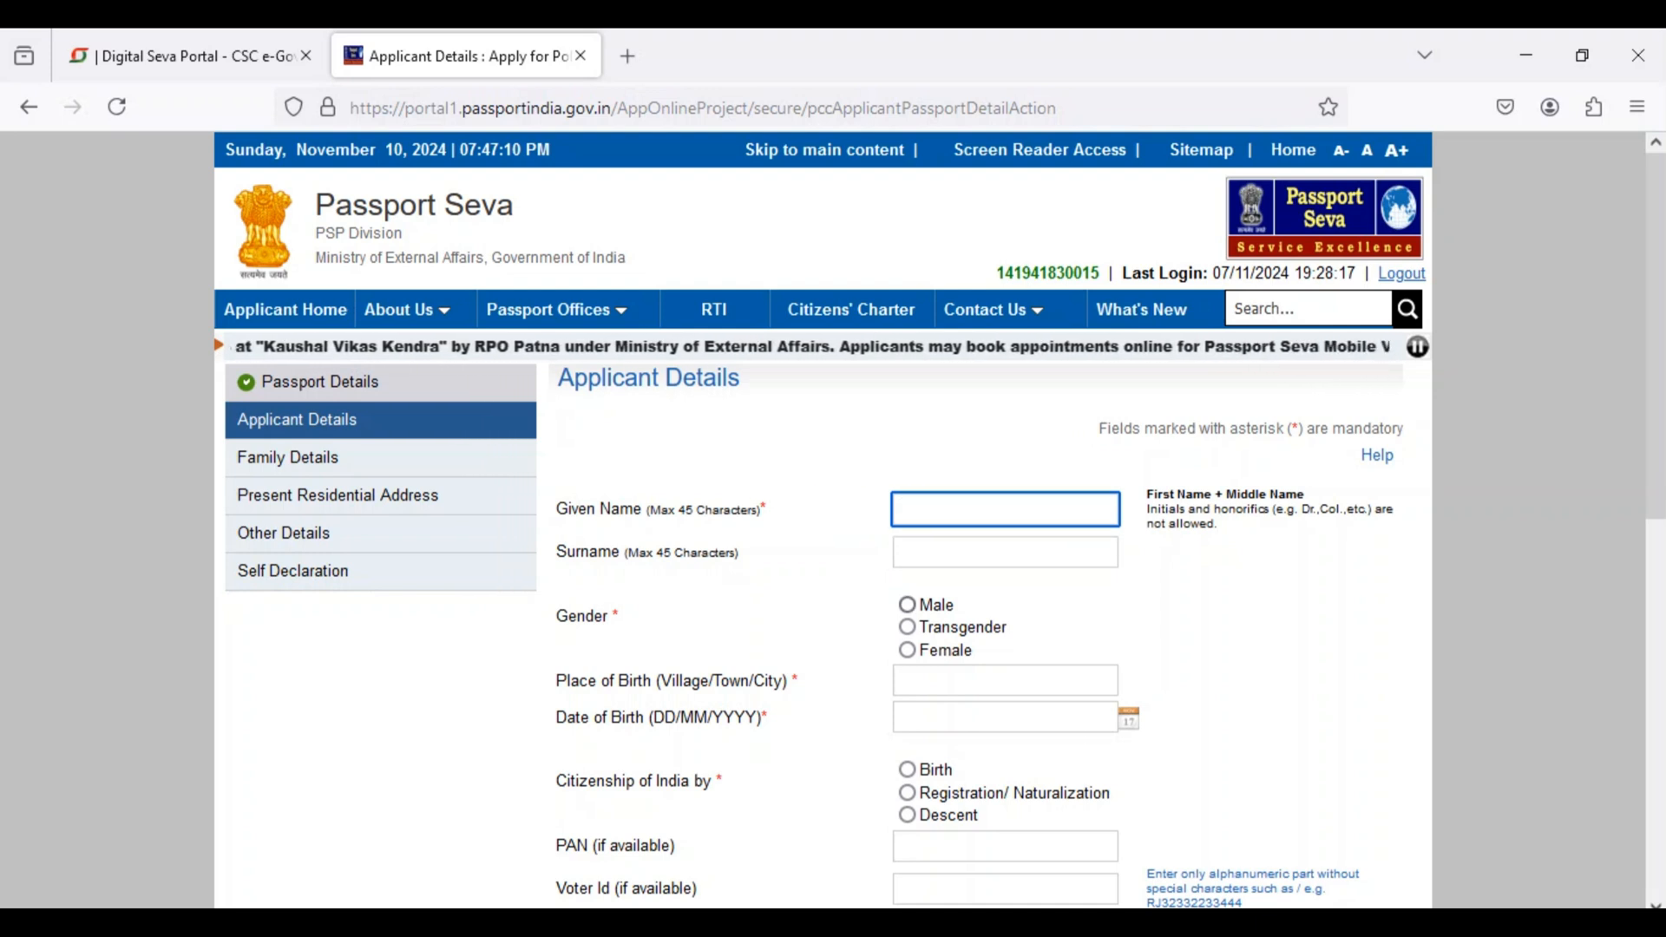
click(906, 605)
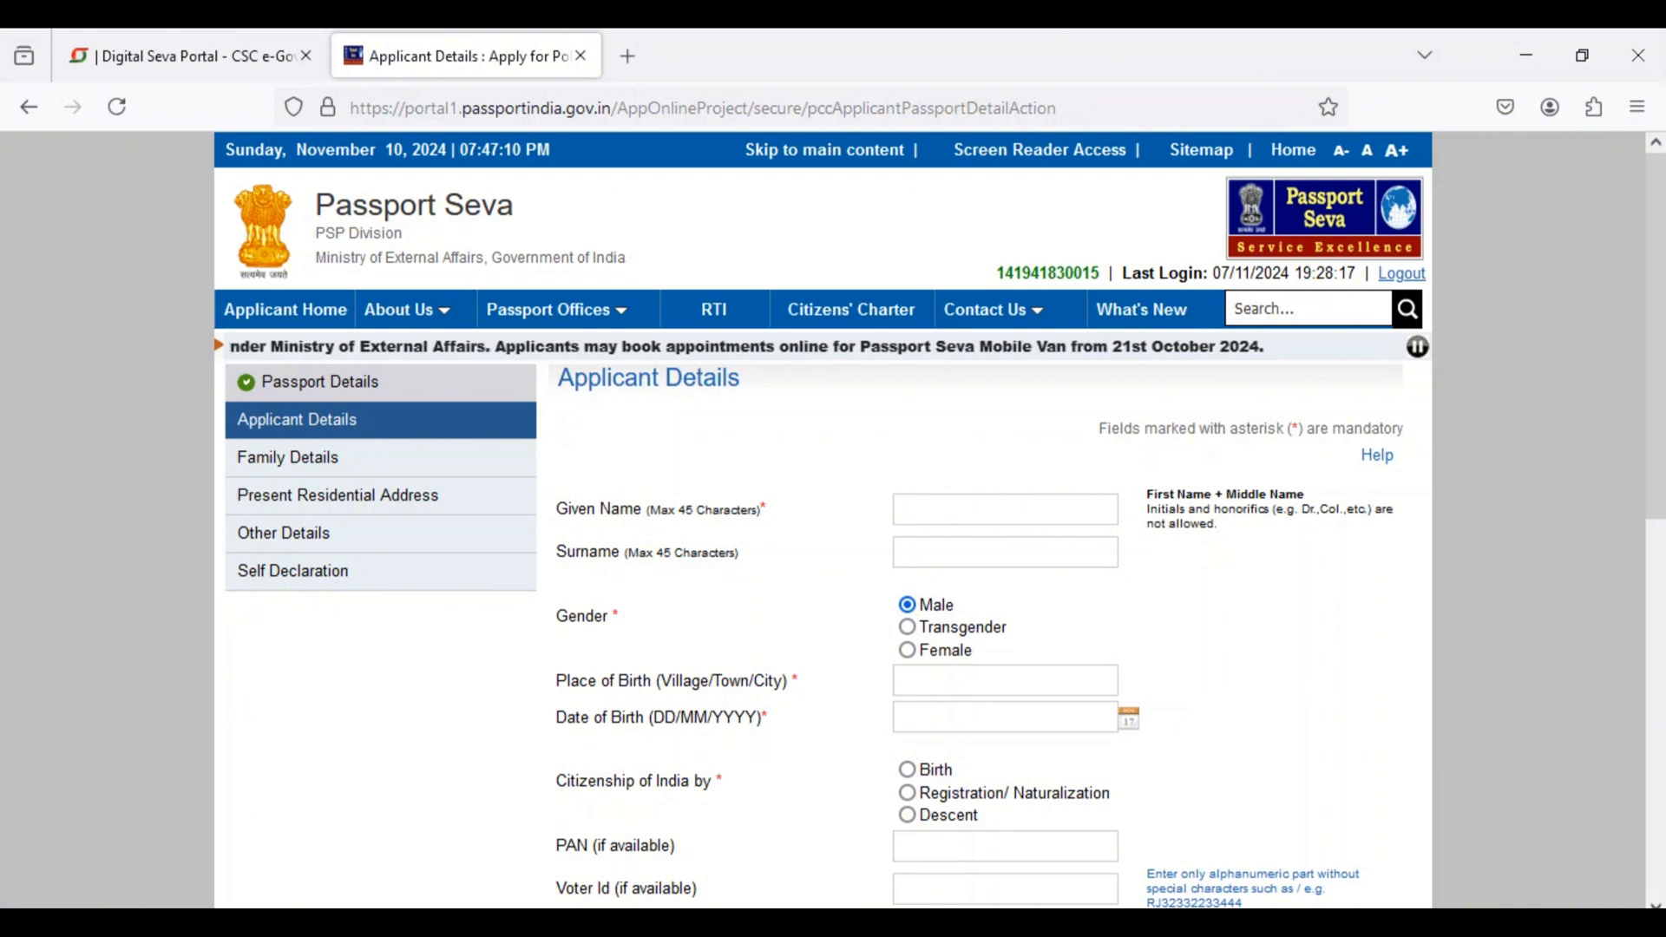
Step: Go through the place and date of birth fields and set the citizenship of India by to Birth
click(1005, 681)
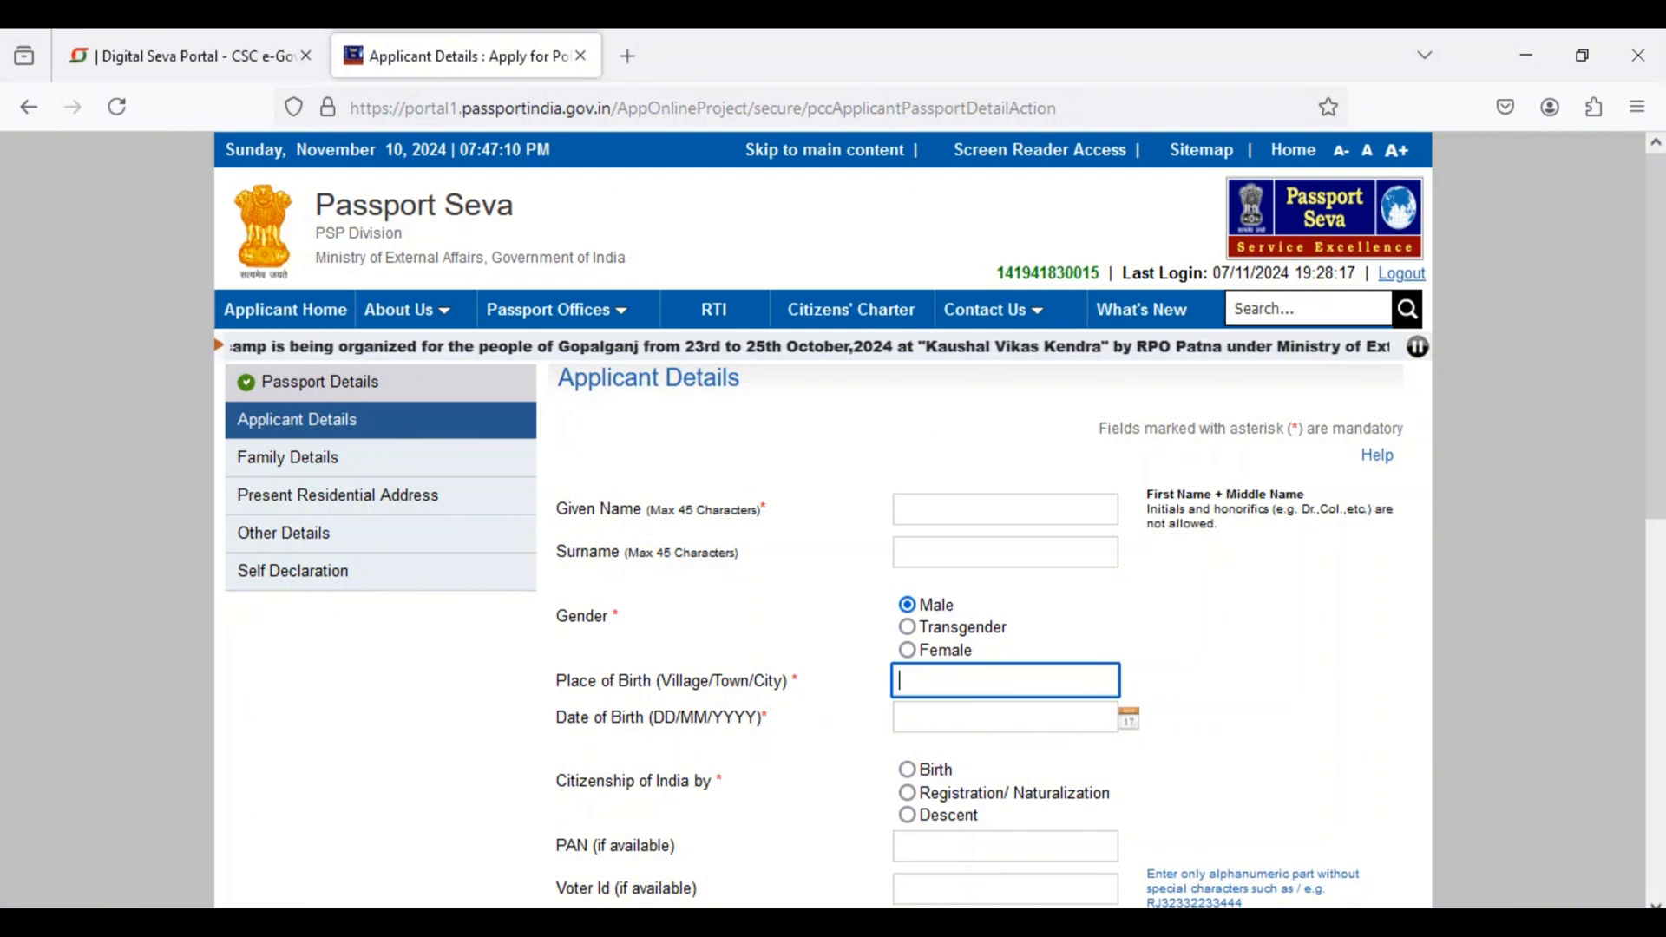
click(1004, 717)
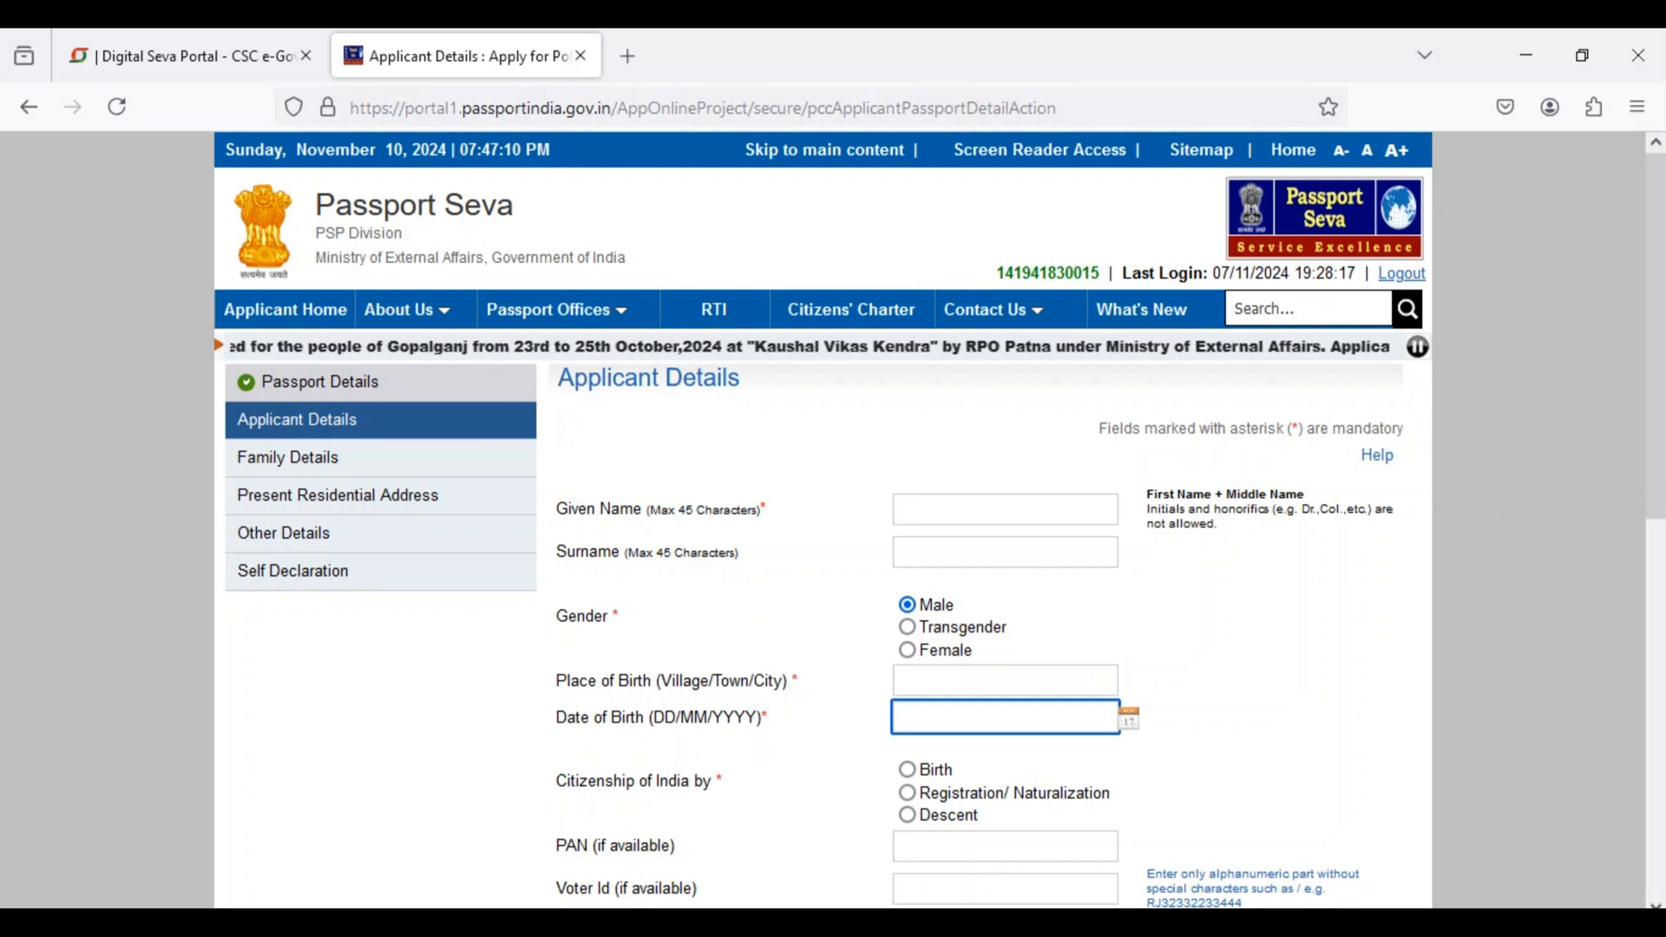
scroll(822, 520, down, 2)
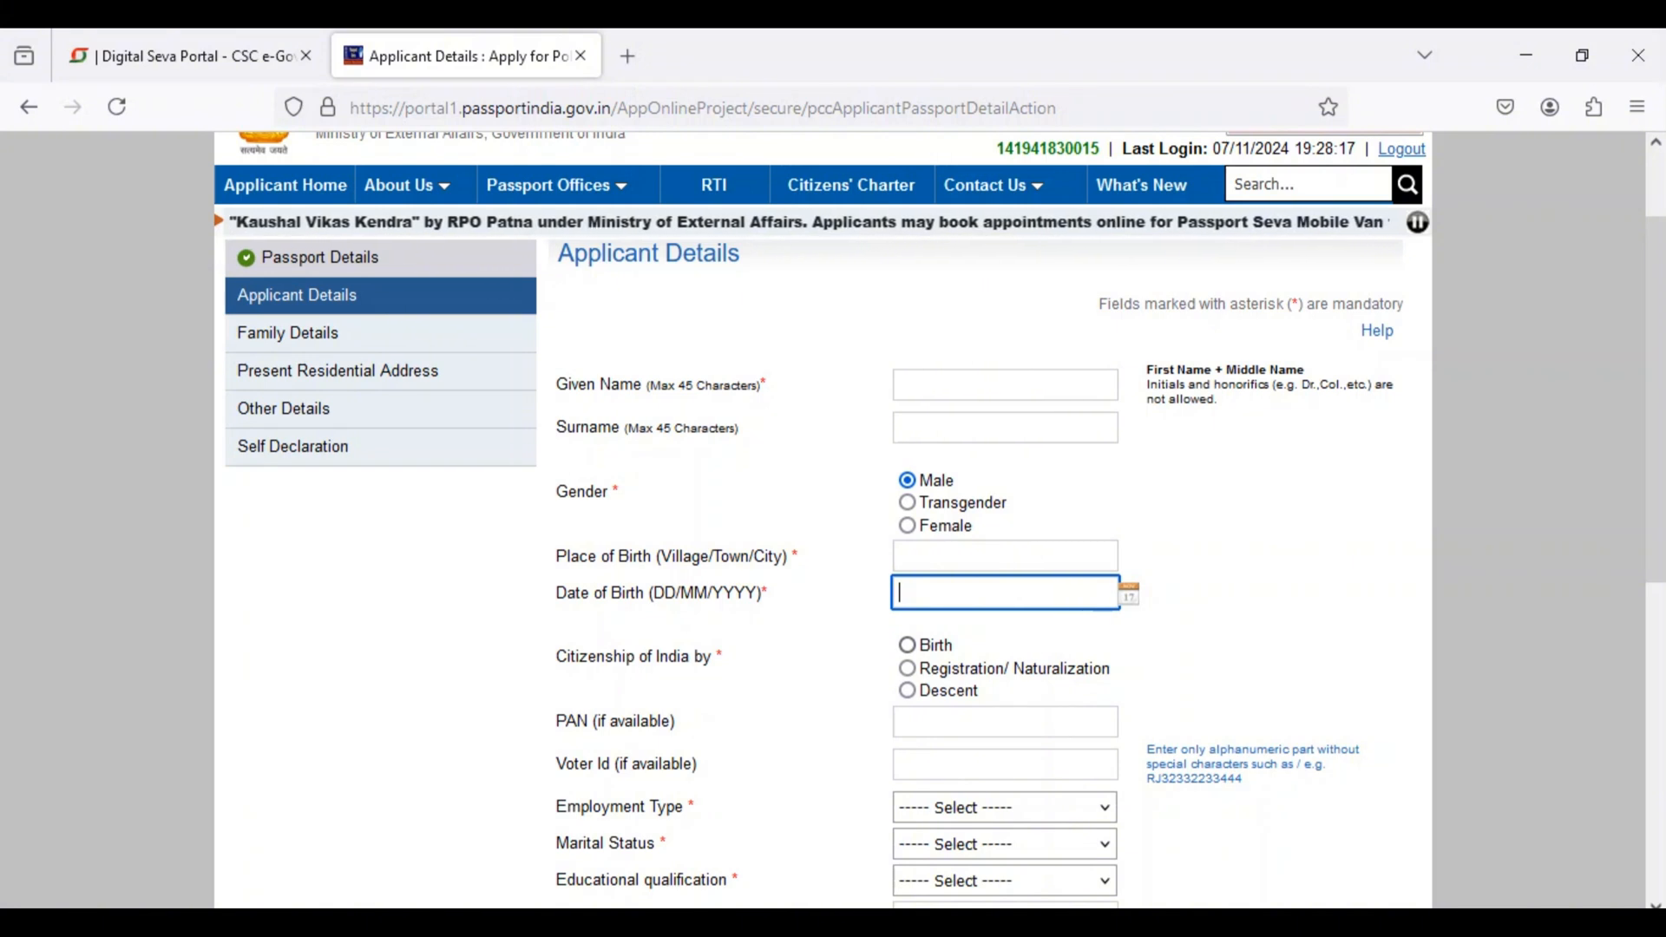
click(907, 646)
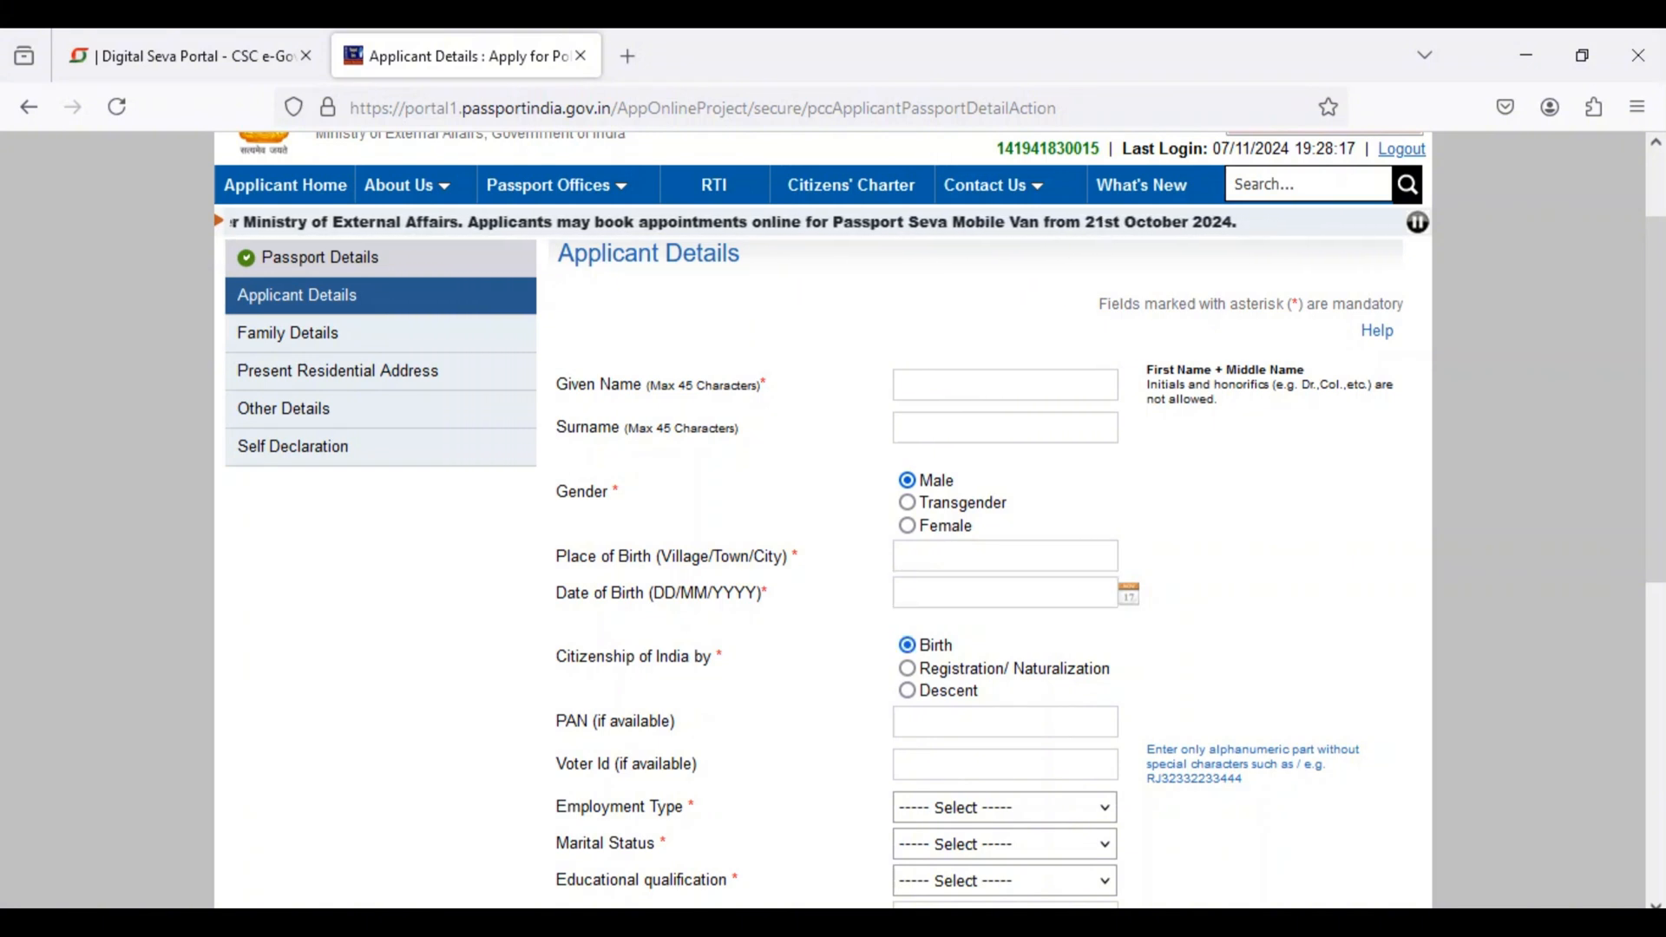
Step: Go through the PAN and Voter Id fields and set the employment type to Not Employed
scroll(940, 519, down, 2)
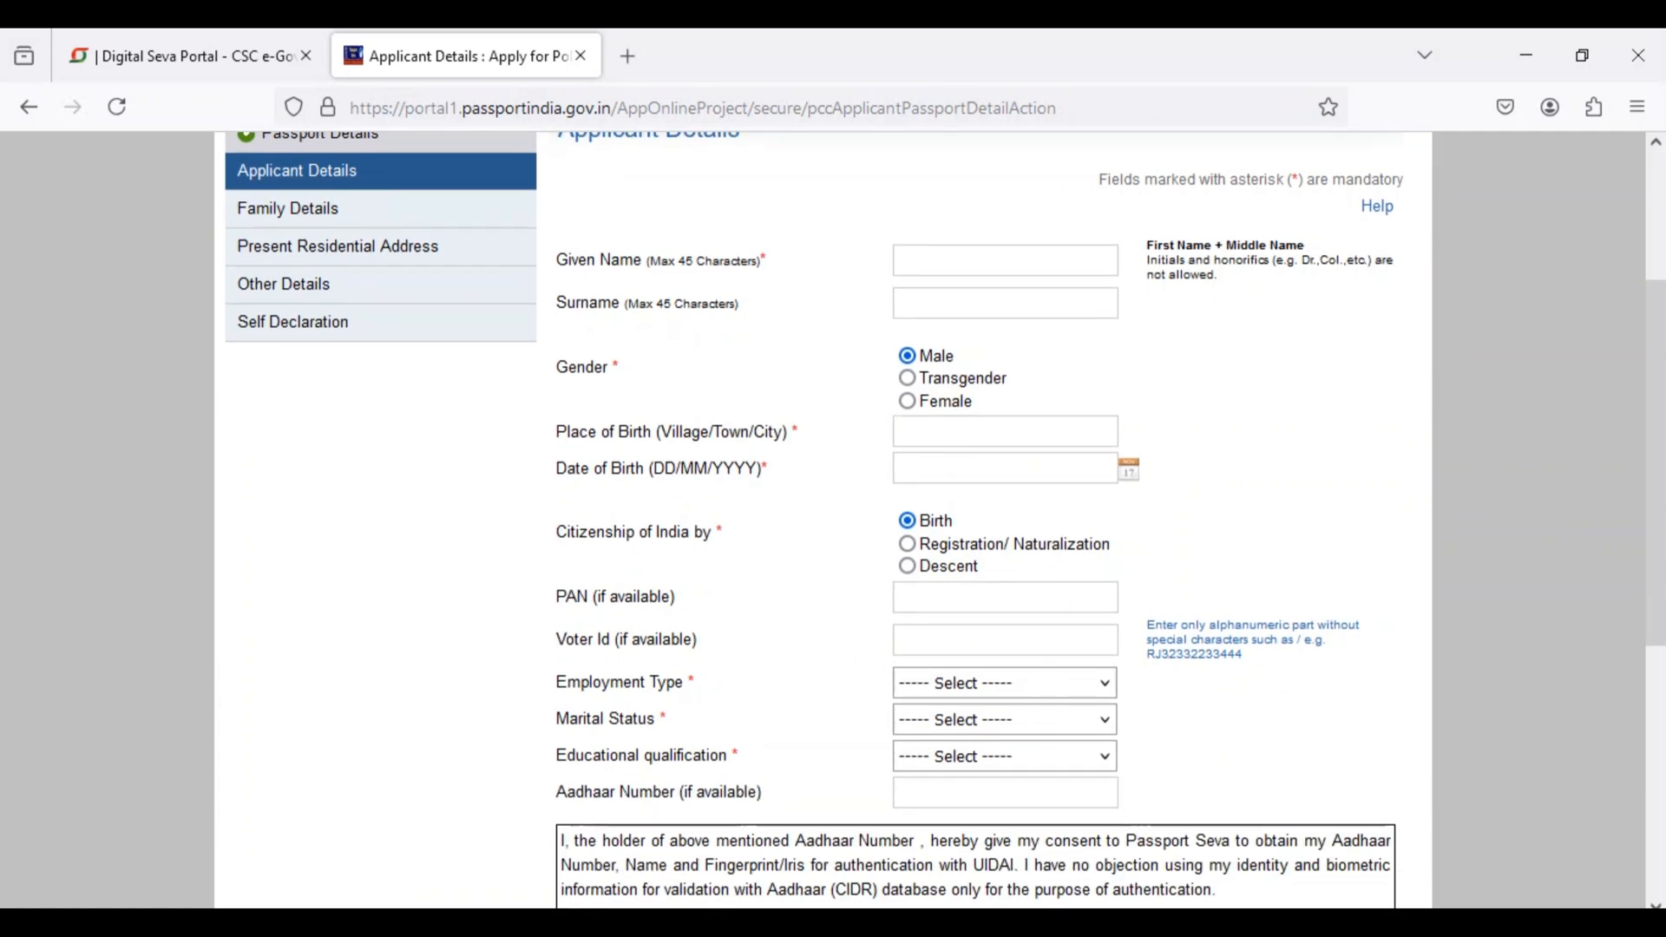
drag(555, 597, 682, 597)
drag(555, 640, 697, 639)
click(697, 639)
click(1005, 684)
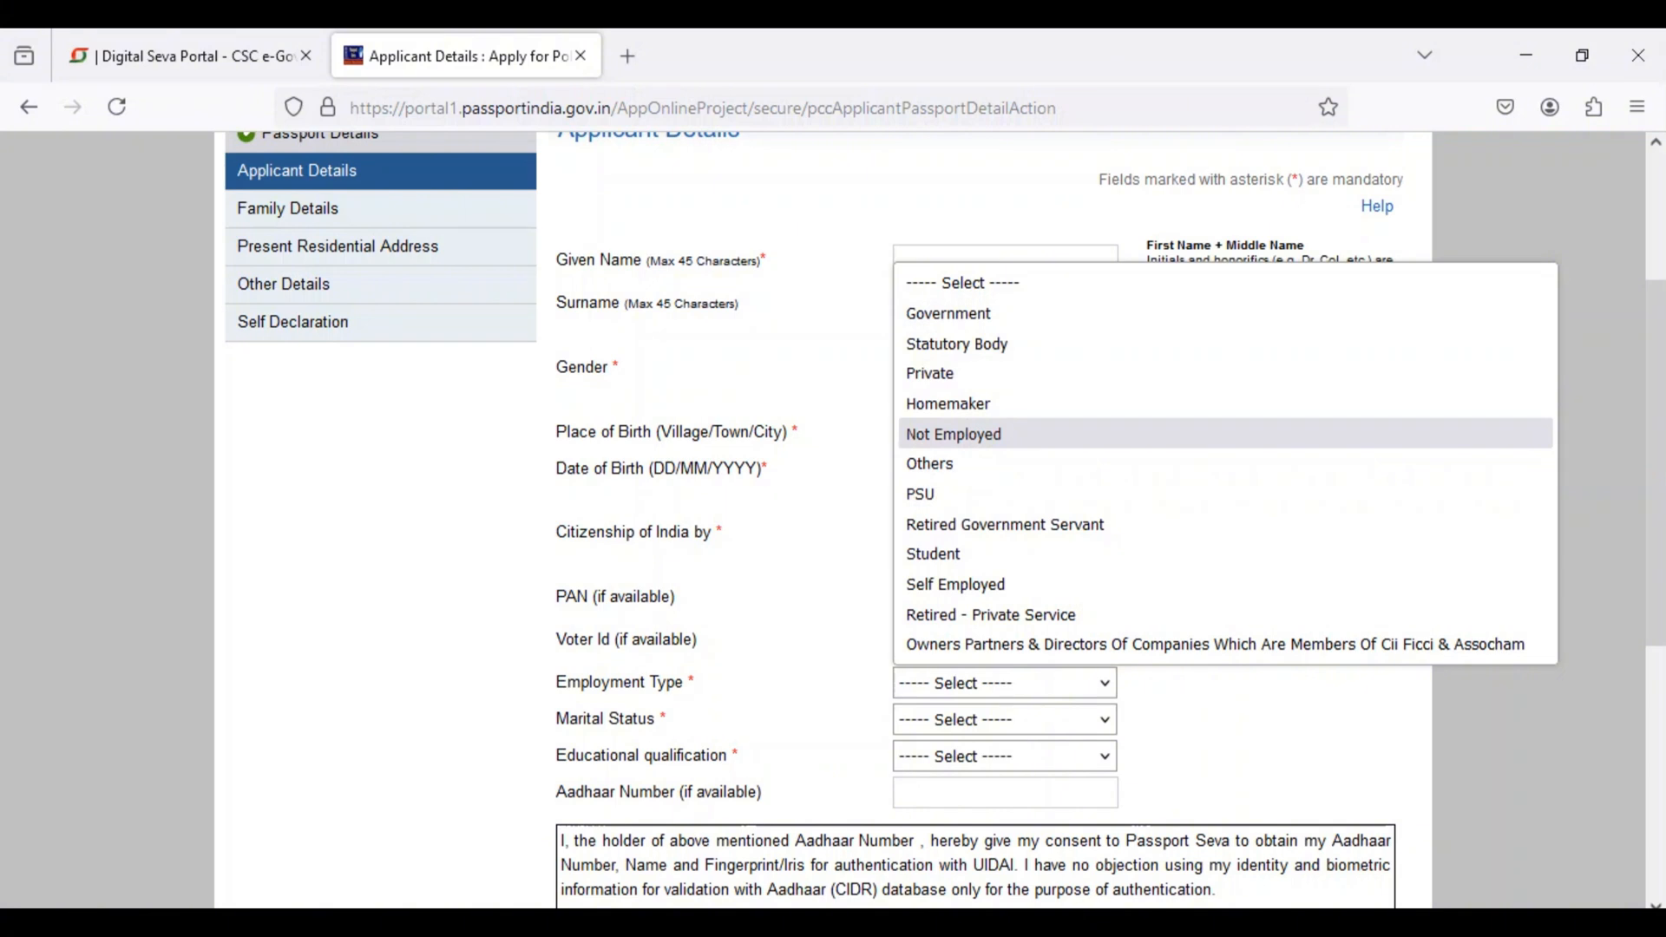
click(954, 435)
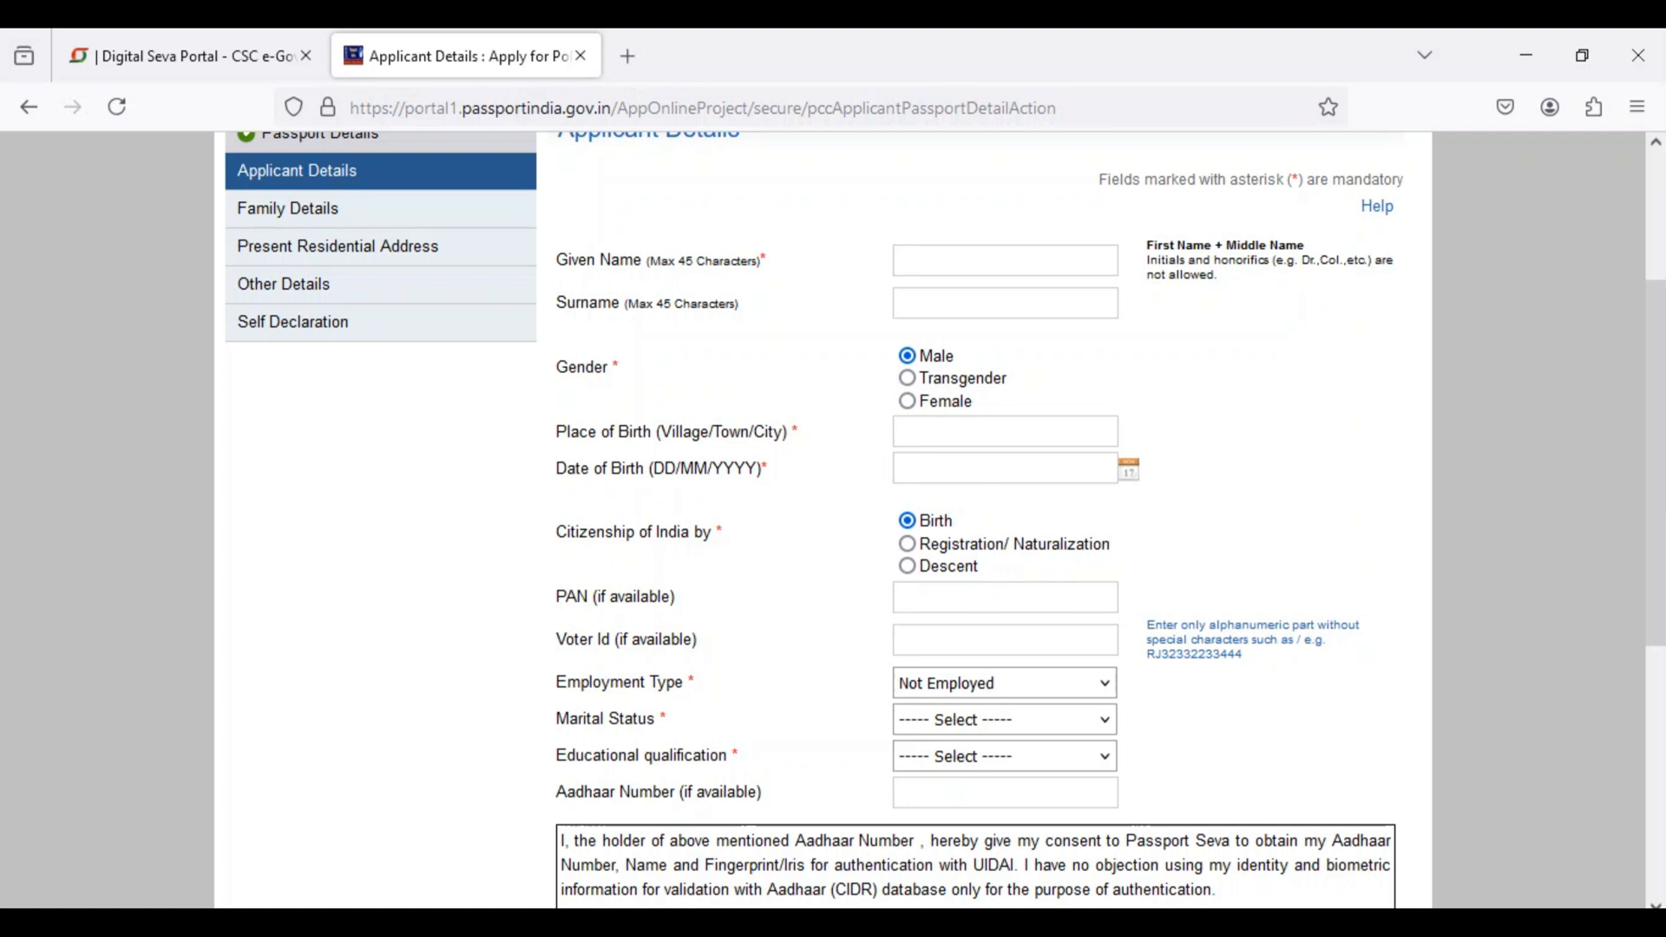
Step: Set the applicant's marital status to Single
drag(556, 719, 666, 719)
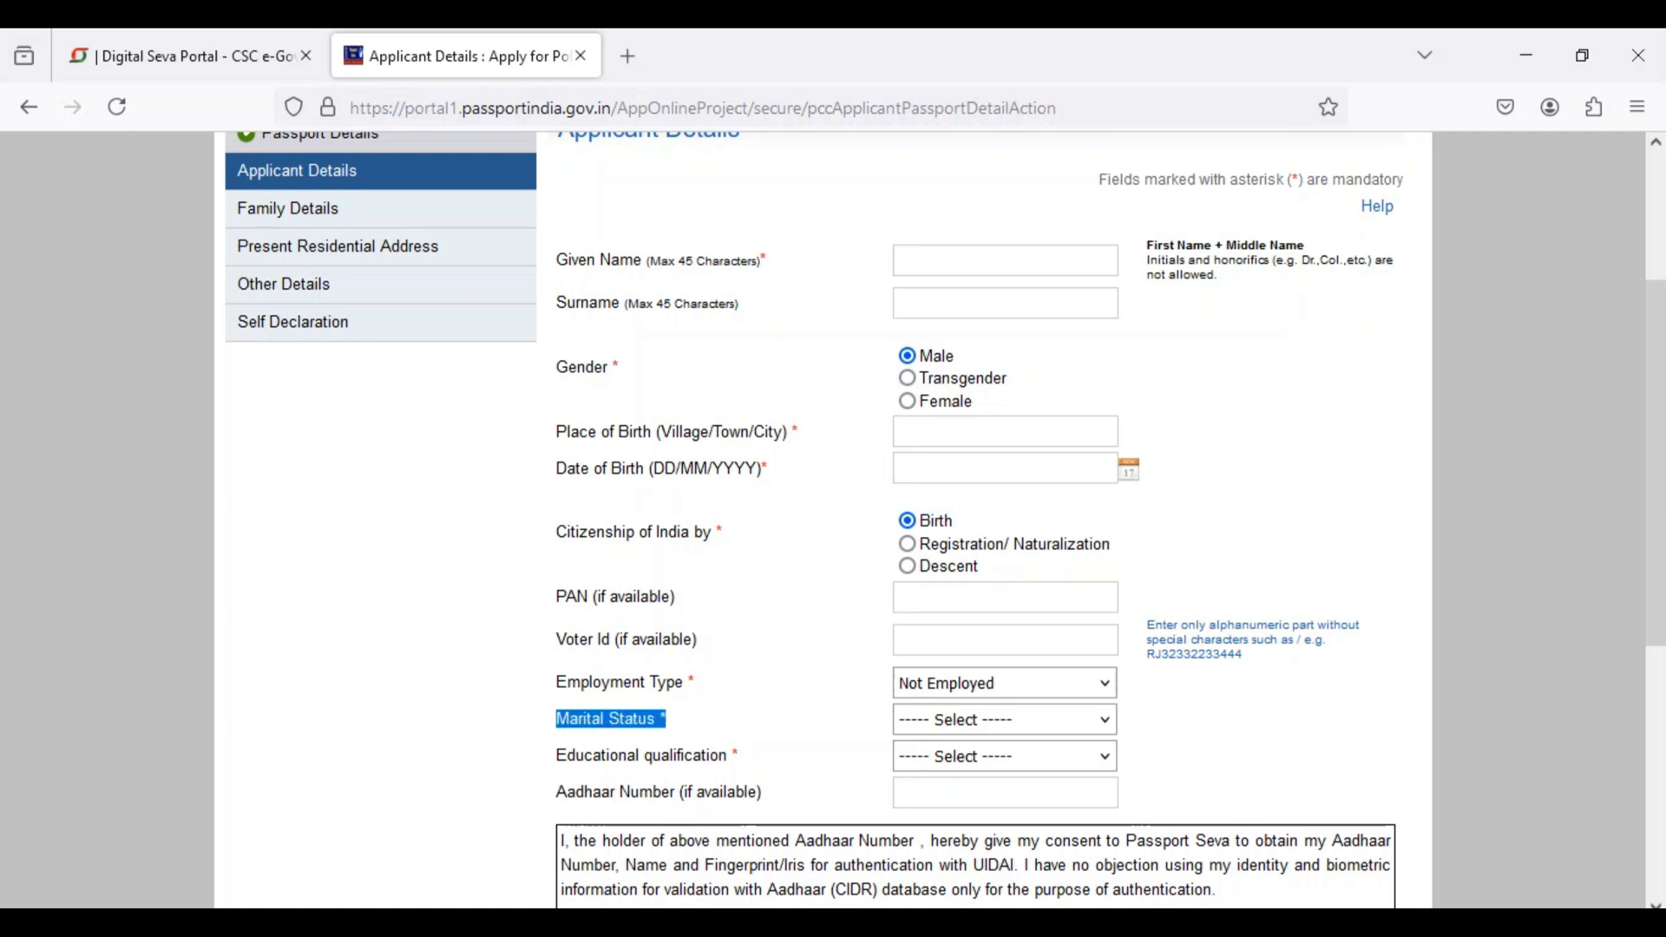
click(1005, 720)
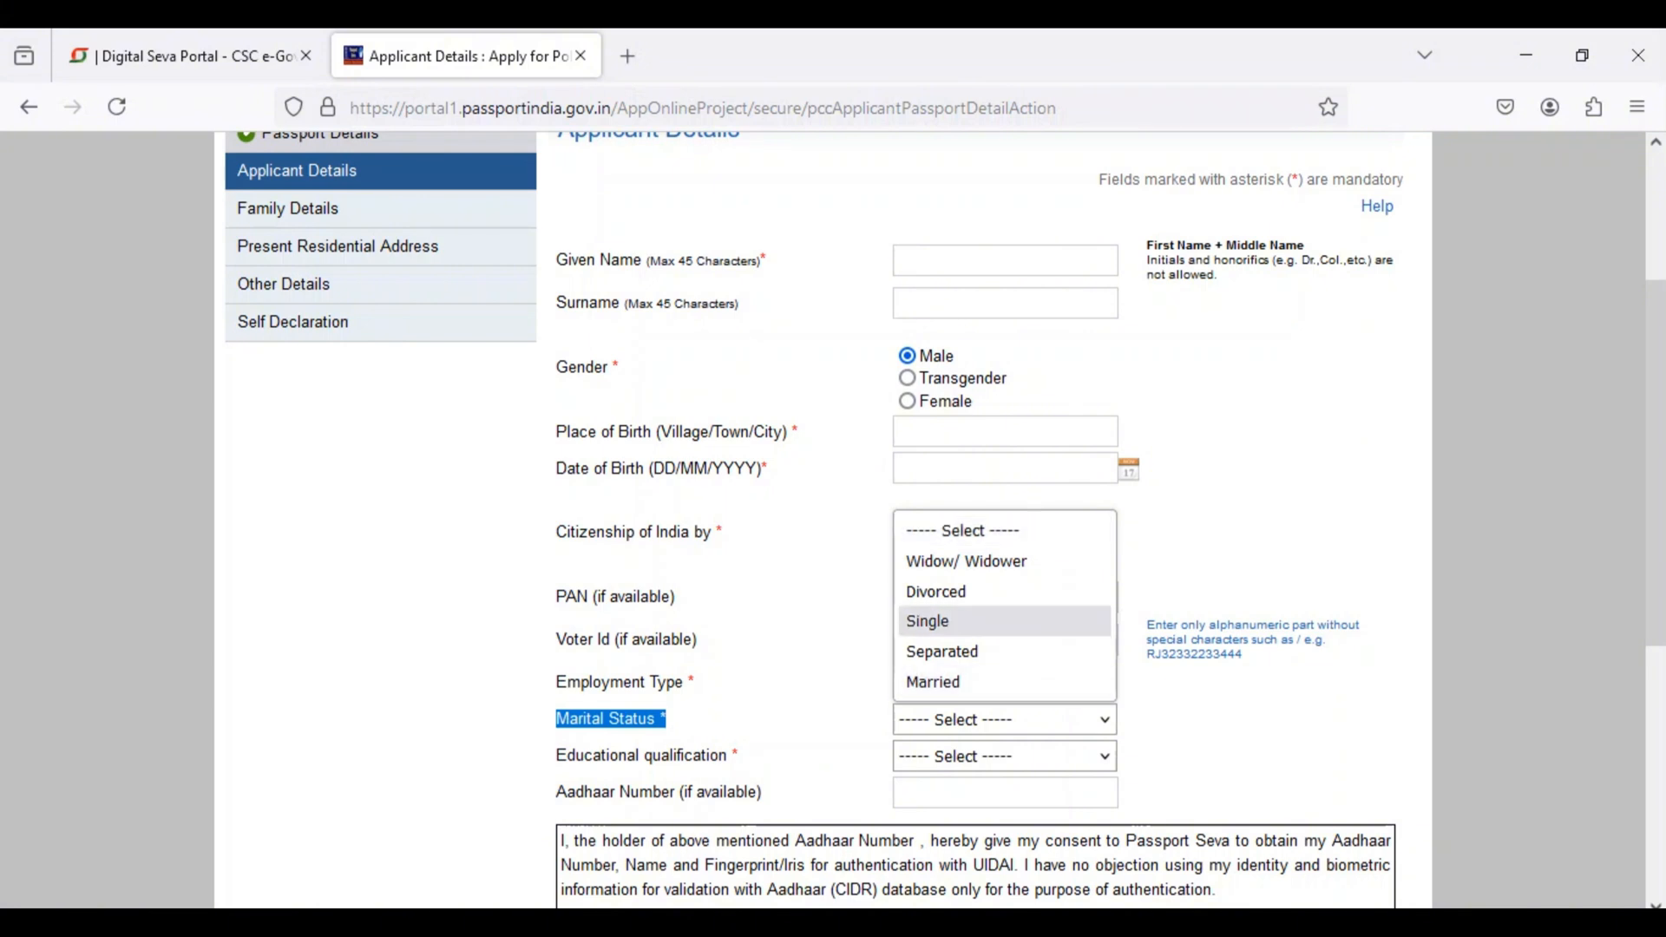
key(Return)
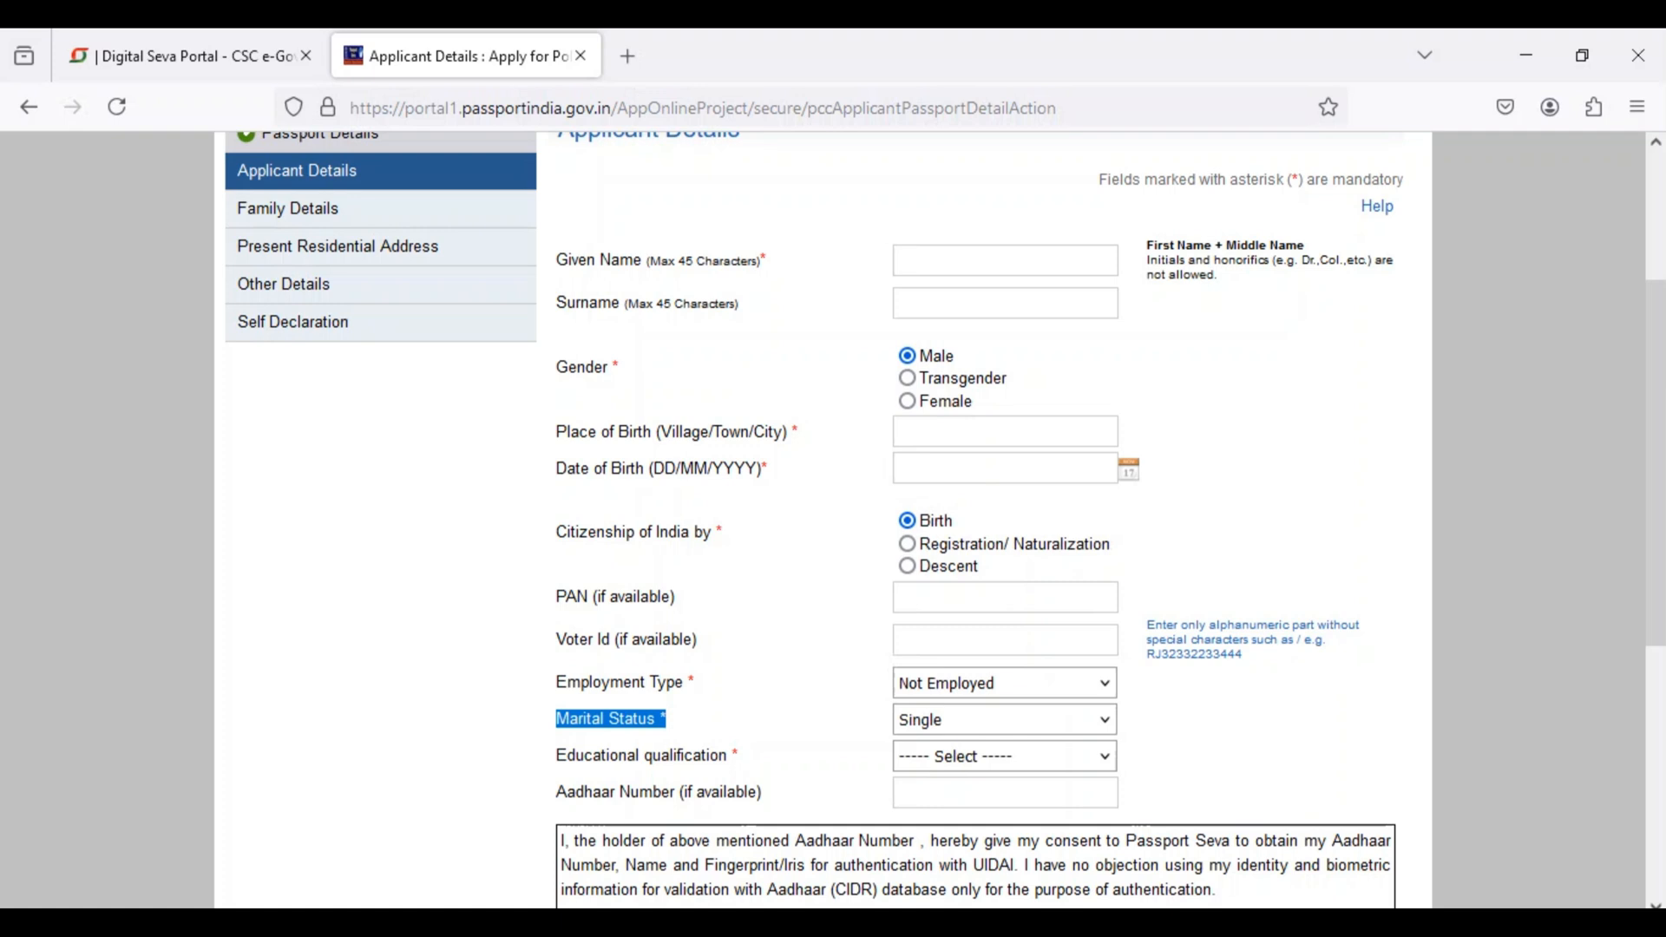
Step: Set the educational qualification to 10th Pass And Above and continue to the Family Details
drag(556, 756, 739, 755)
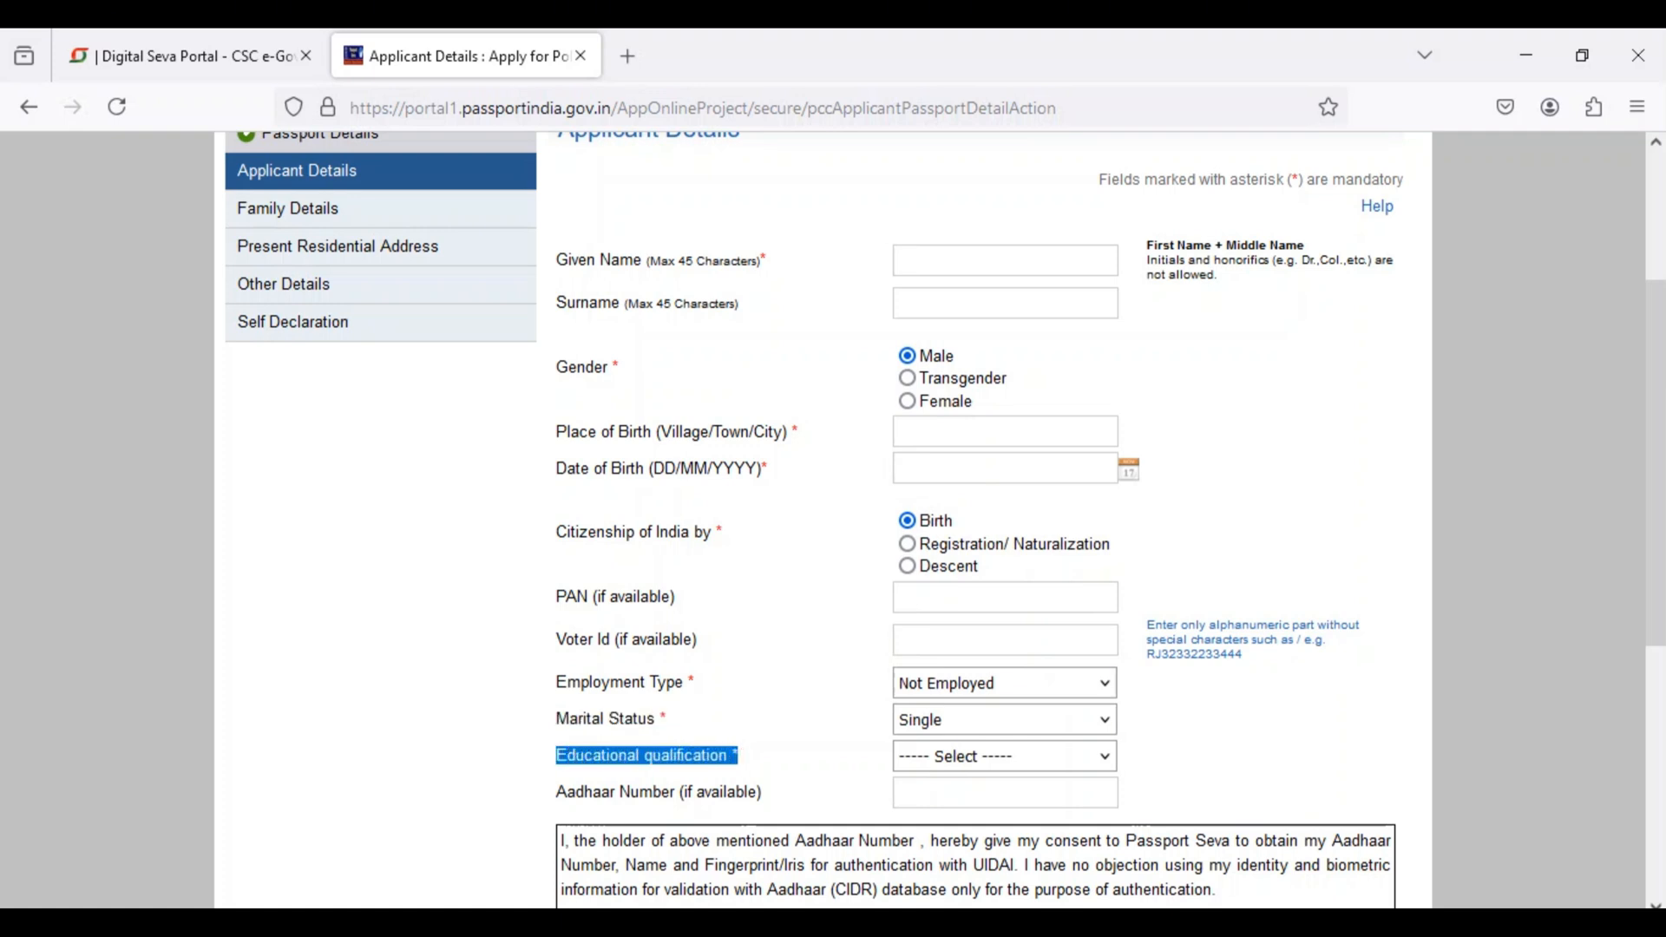
click(1004, 757)
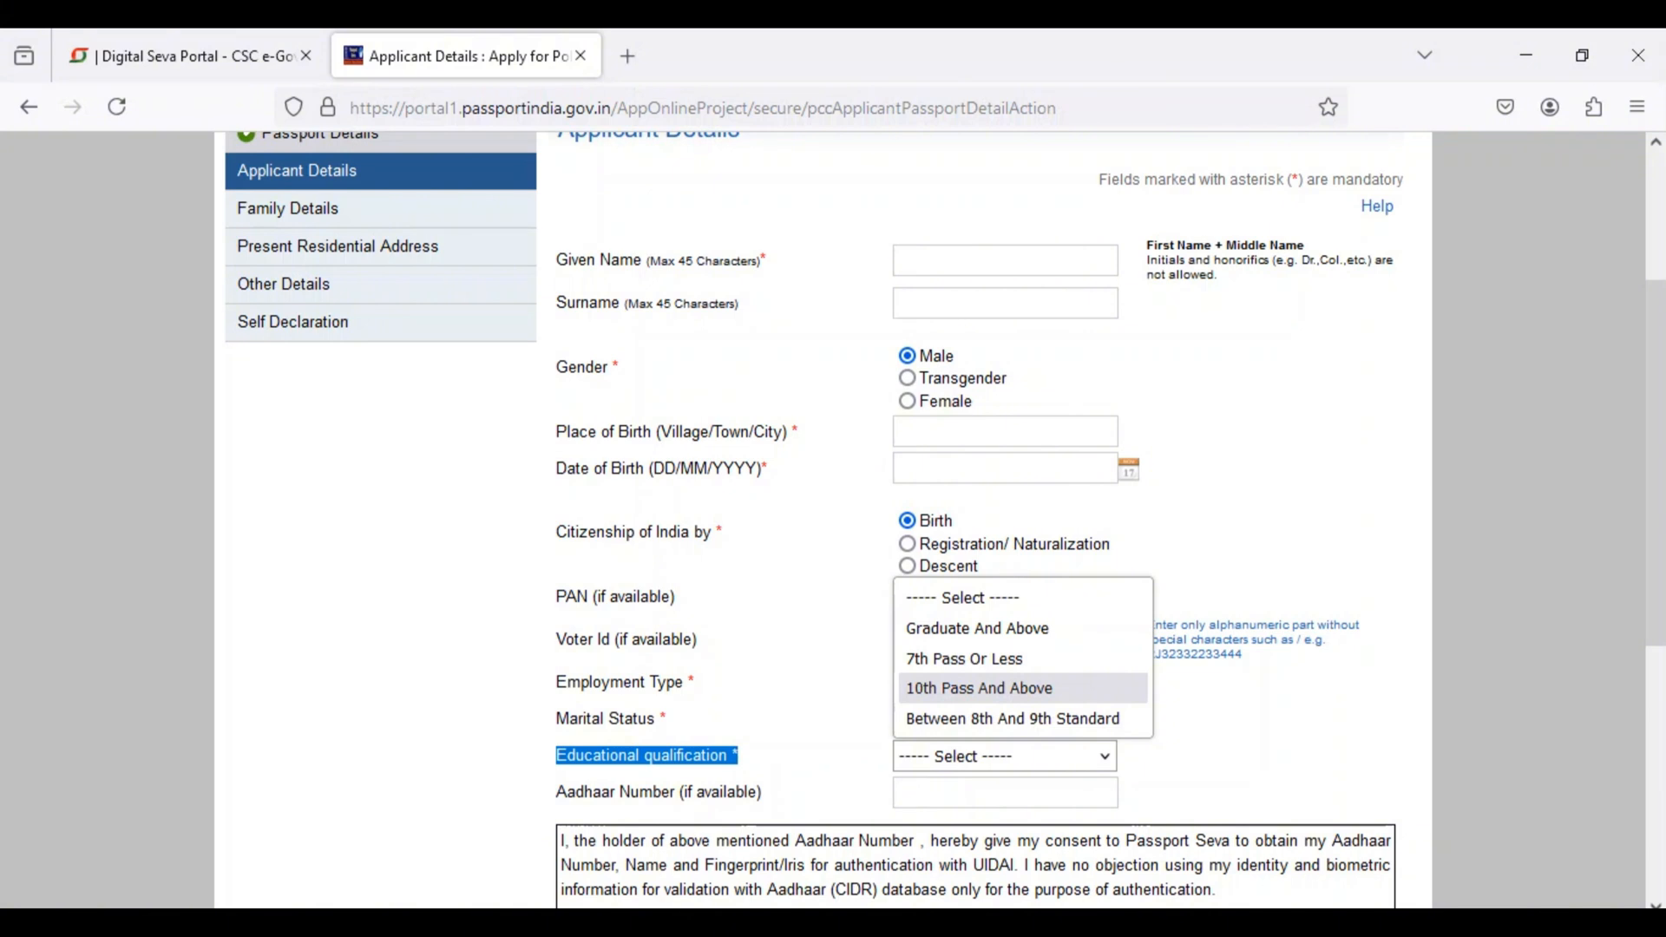
click(979, 688)
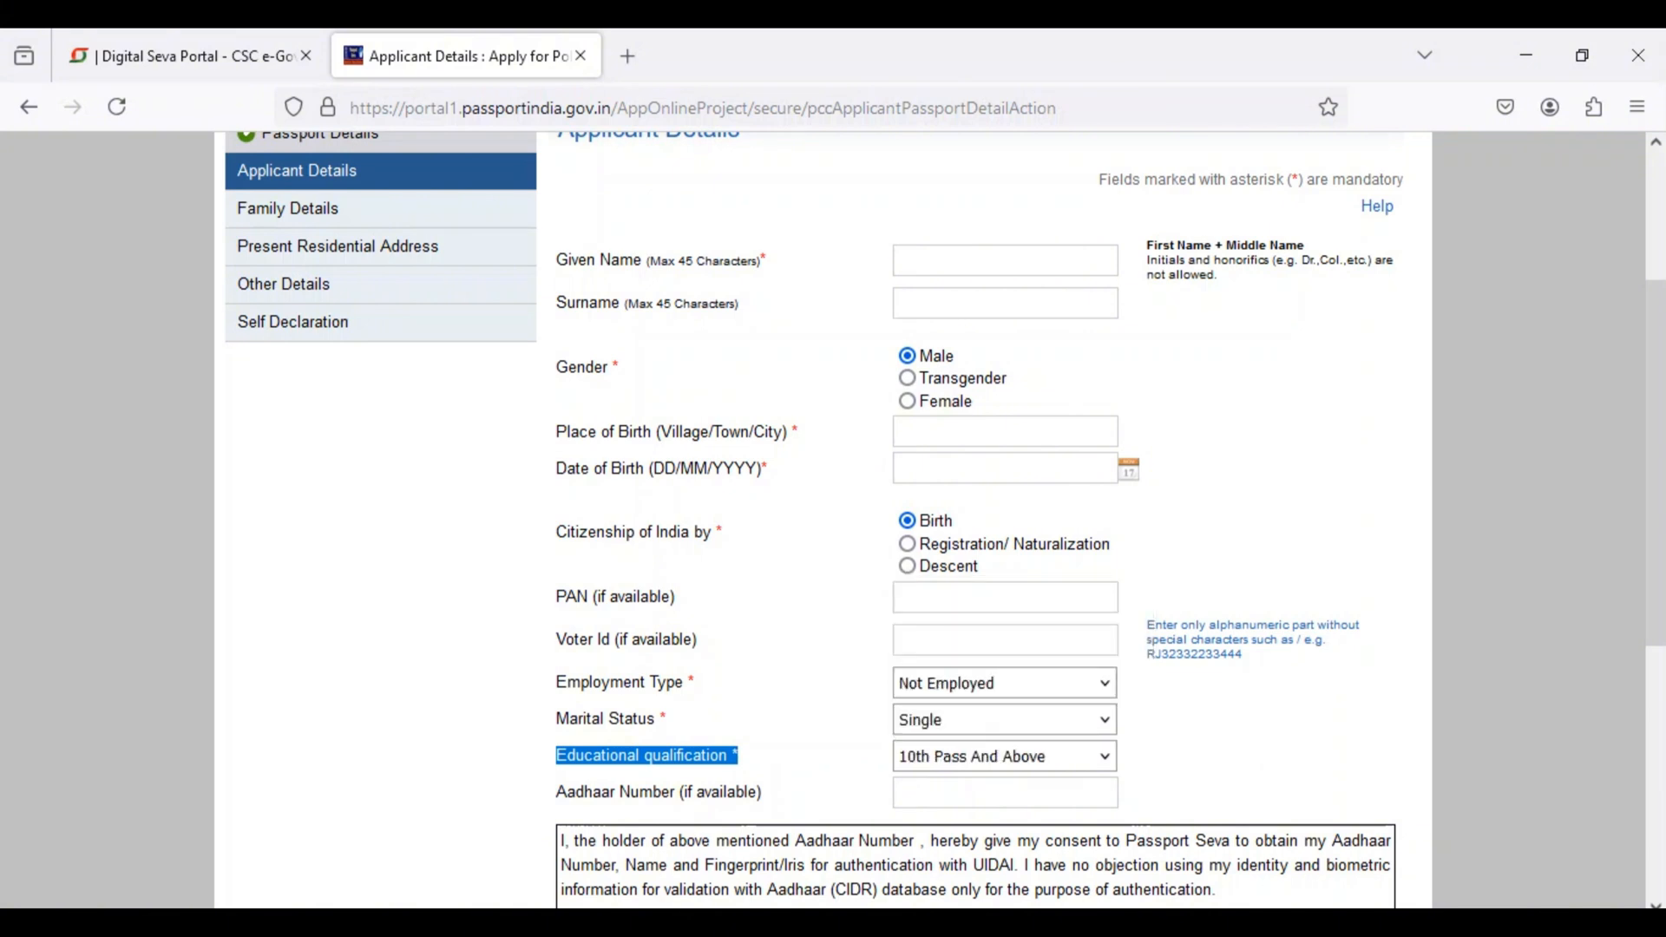
scroll(823, 520, down, 3)
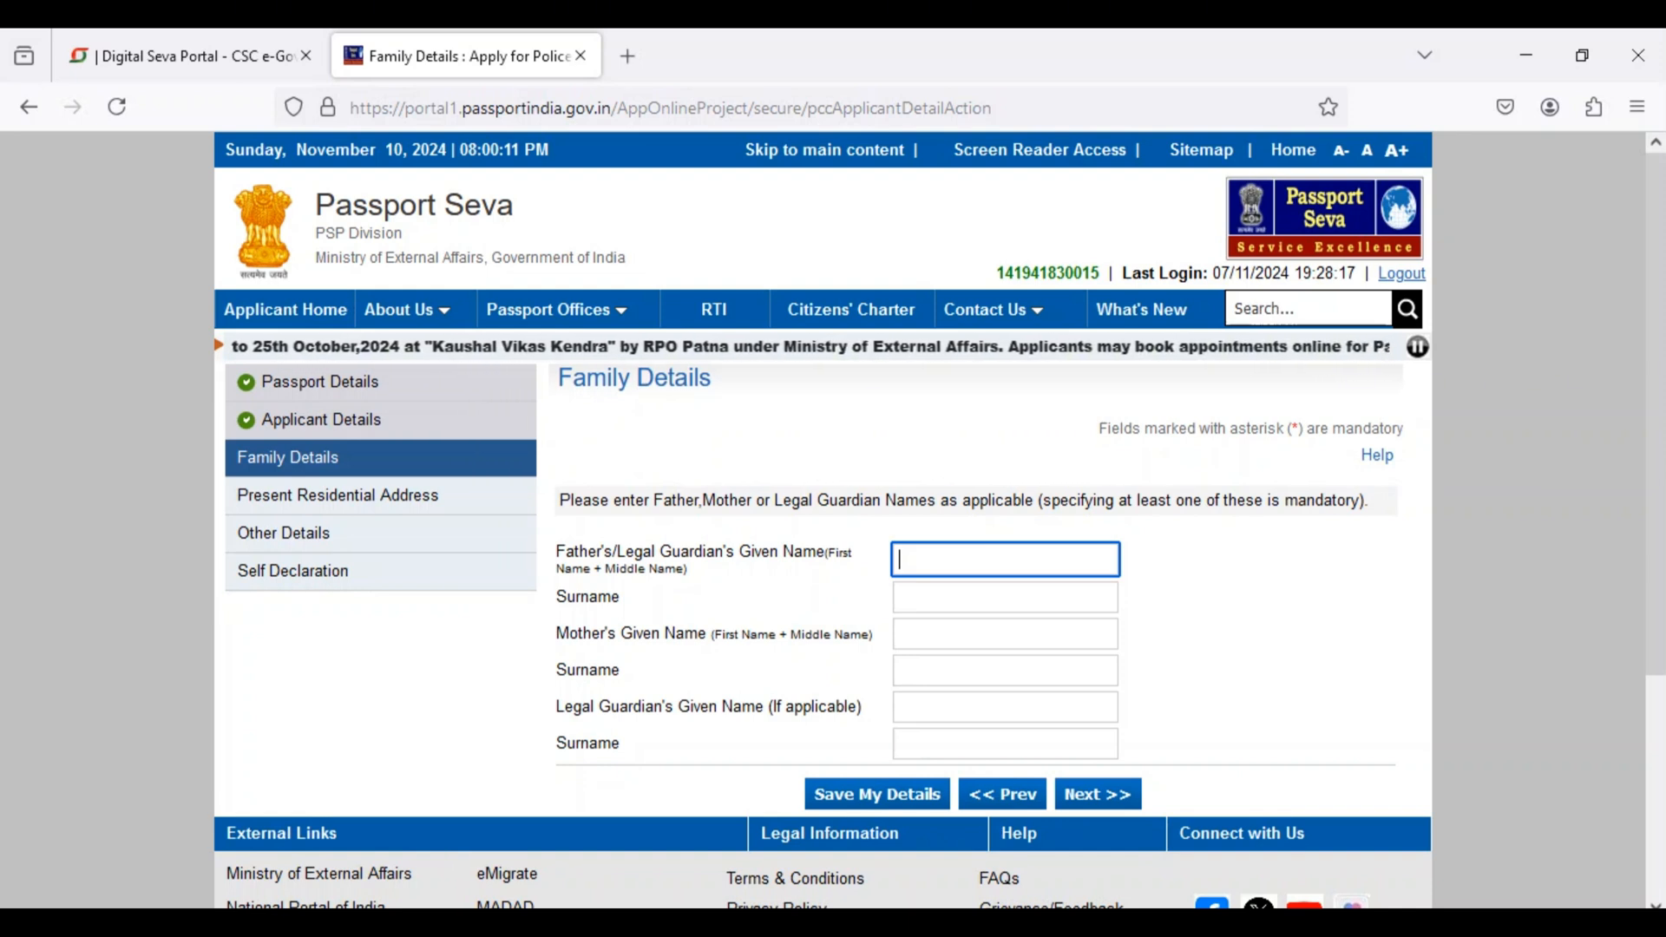
Step: Examine the father's and mother's given name fields of the Family Details form
key(Down)
click(1004, 559)
click(1005, 559)
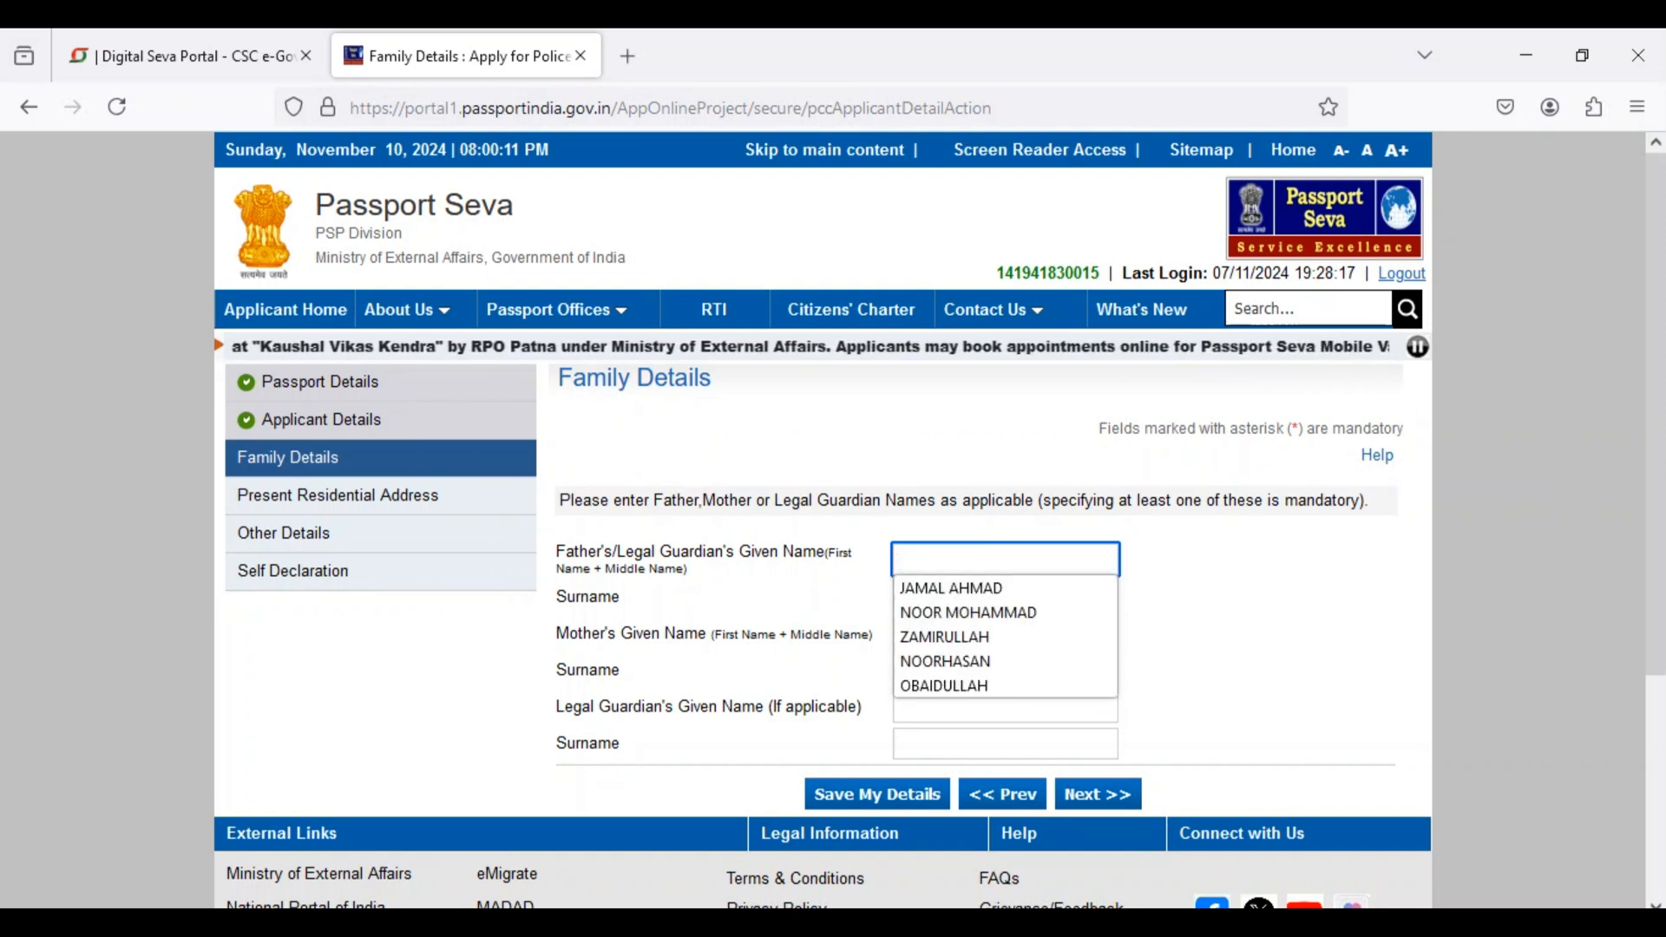
click(1250, 607)
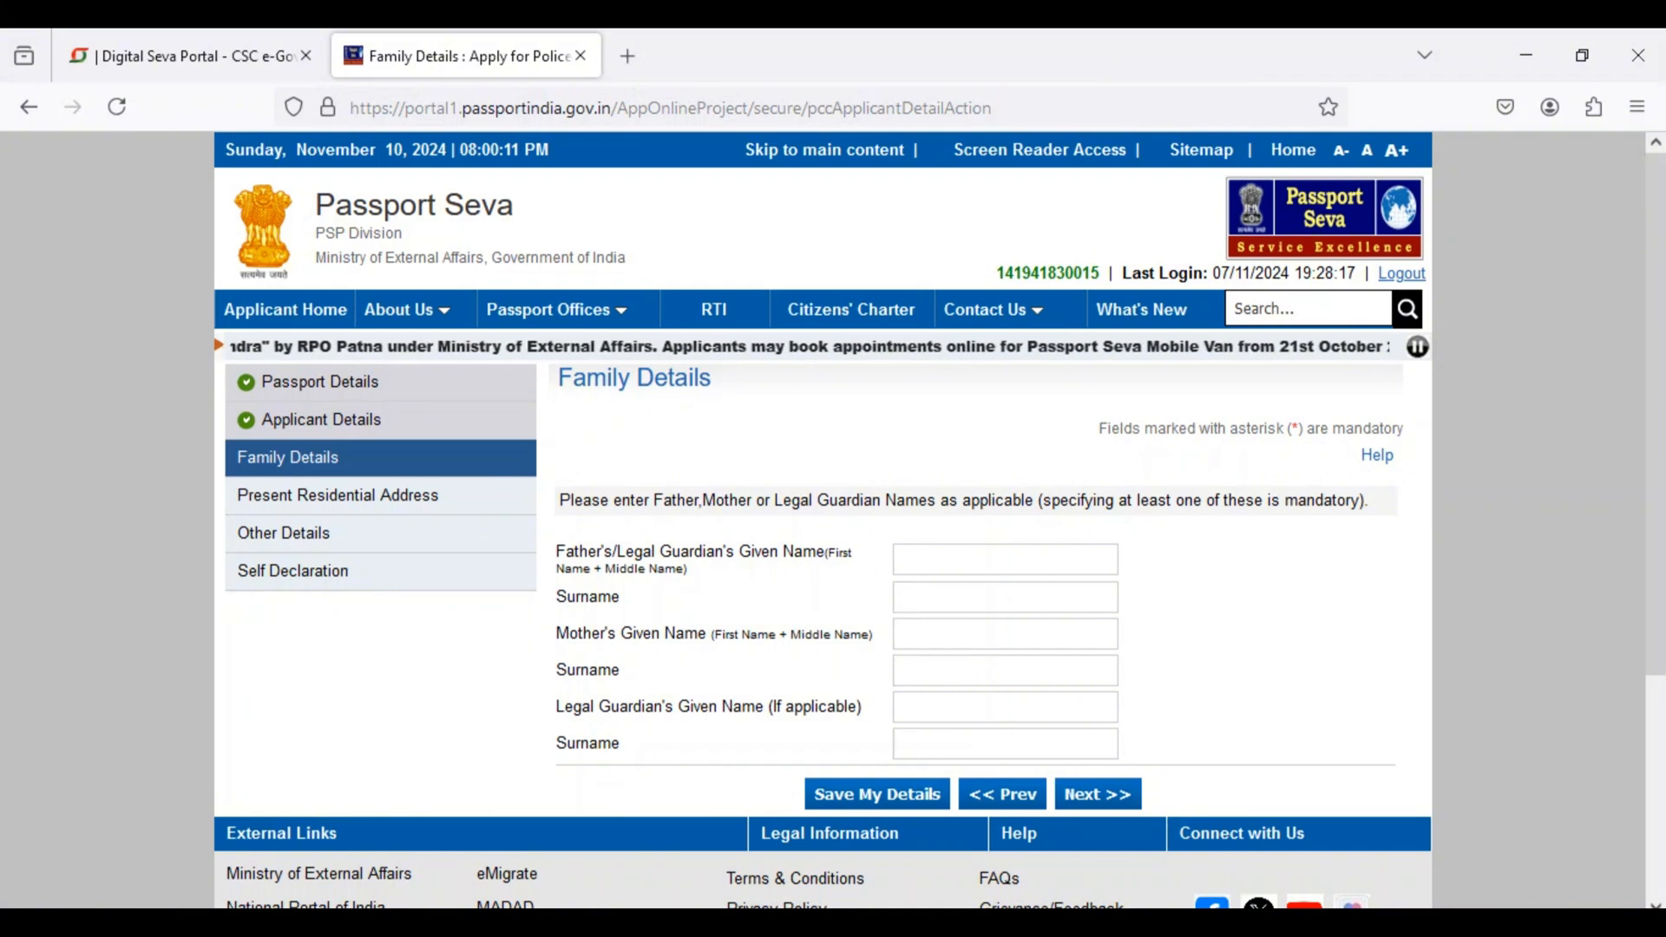
click(1005, 634)
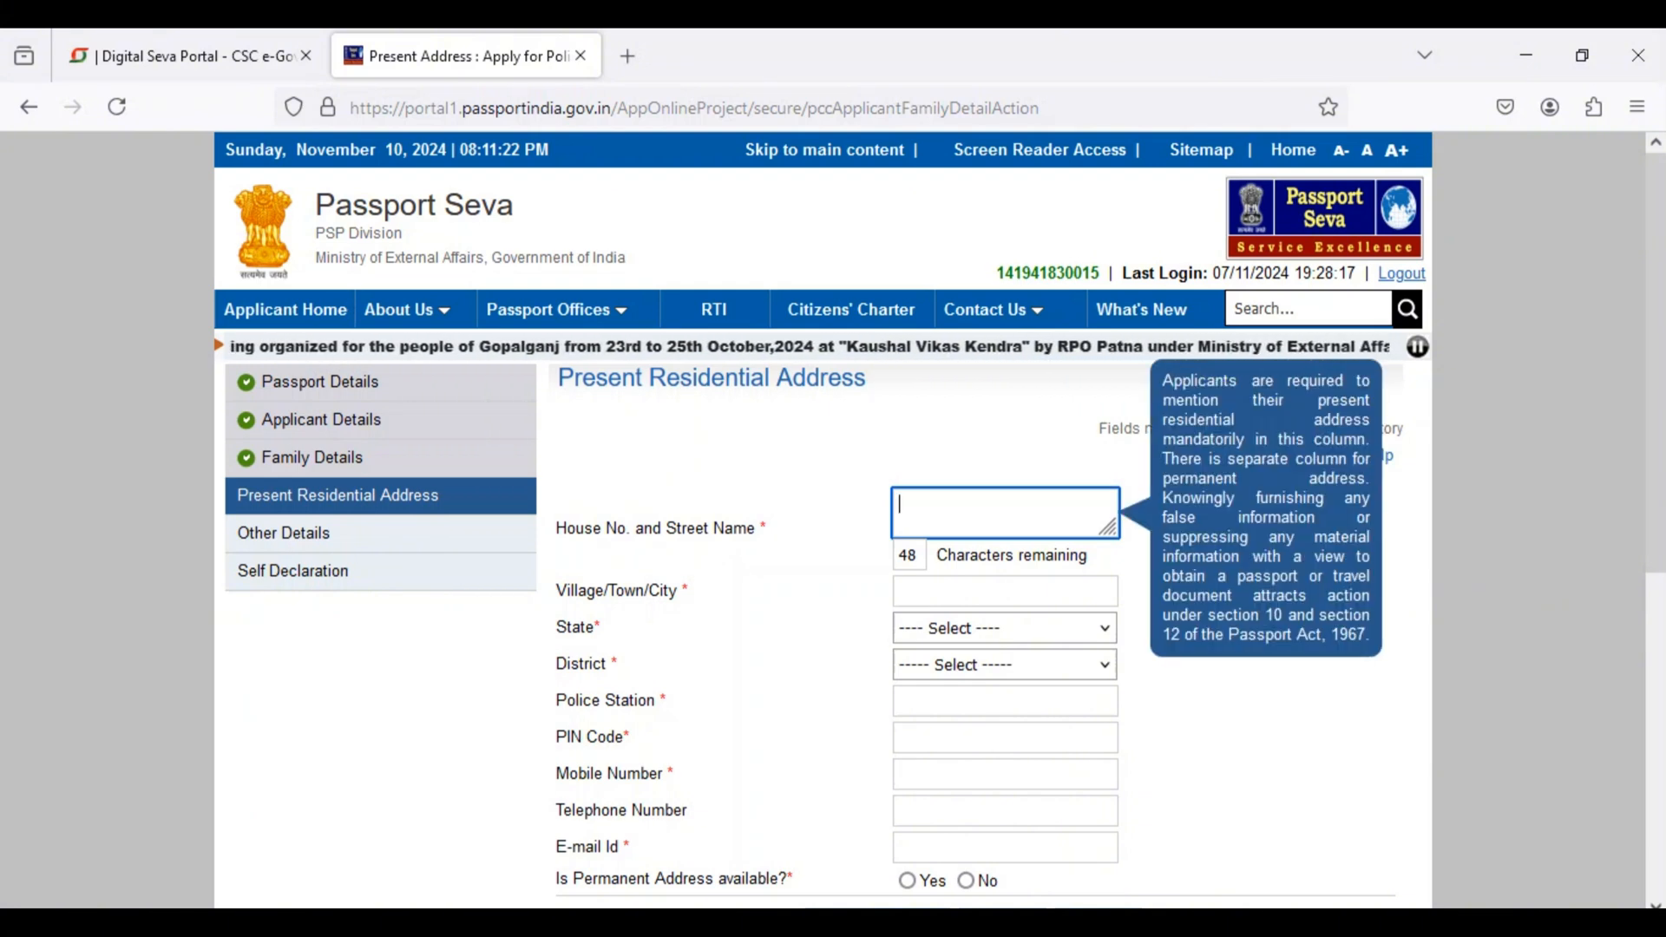
Step: Go through the village/town/city field and set the state of the present residential address to Uttar Pradesh
click(1004, 591)
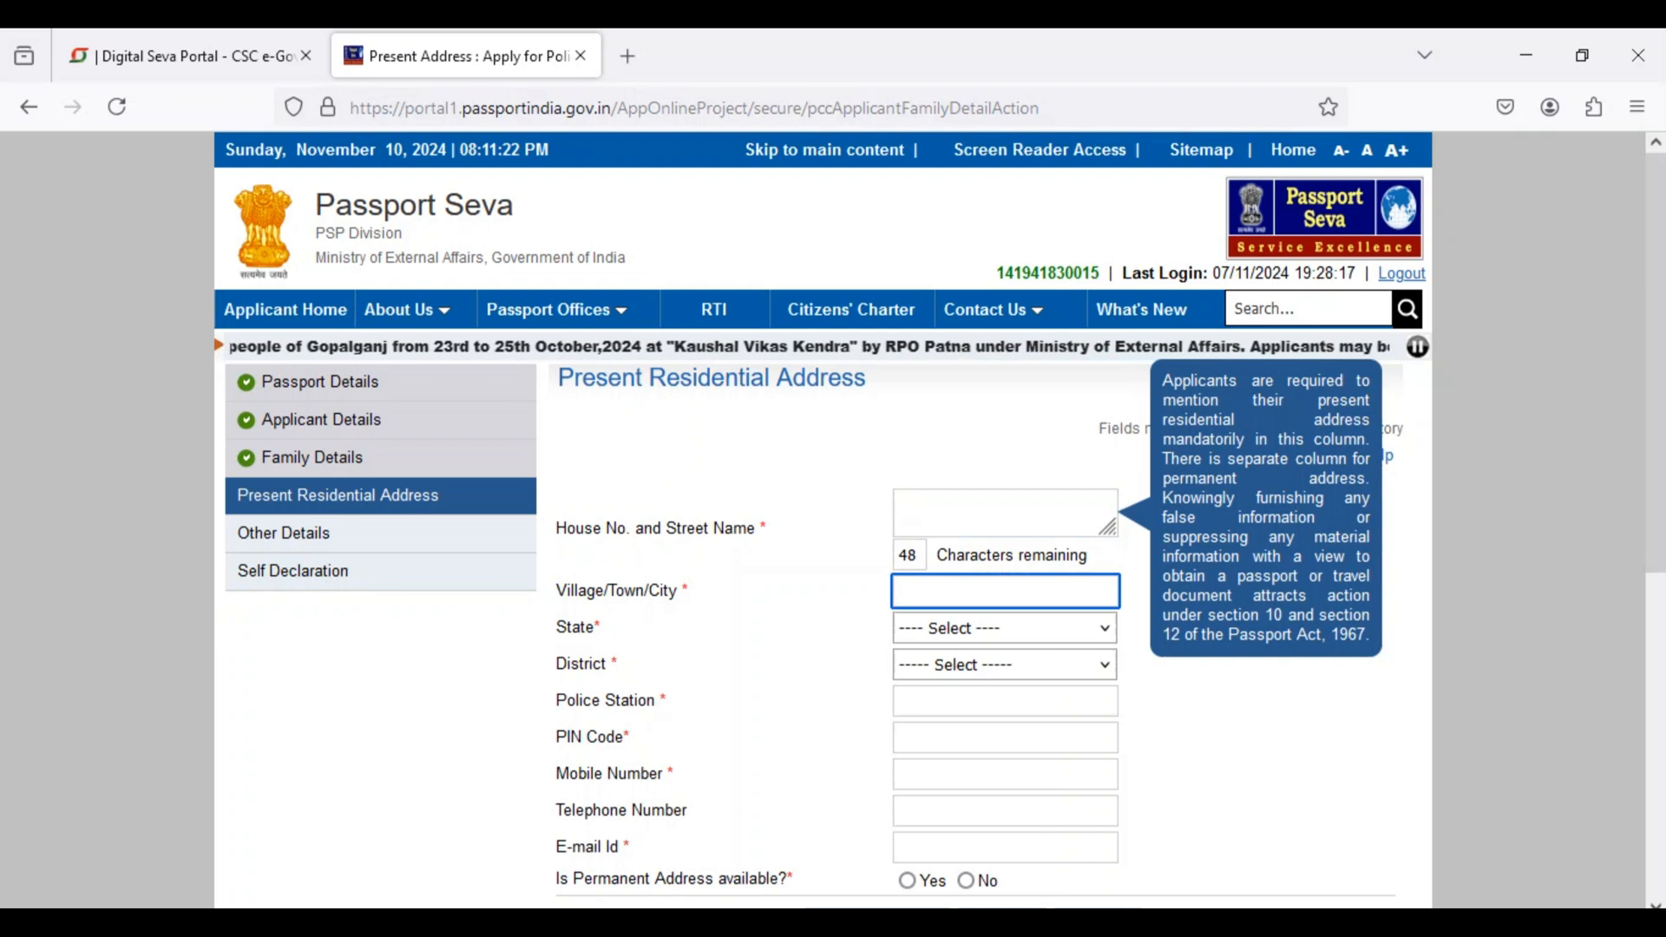
click(1004, 628)
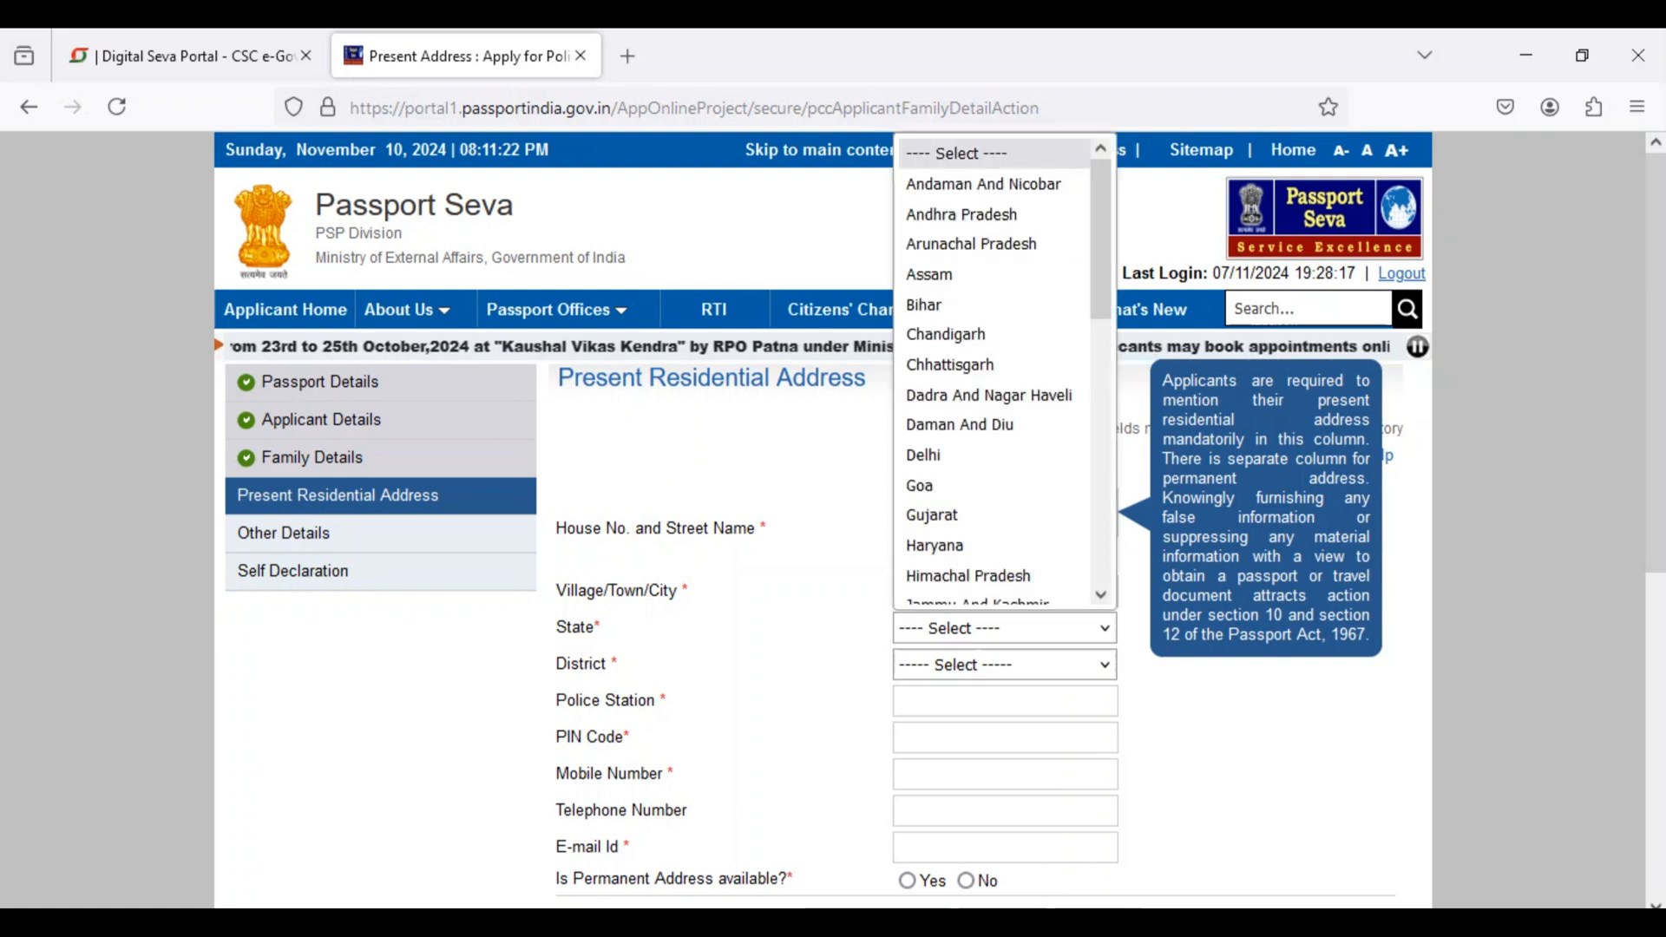
scroll(998, 434, down, 7)
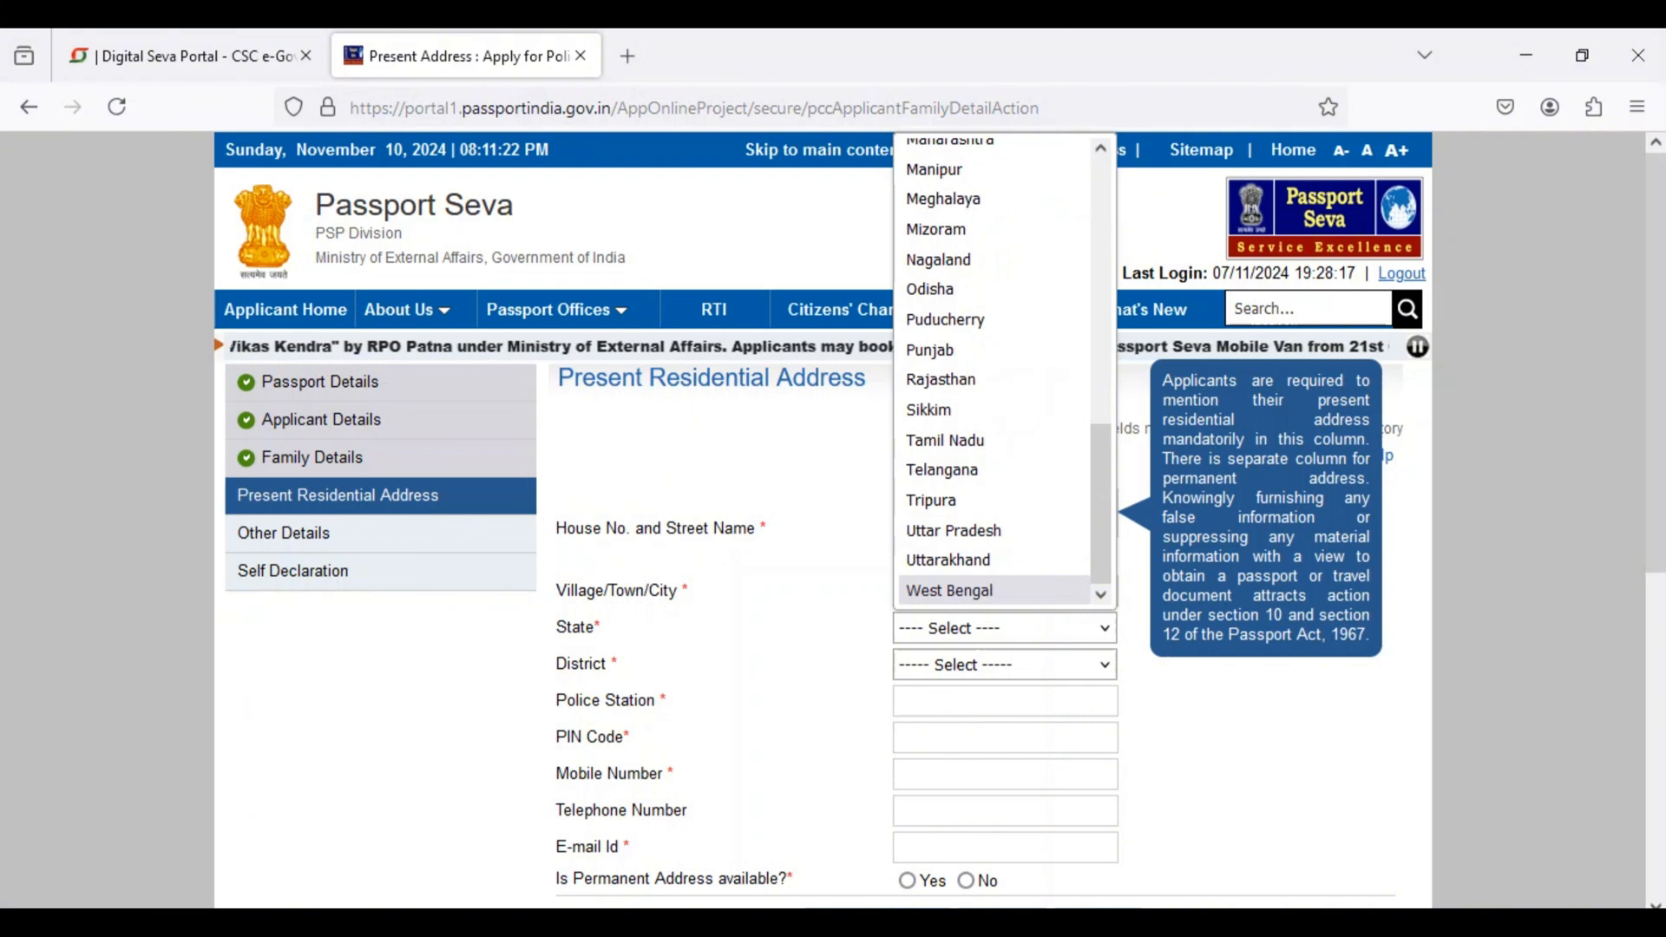
click(1005, 628)
click(1005, 664)
click(1004, 664)
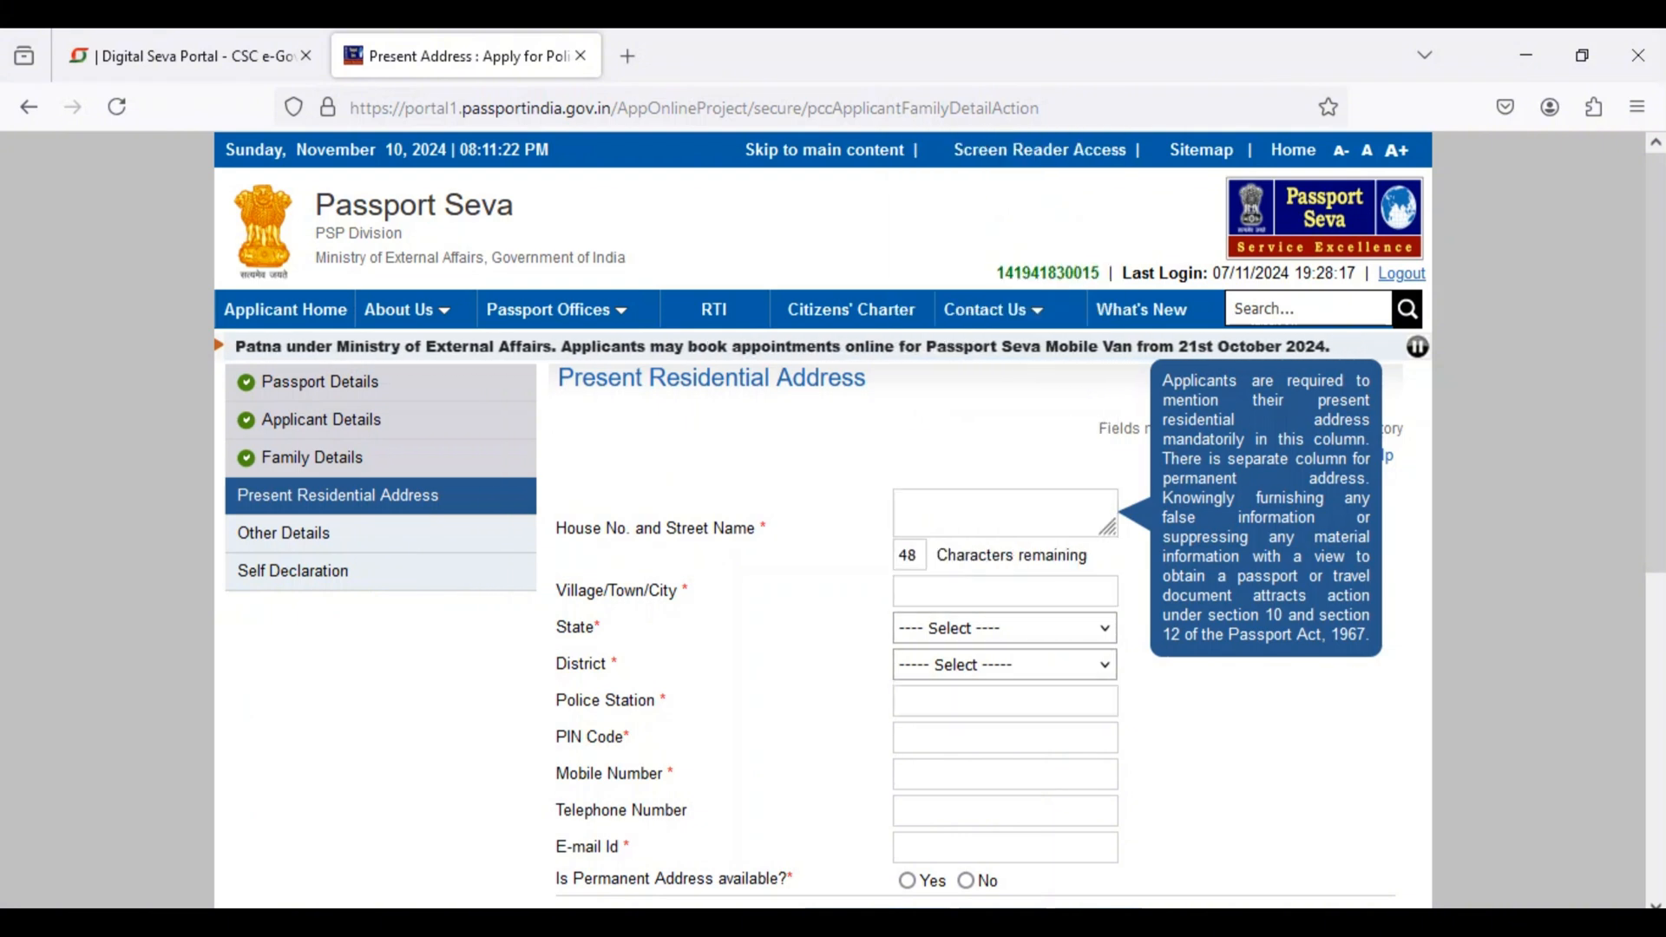
click(1004, 628)
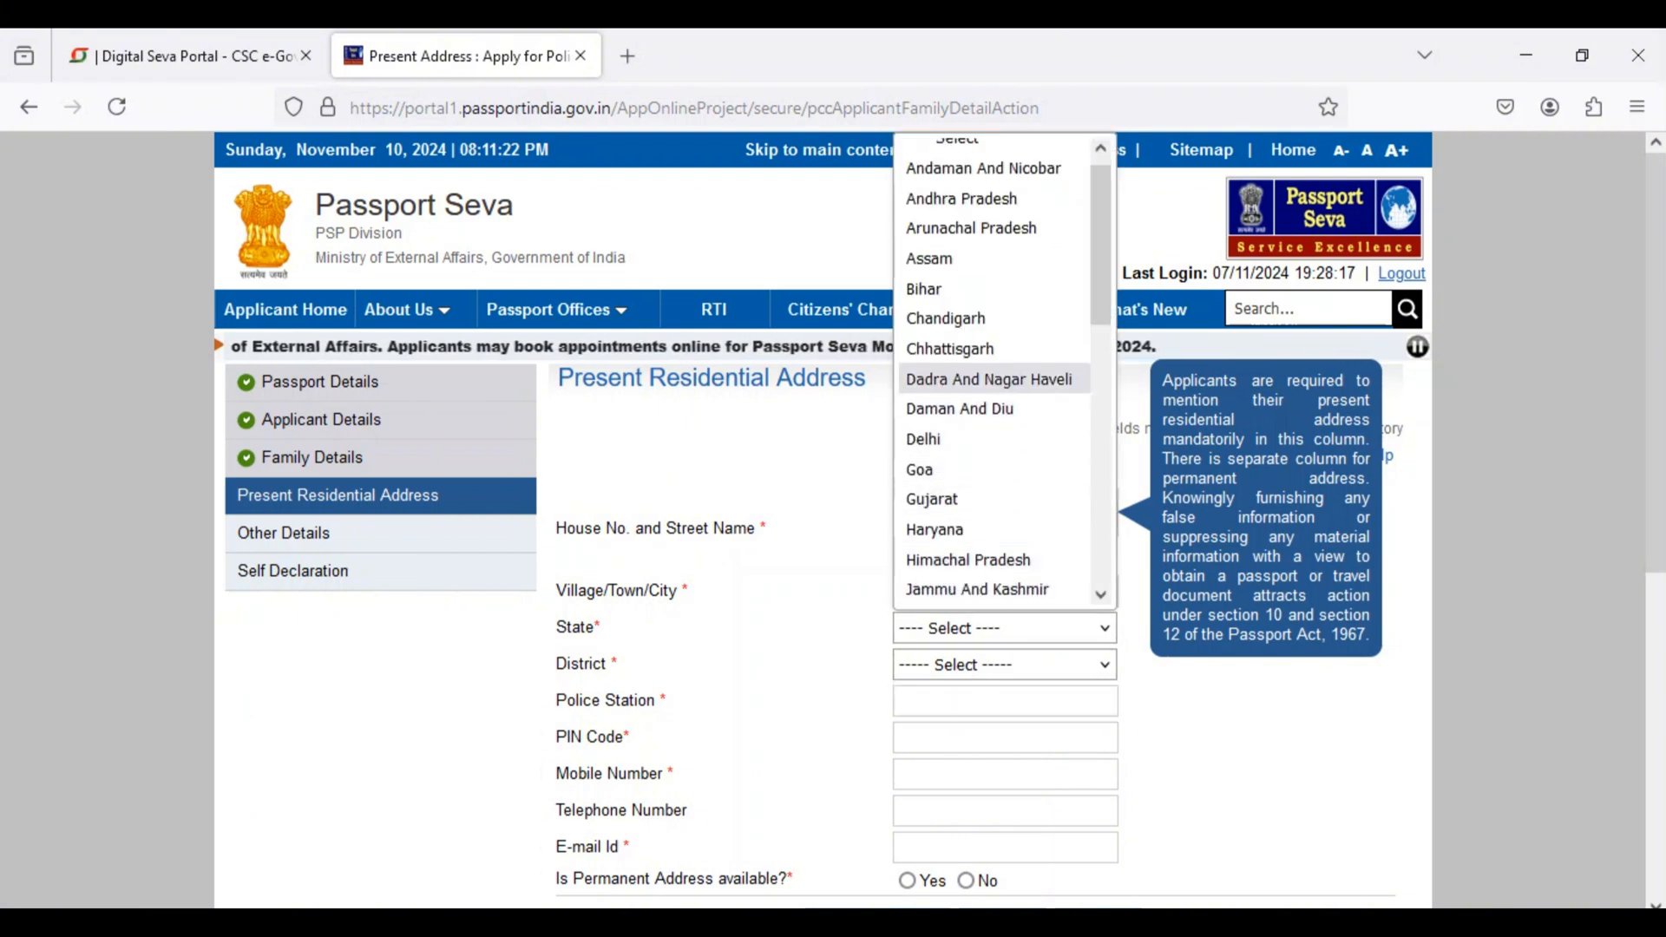
scroll(988, 515, down, 5)
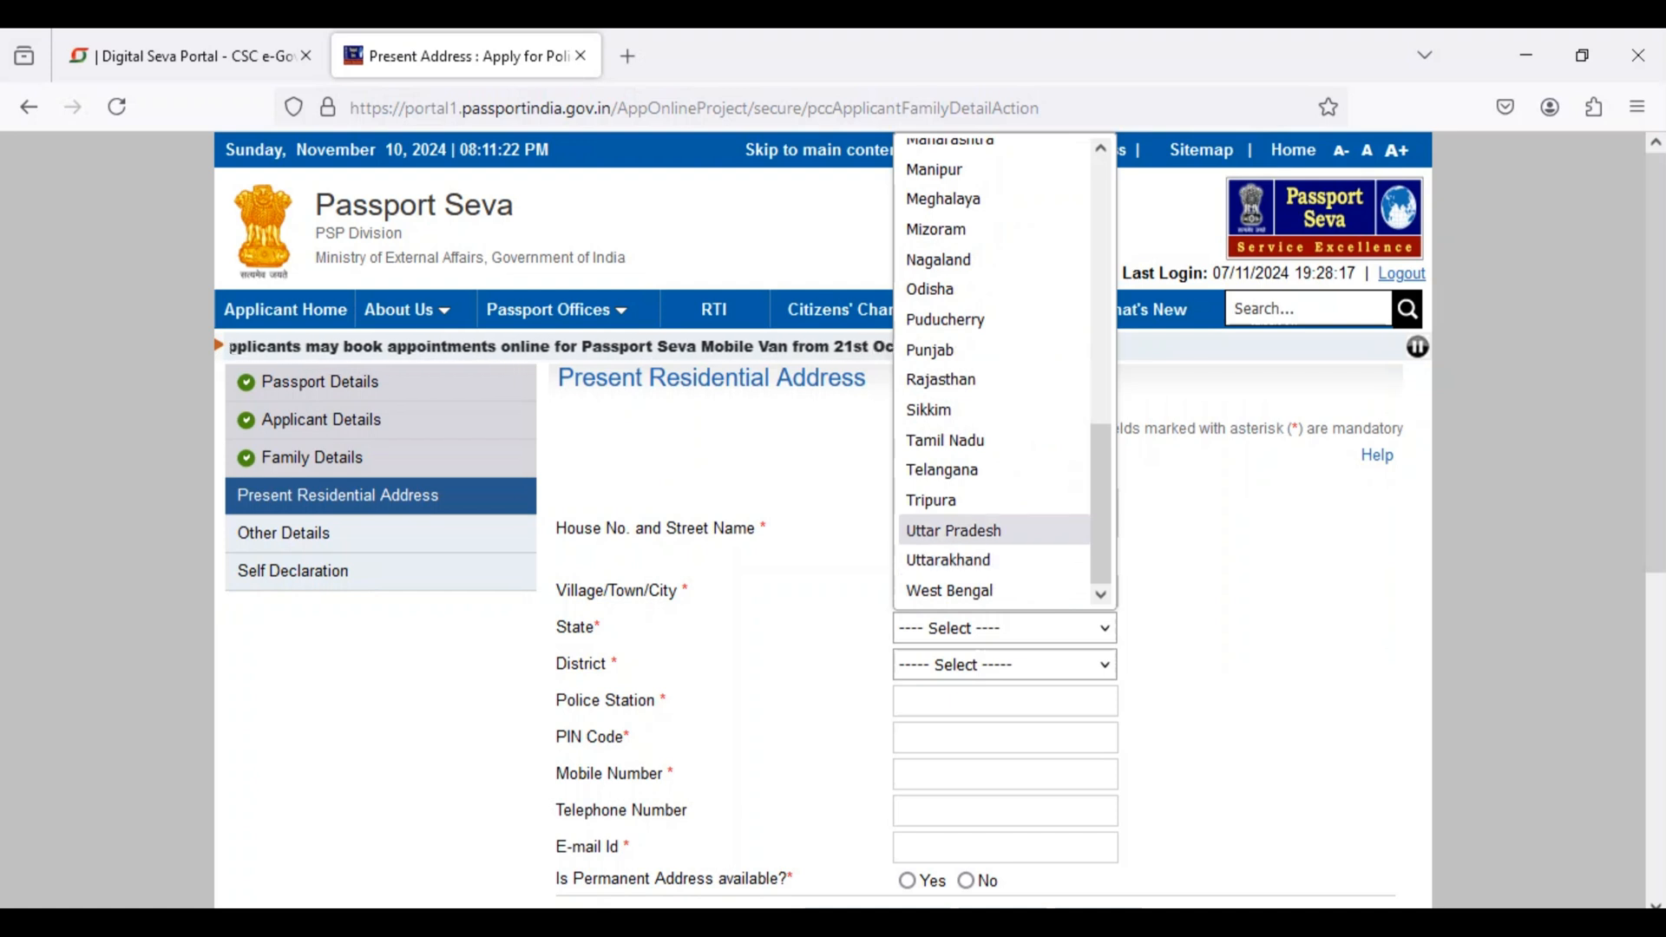
click(954, 530)
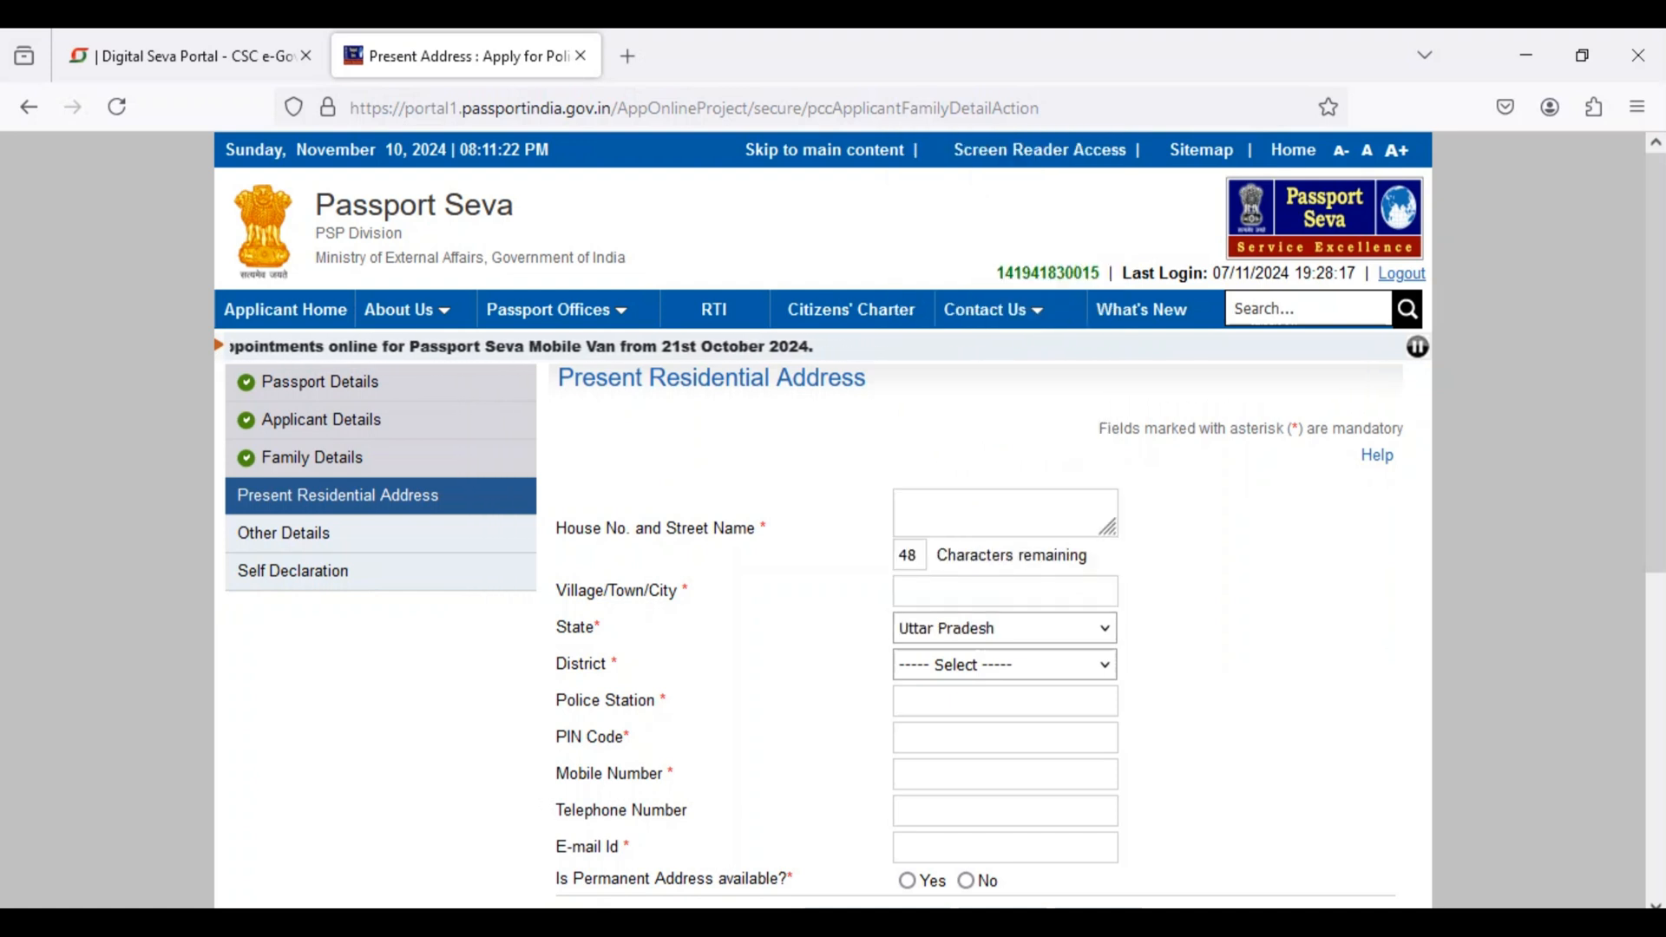
Step: Set the district of the present residential address to Siddharthnagar
click(1005, 664)
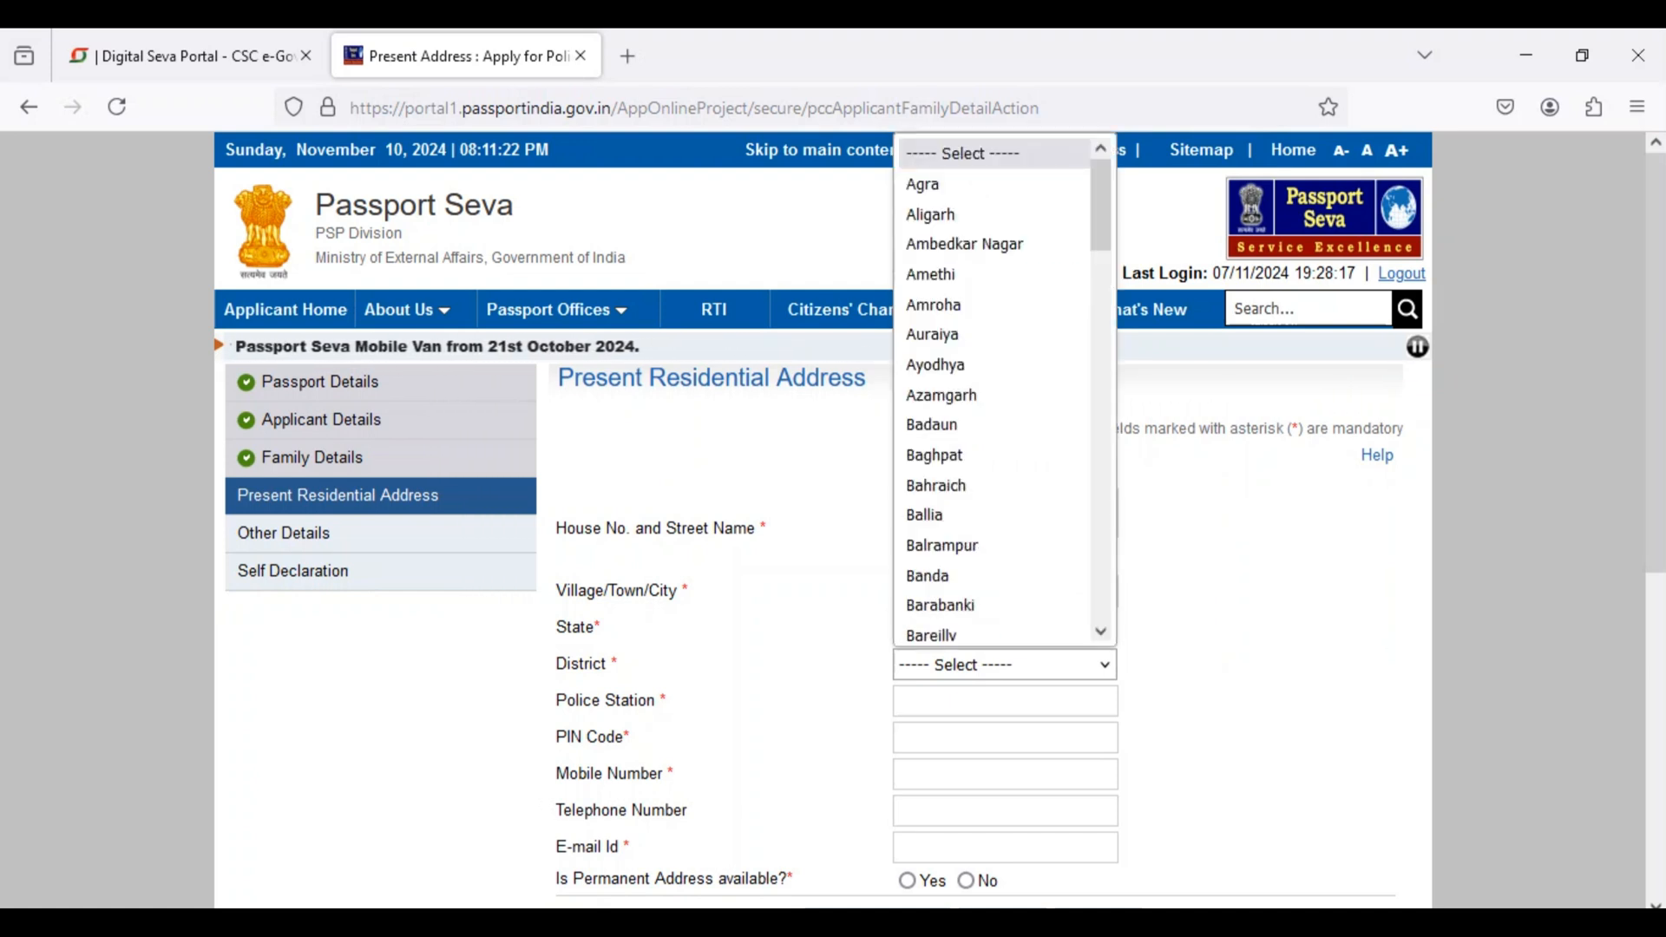
scroll(993, 234, down, 4)
text(si)
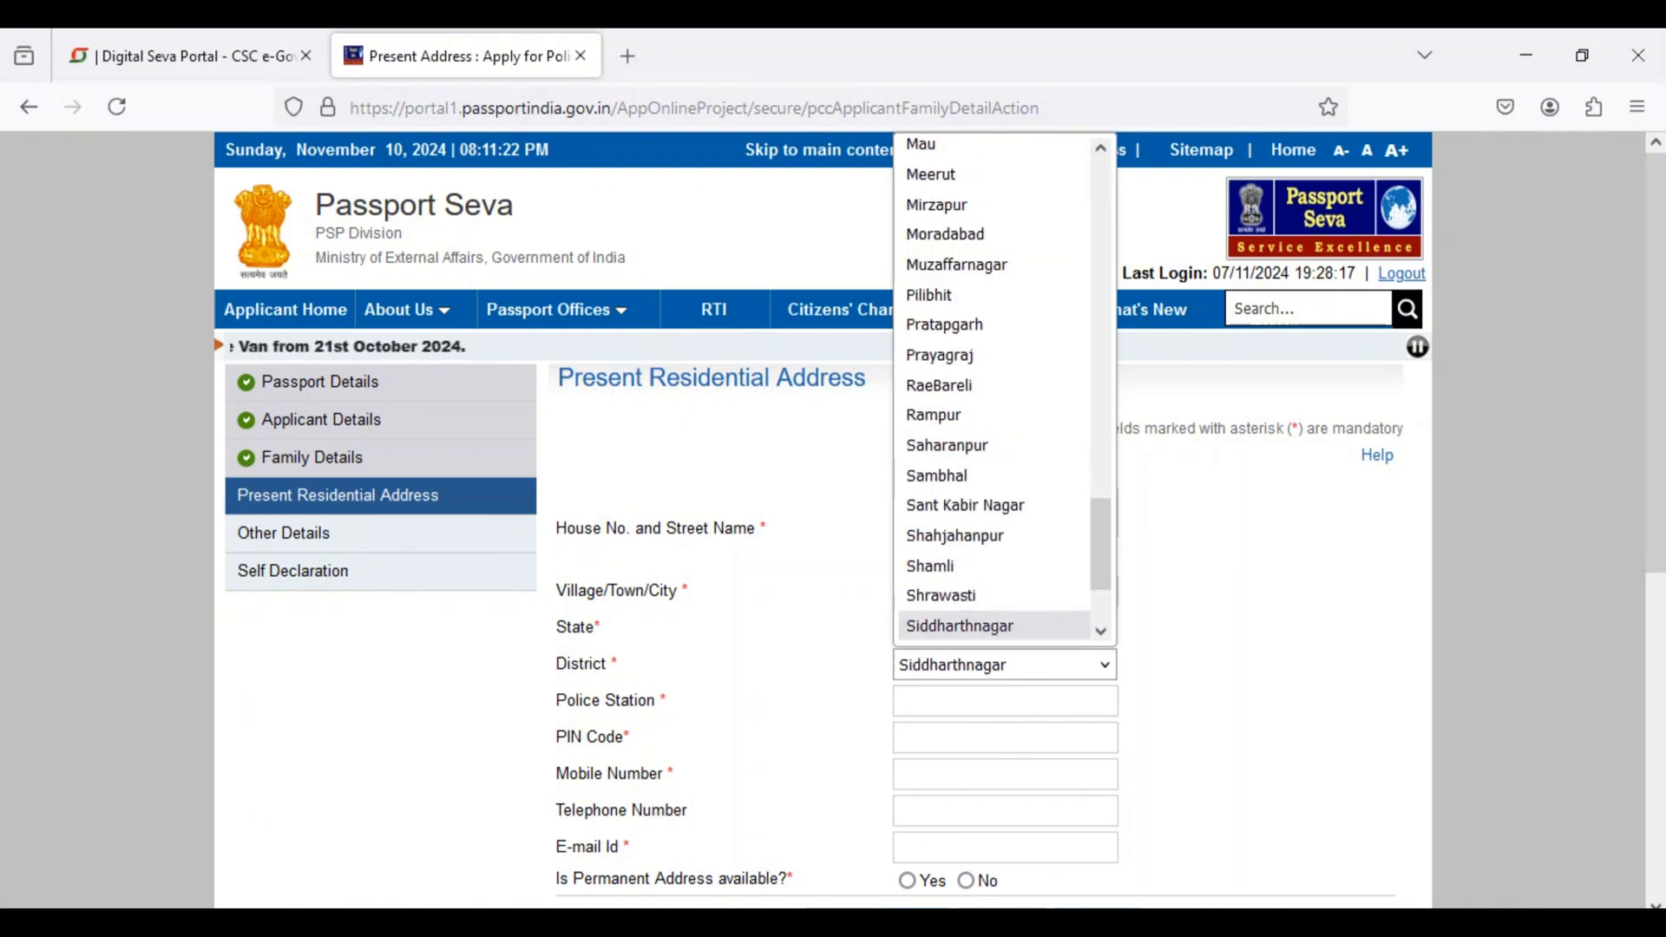
key(Return)
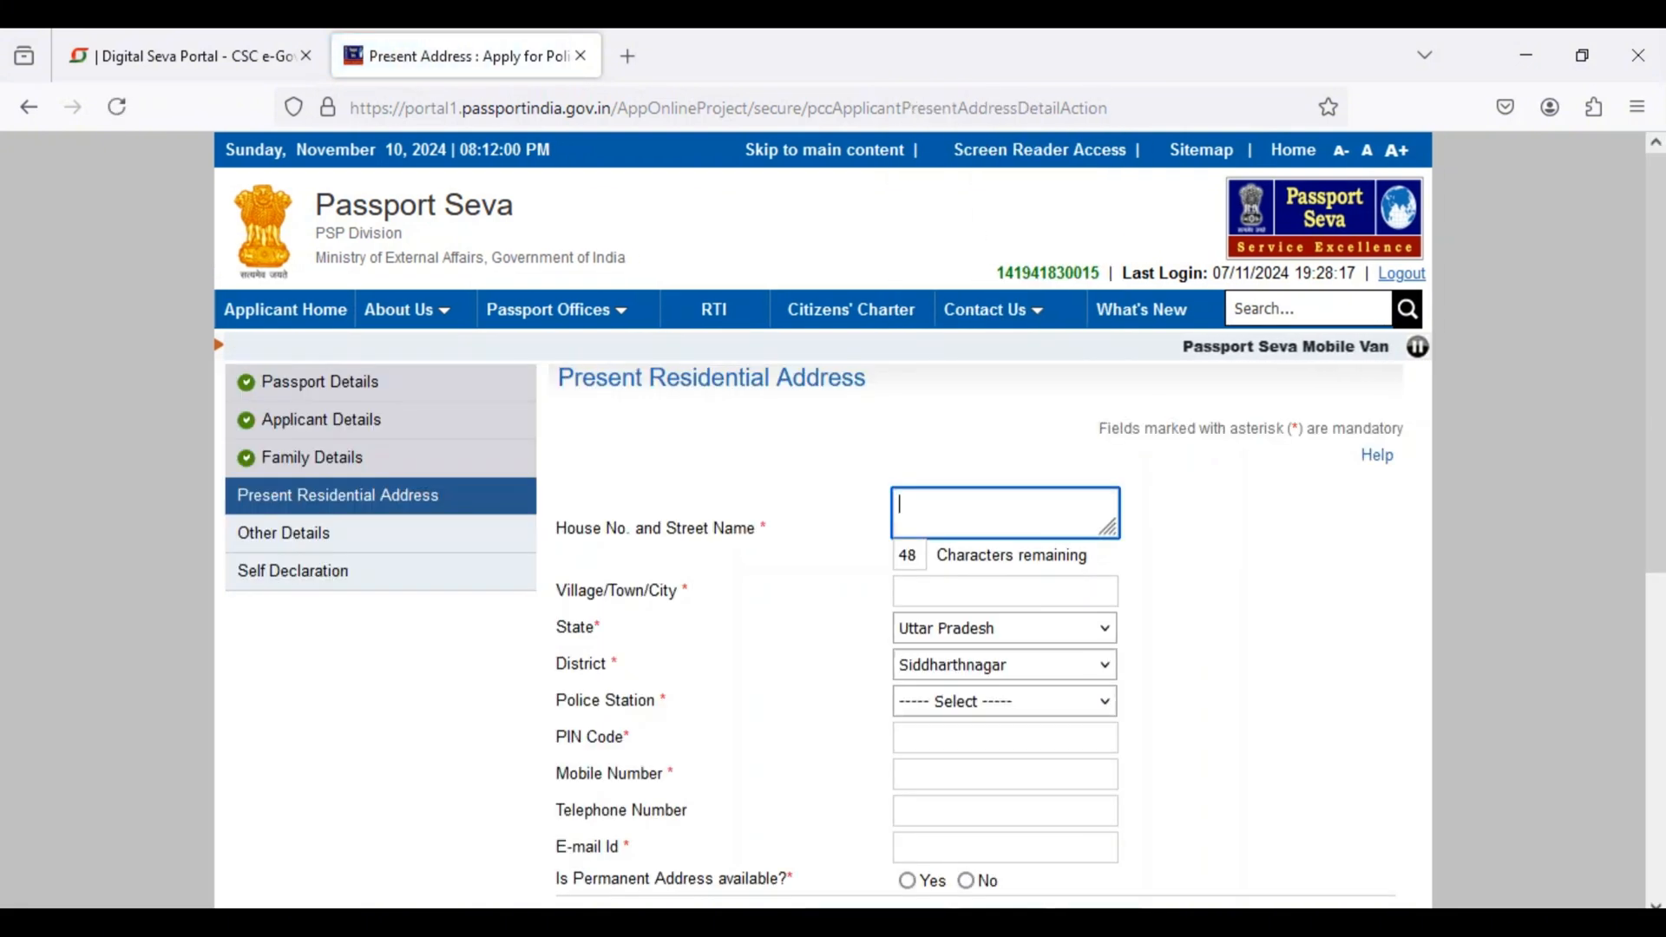
Step: Look through the police stations offered for the present address without choosing one
drag(583, 700, 653, 700)
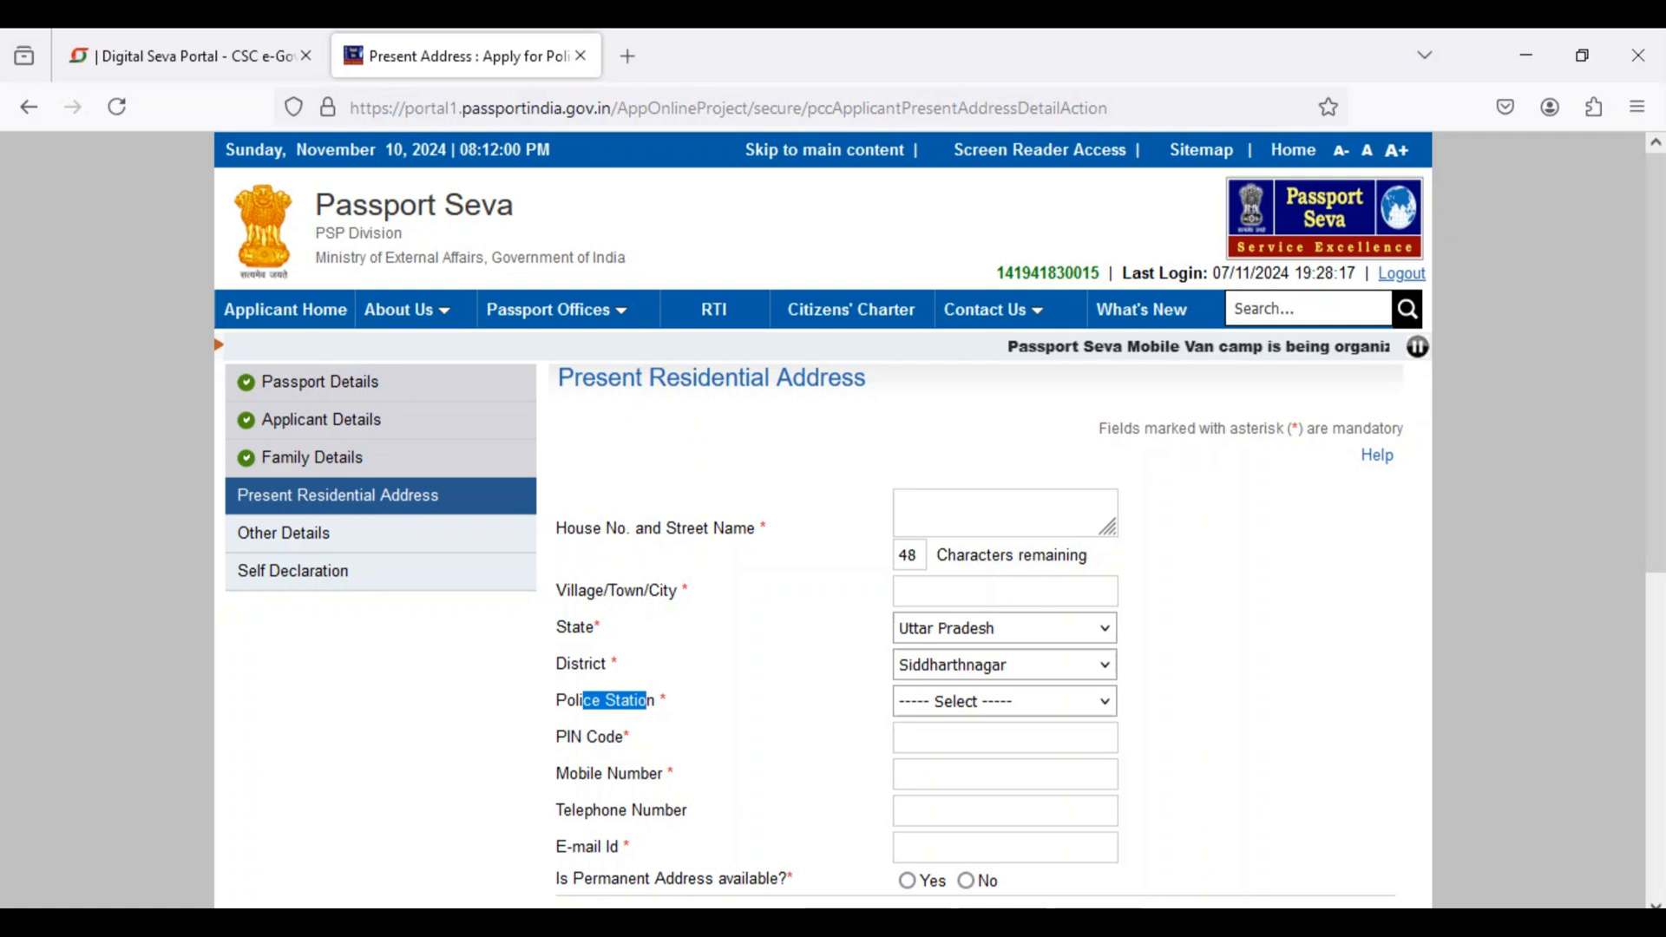
click(1004, 701)
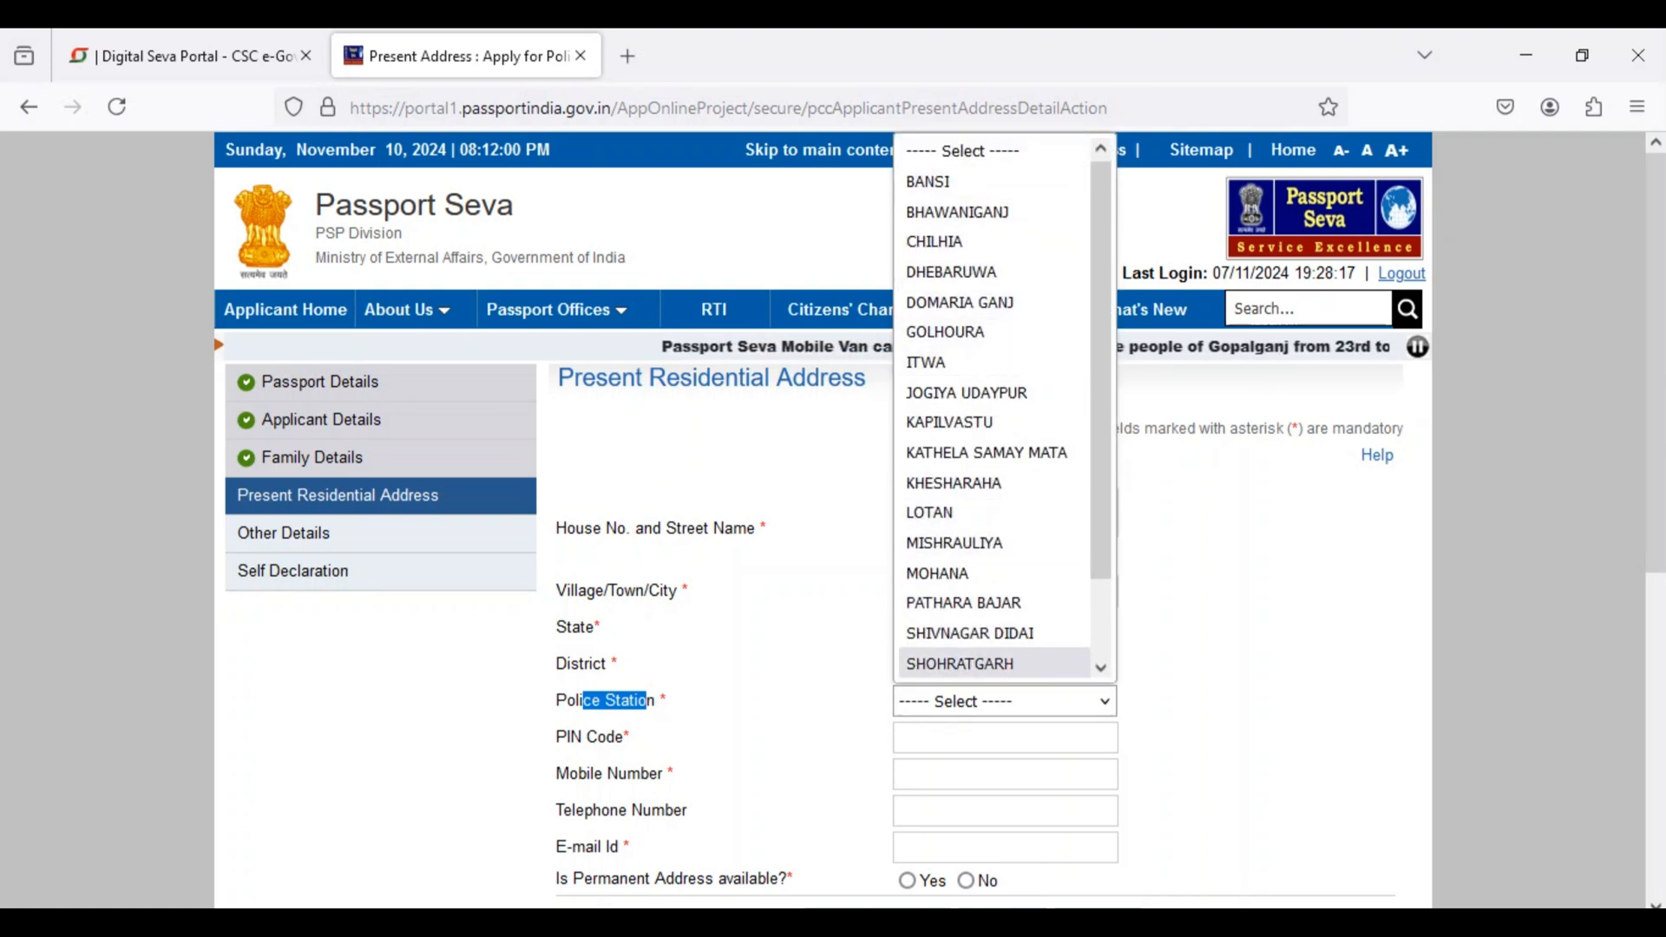
click(1232, 676)
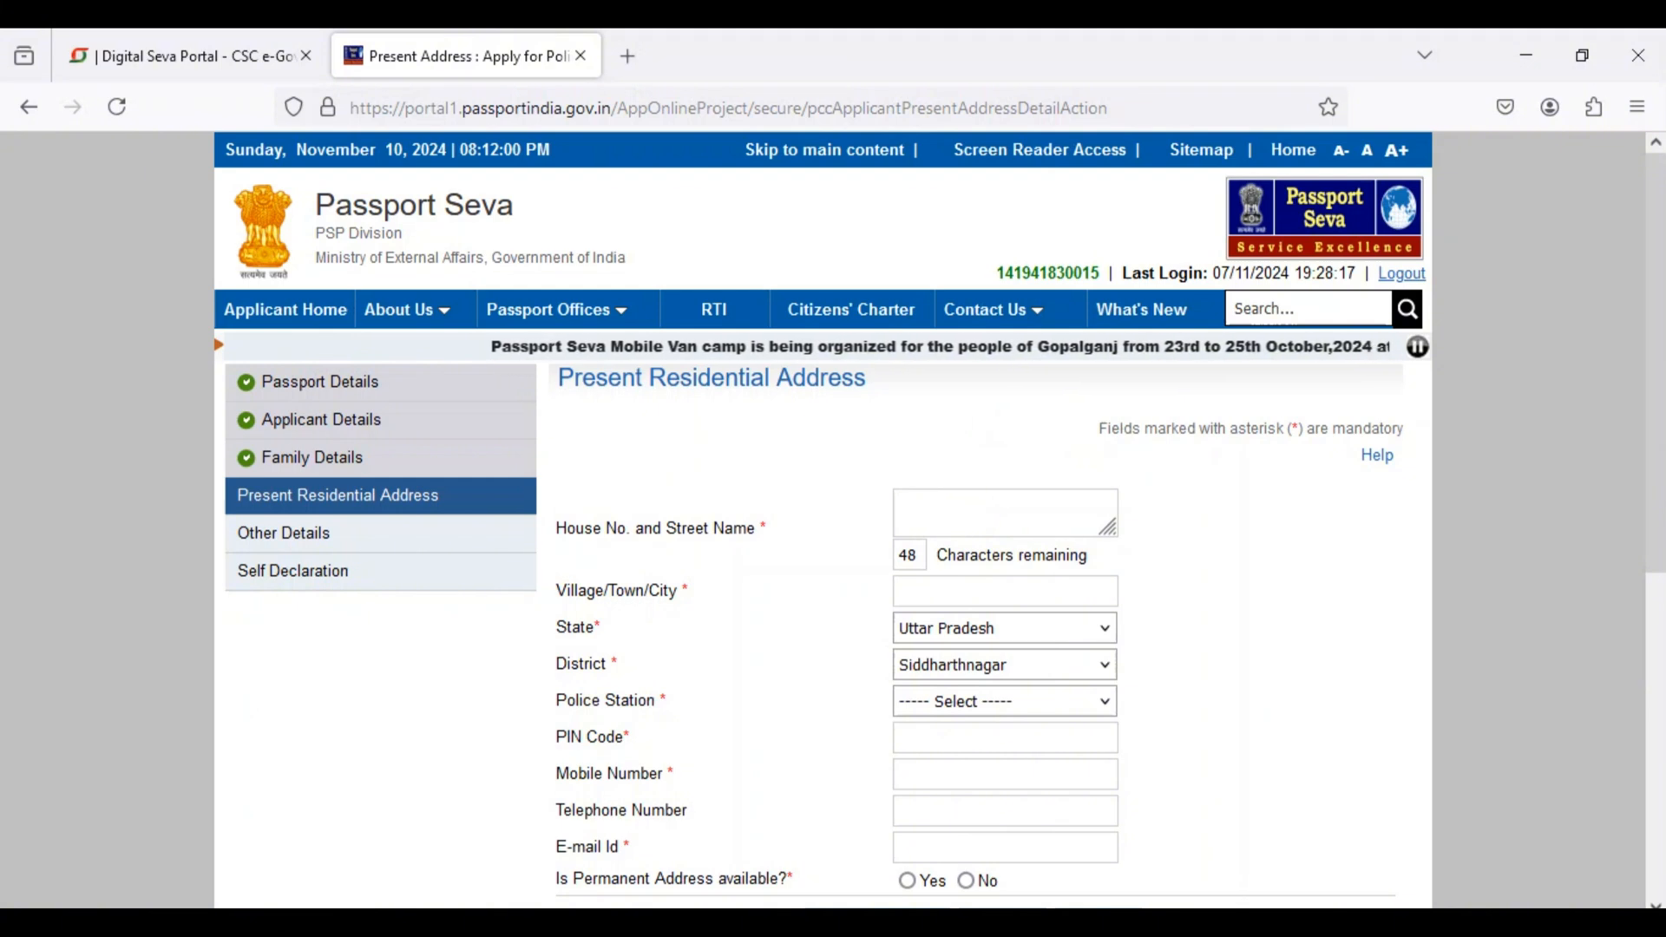
Step: Go through the PIN code, mobile number and e-mail fields and answer Yes to a permanent address being available
click(1004, 738)
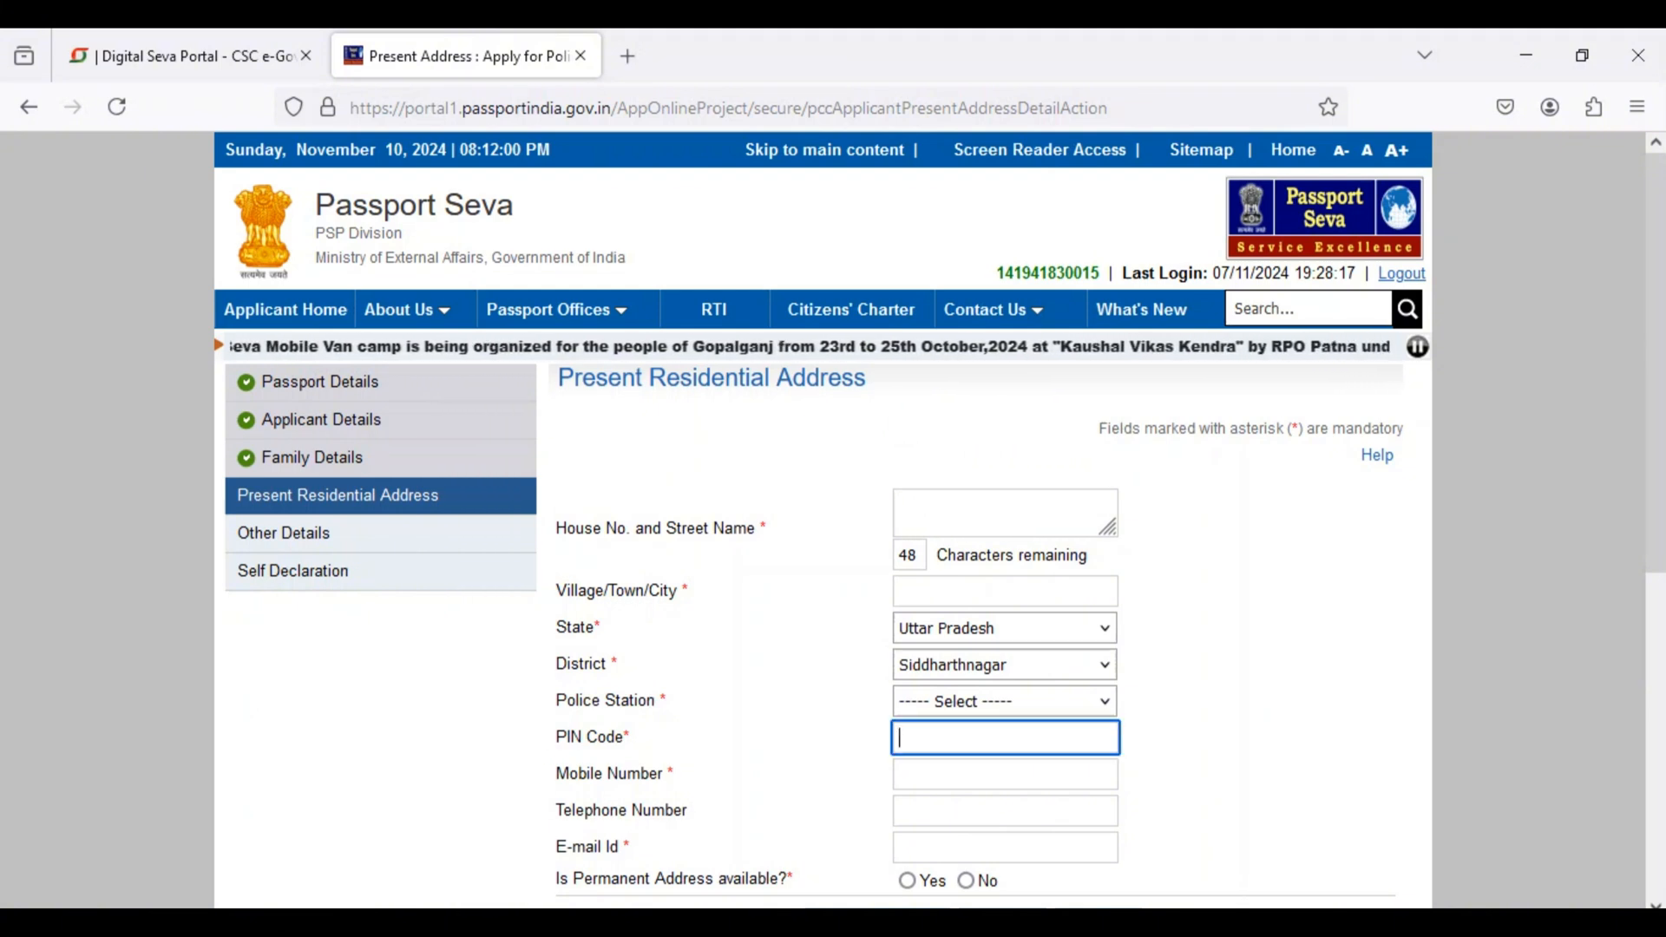
click(1005, 774)
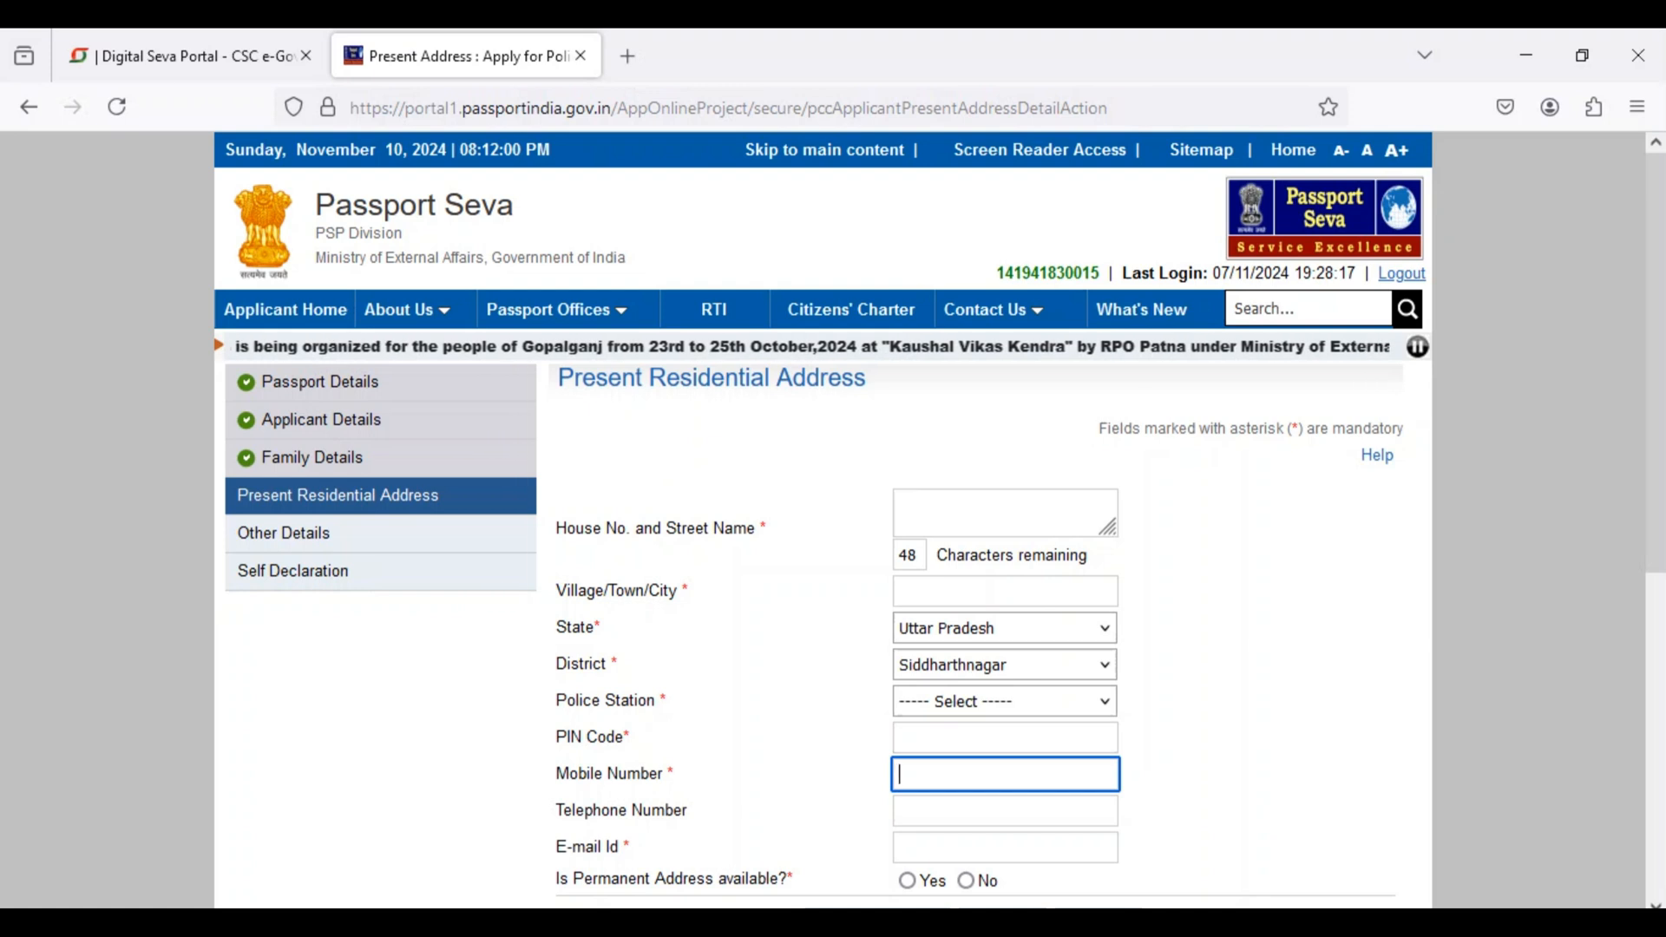
click(1004, 848)
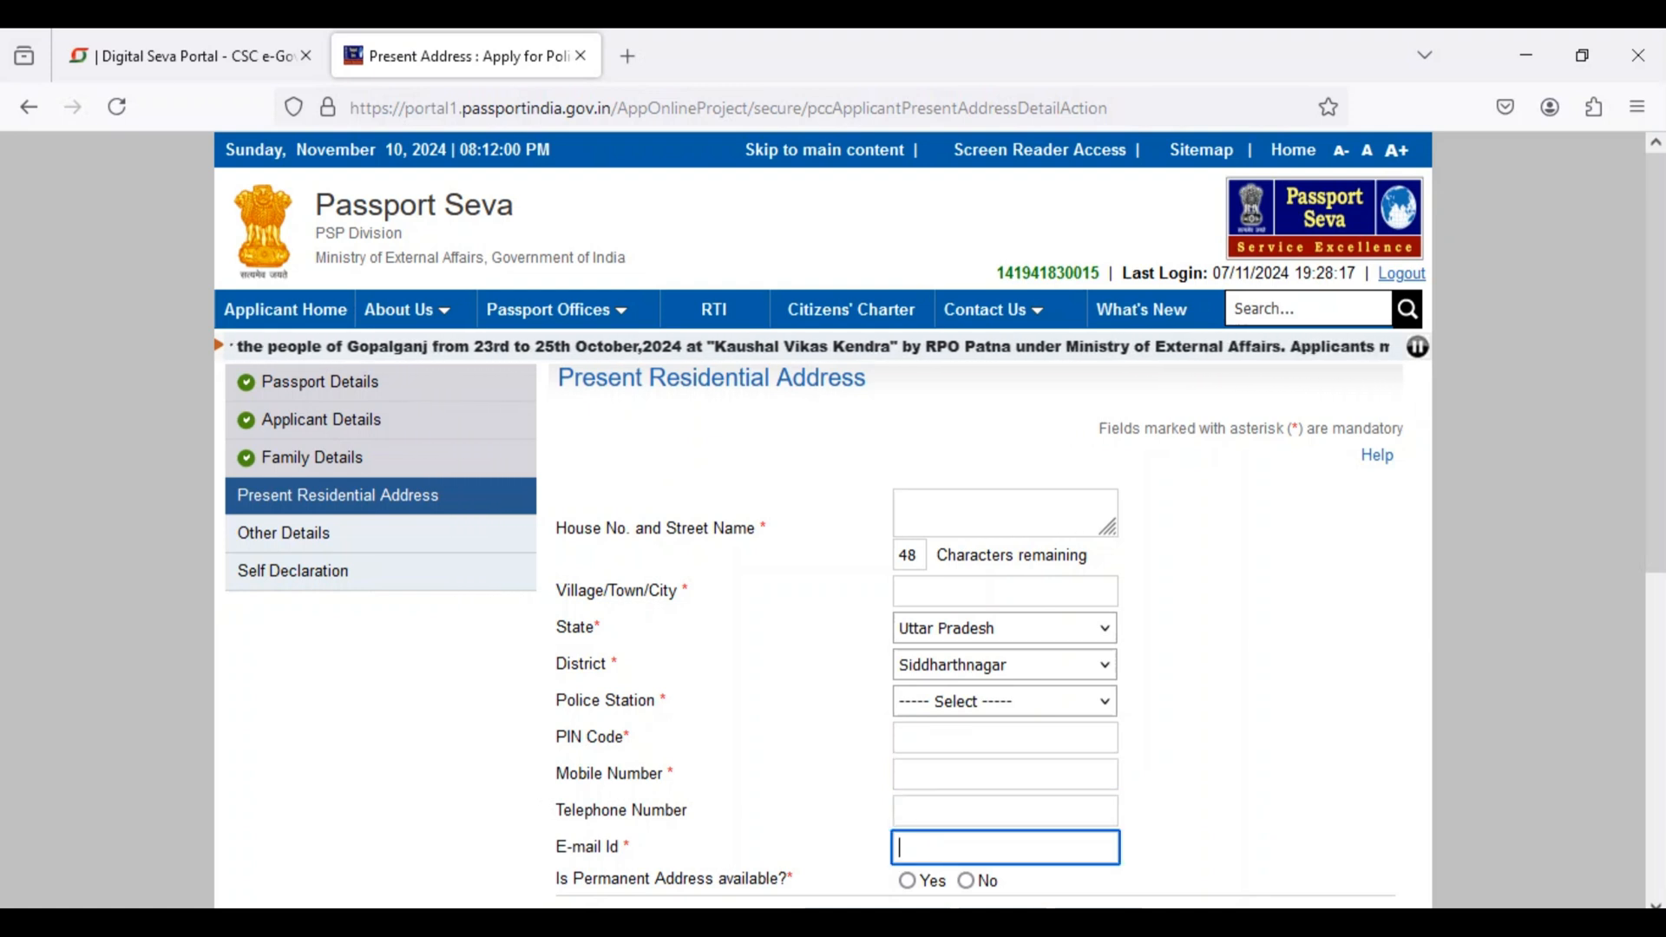
scroll(822, 521, down, 3)
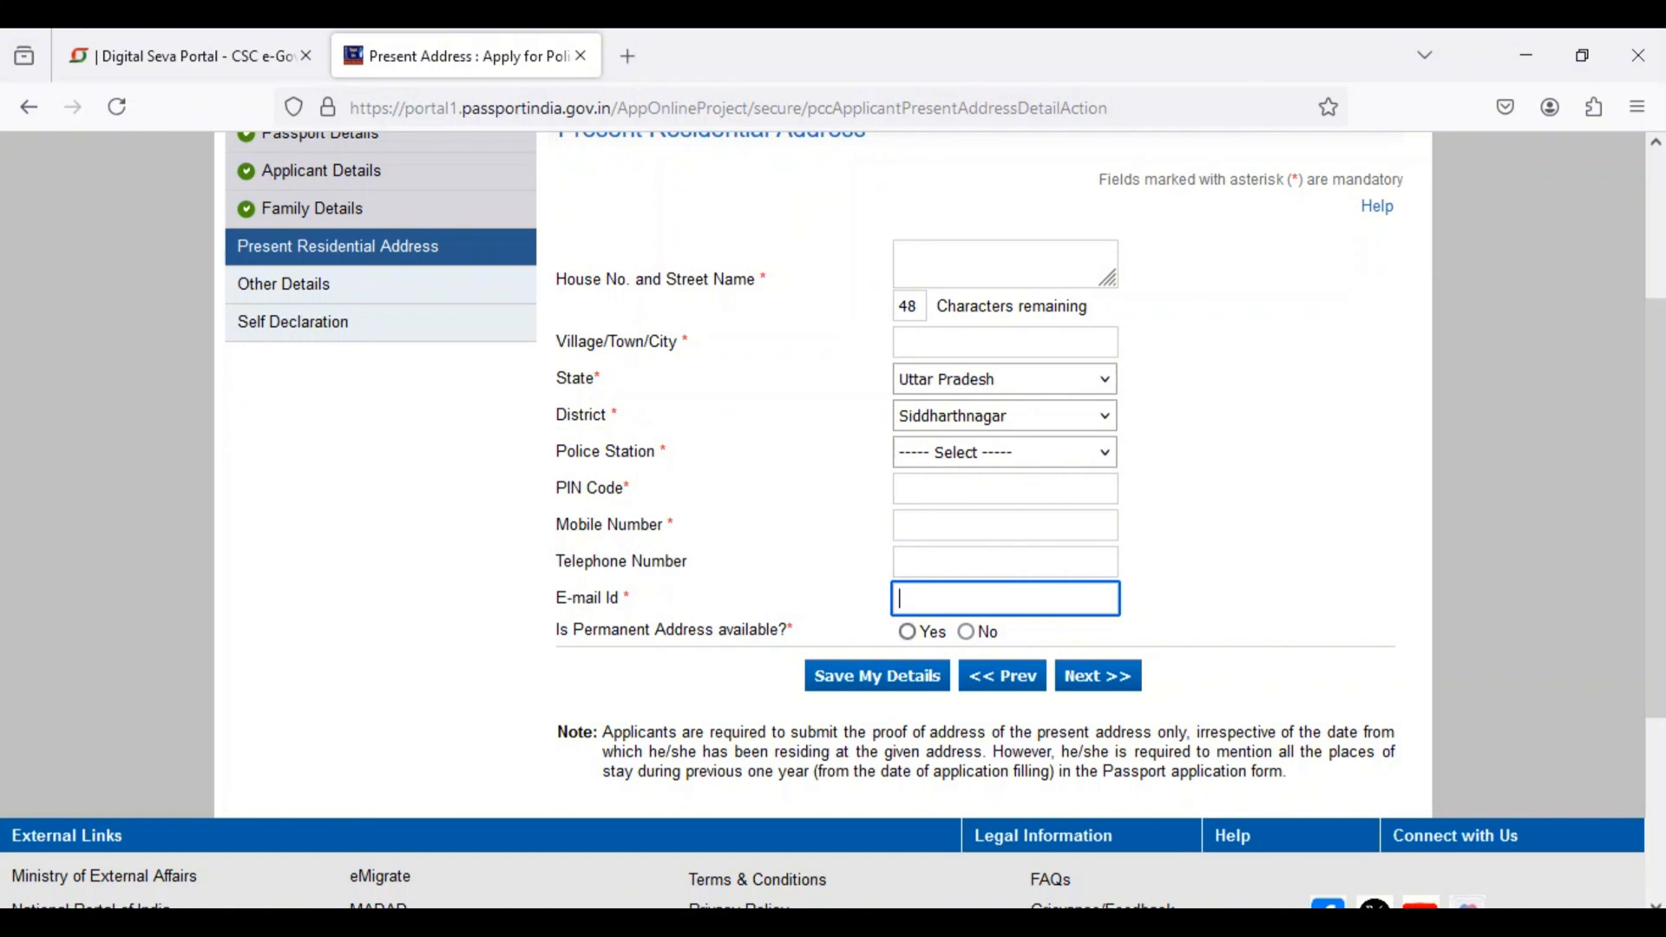
click(907, 633)
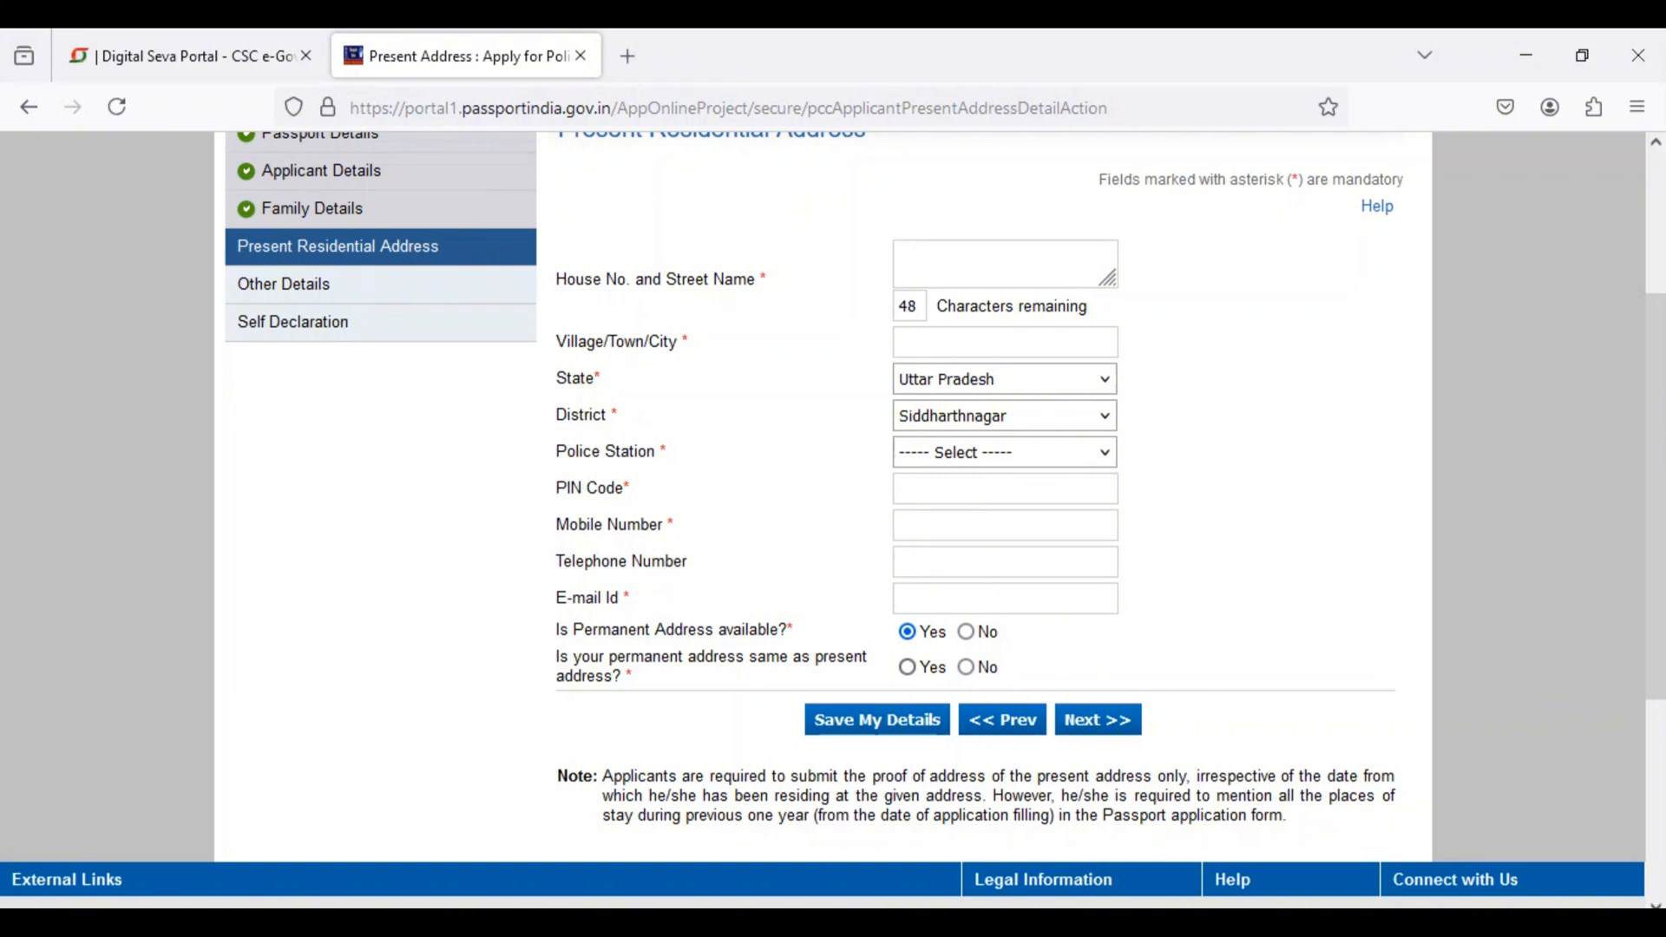
Step: Mark the permanent address as same as the present one, and answer No to all five criminal-proceedings and conviction questions, continuing to the declaration
click(907, 667)
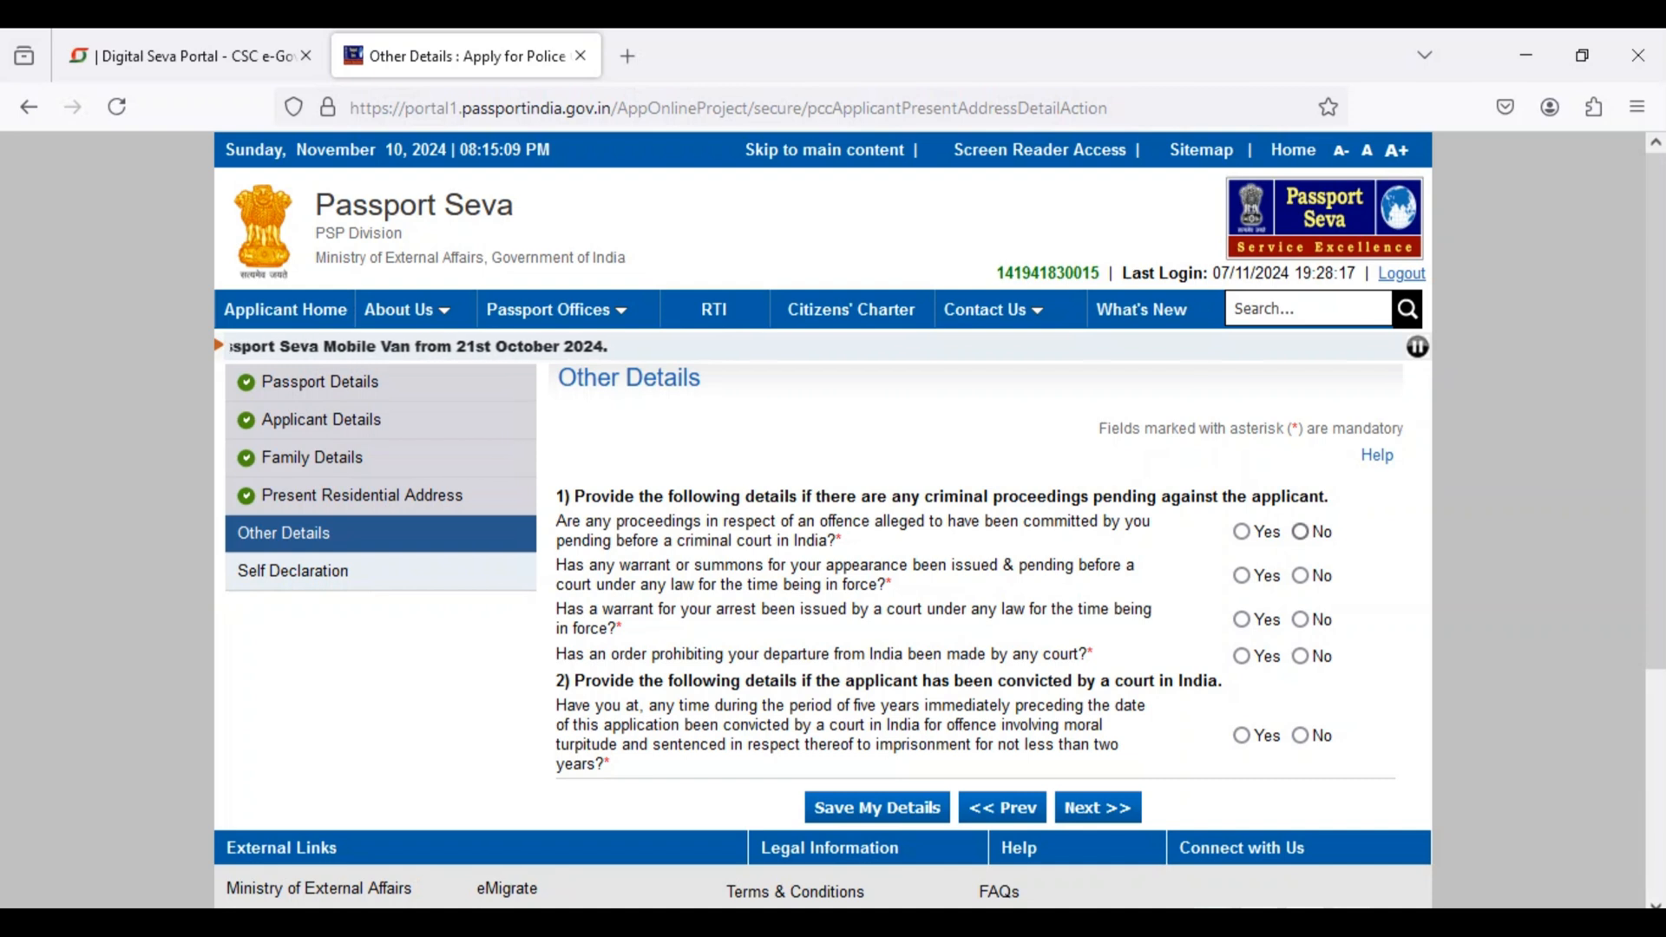
click(1300, 532)
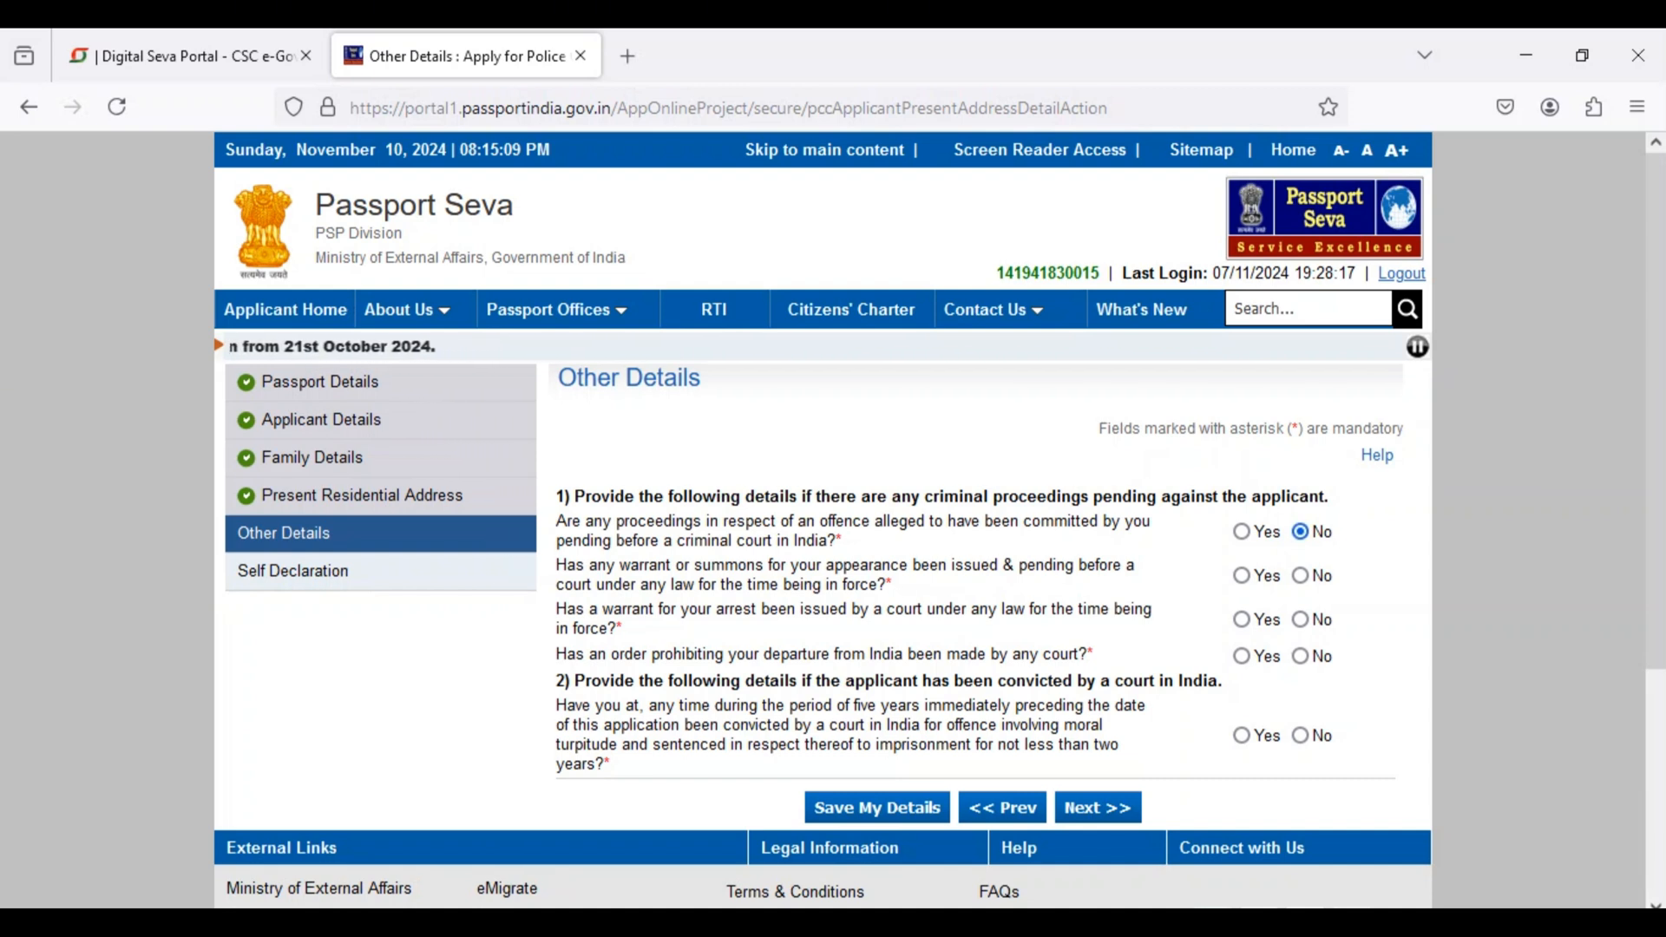
click(1300, 576)
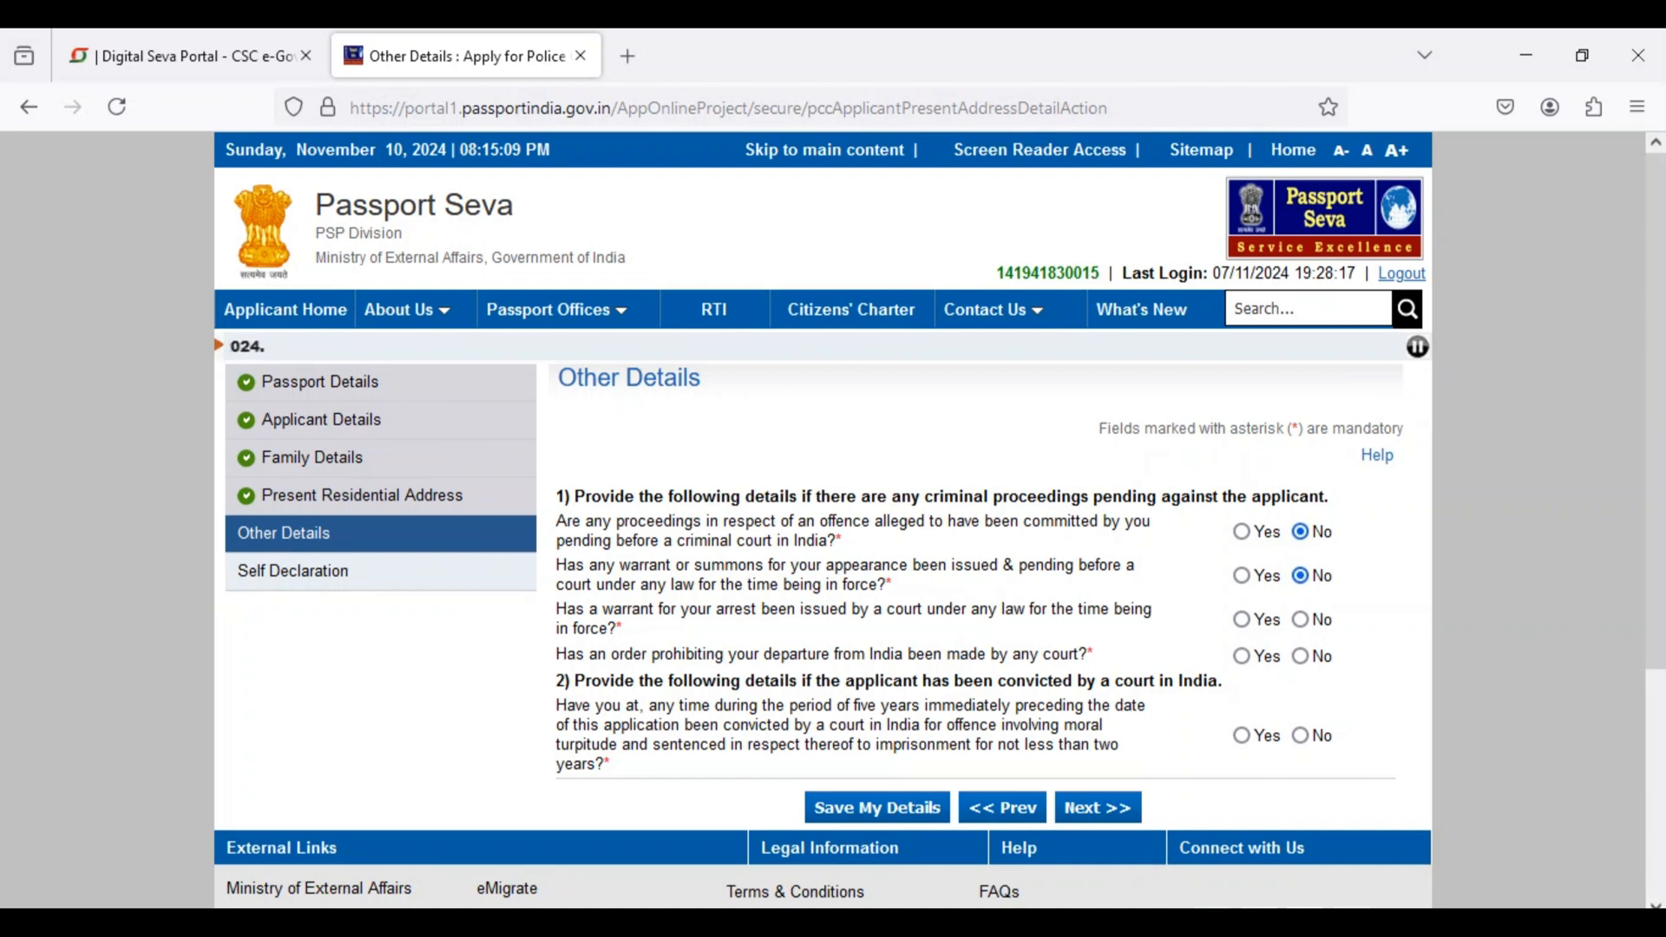
click(1300, 620)
click(1299, 657)
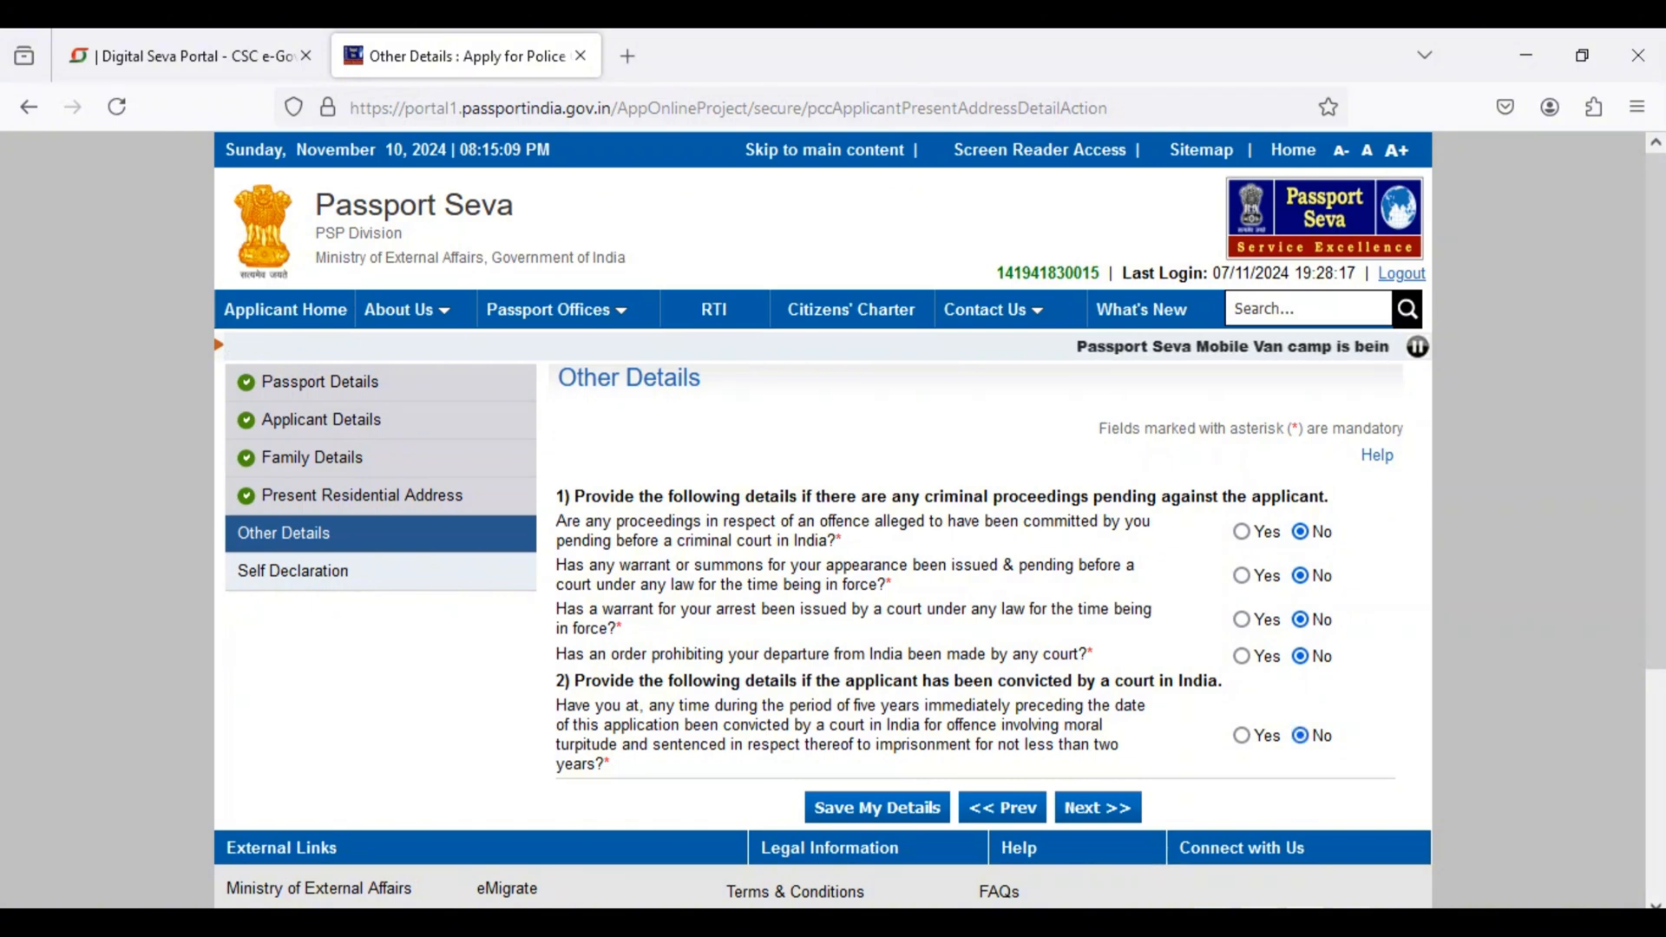
click(1097, 807)
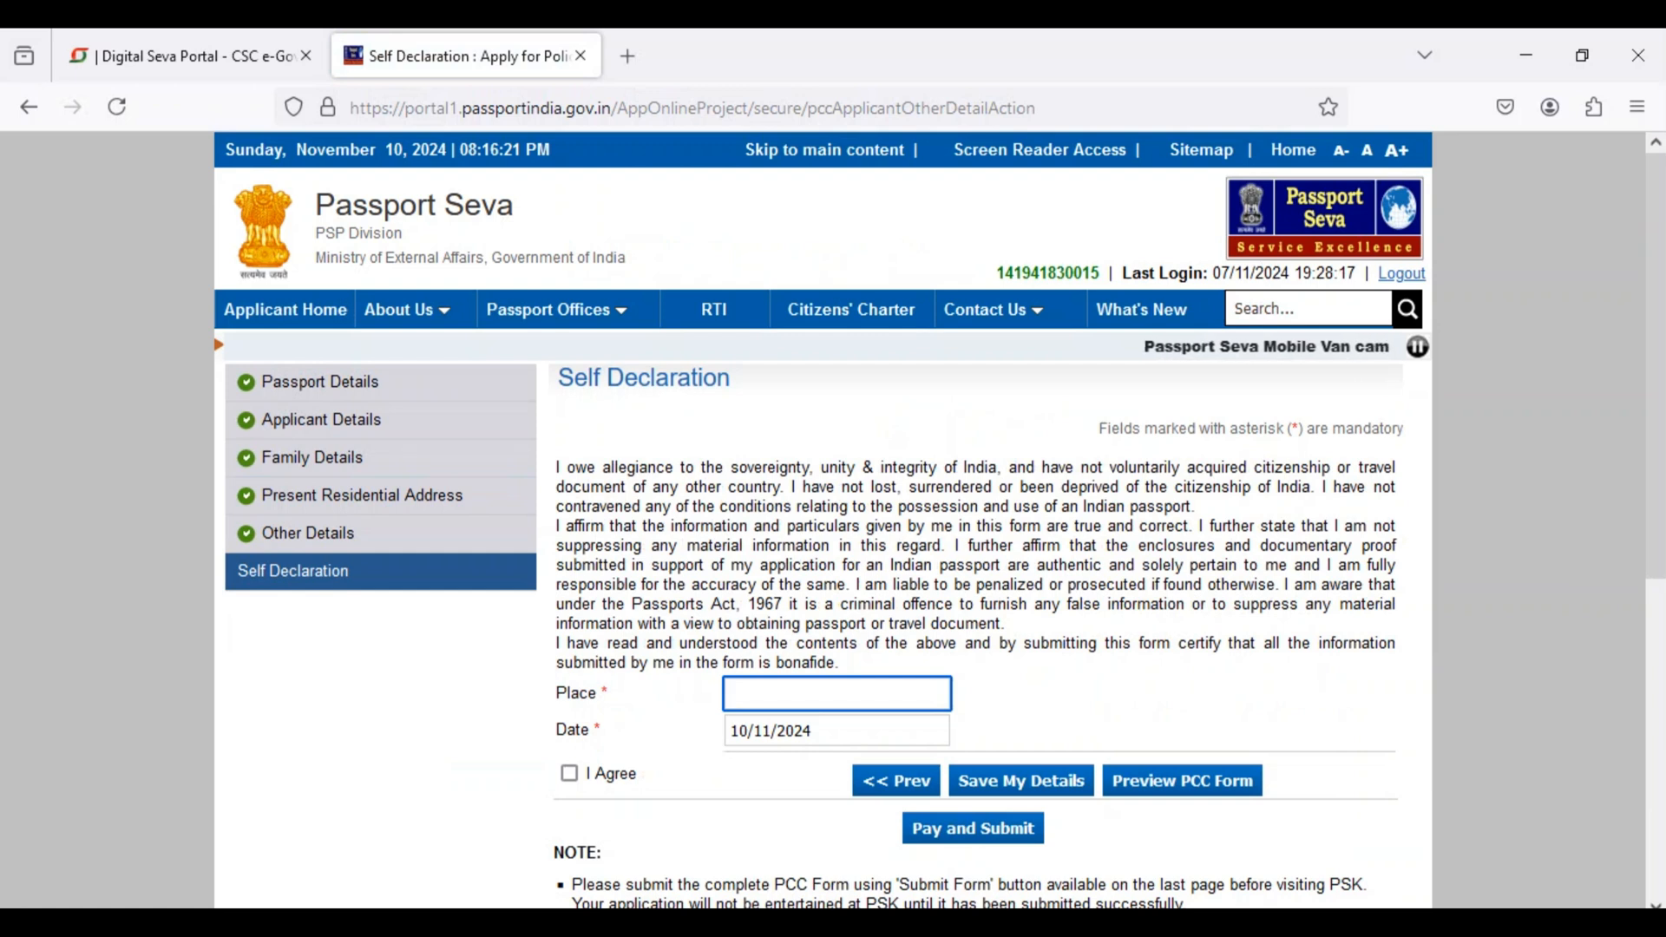
Step: Go through the Place field of the self declaration and agree to the declaration
click(836, 693)
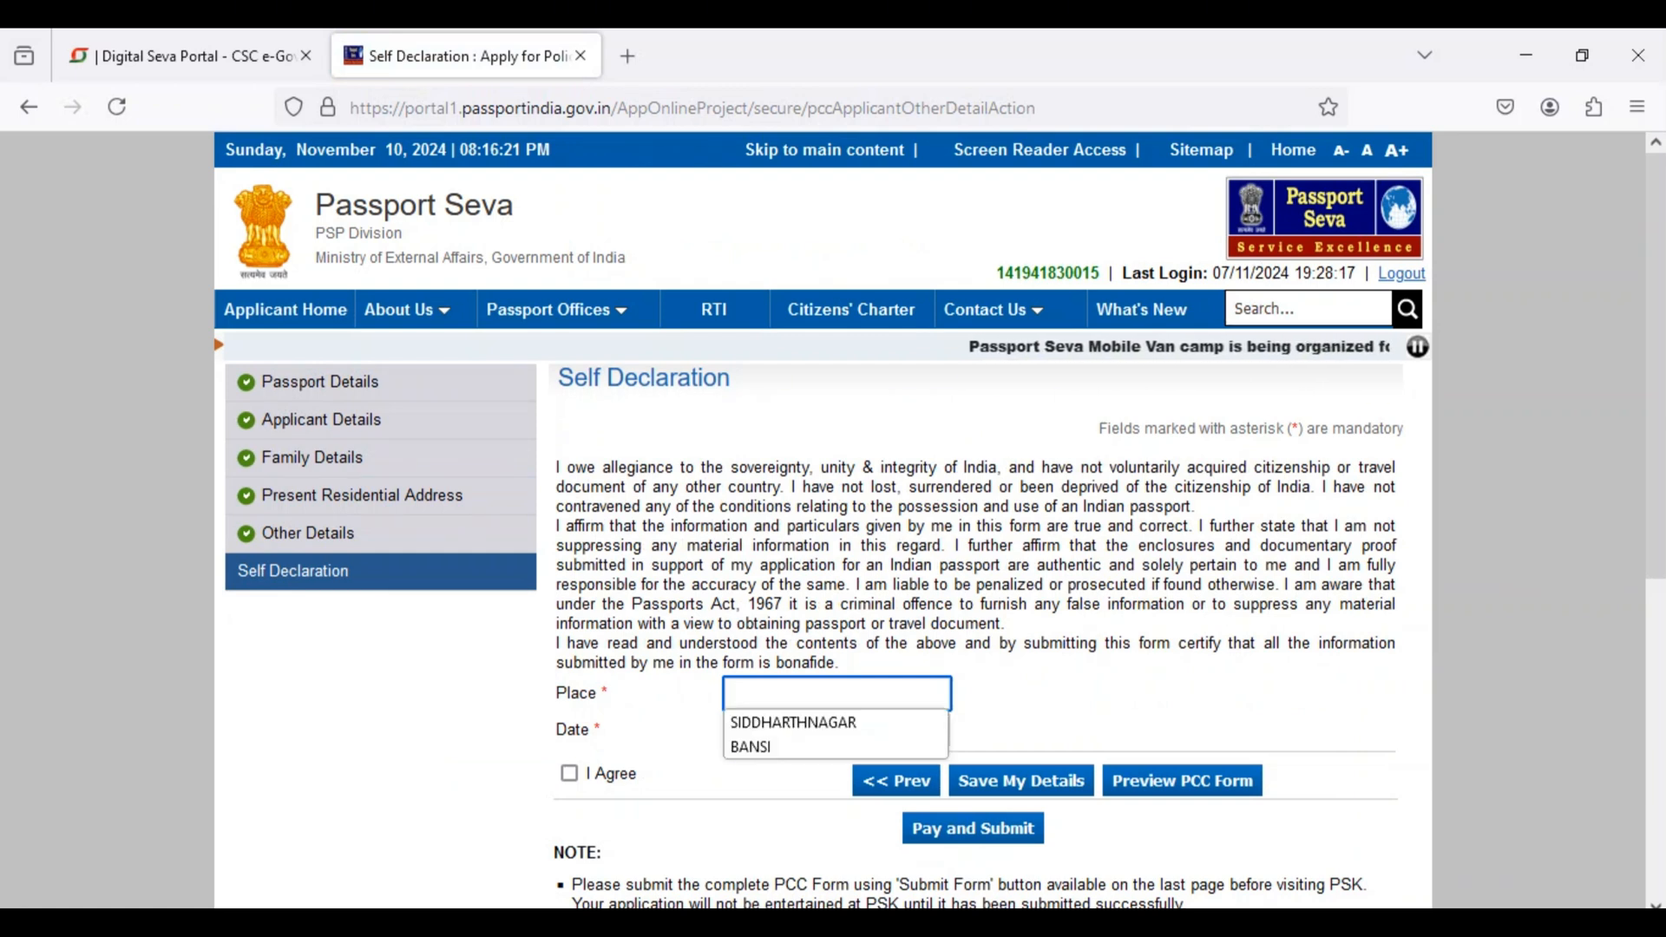
click(1076, 722)
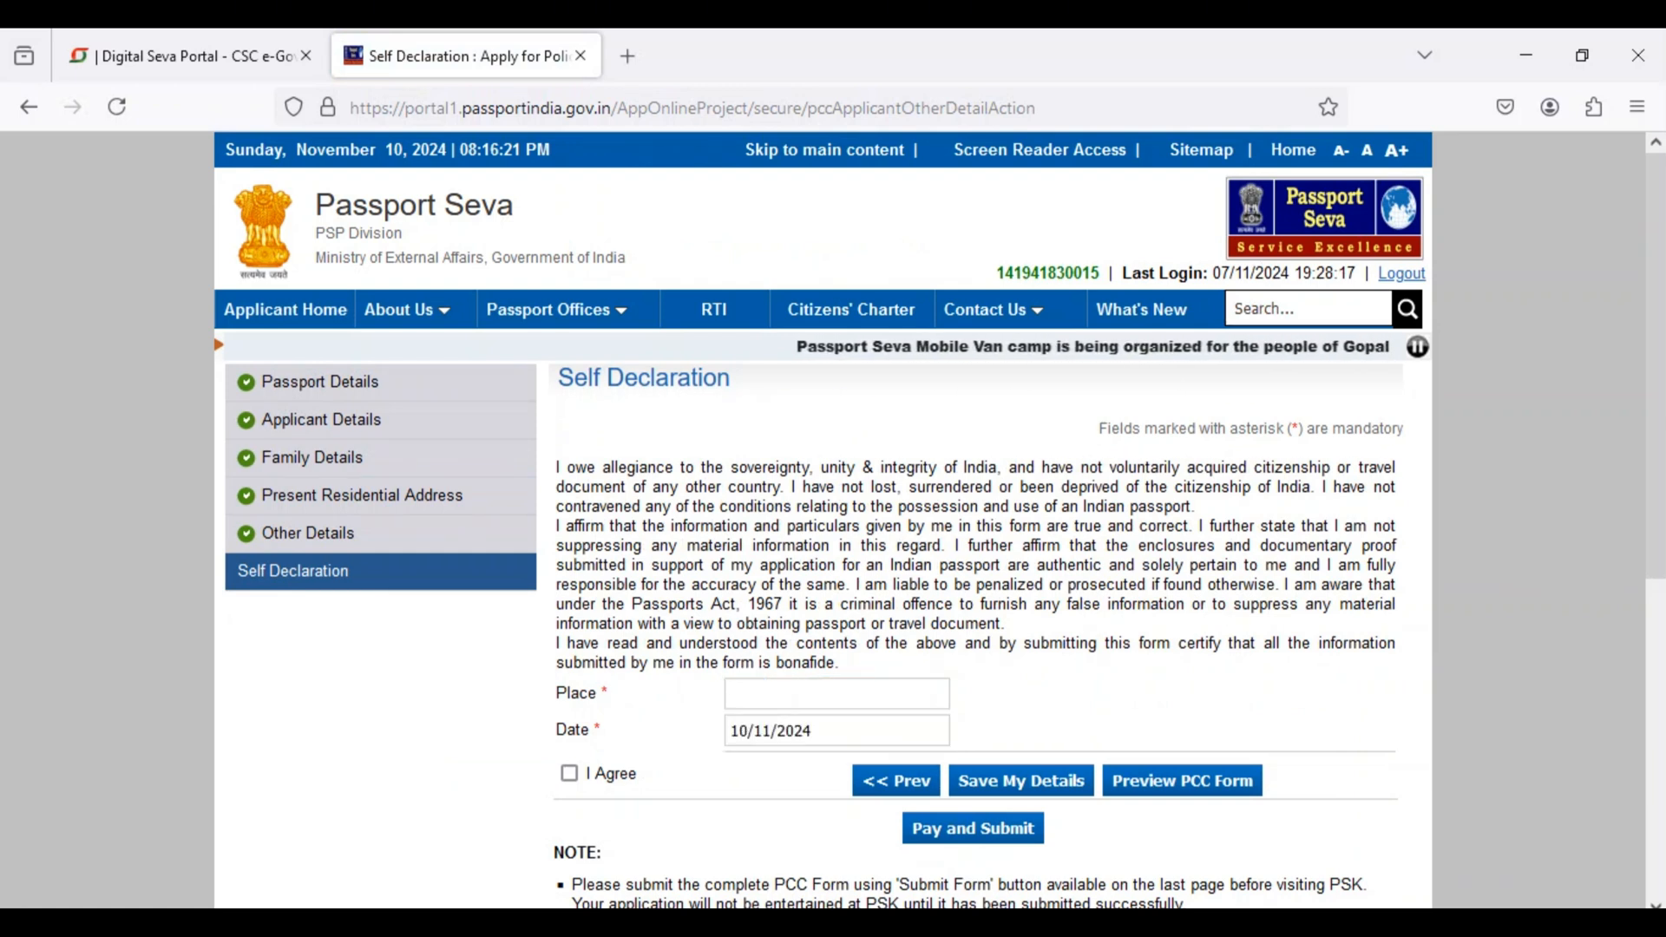
click(569, 773)
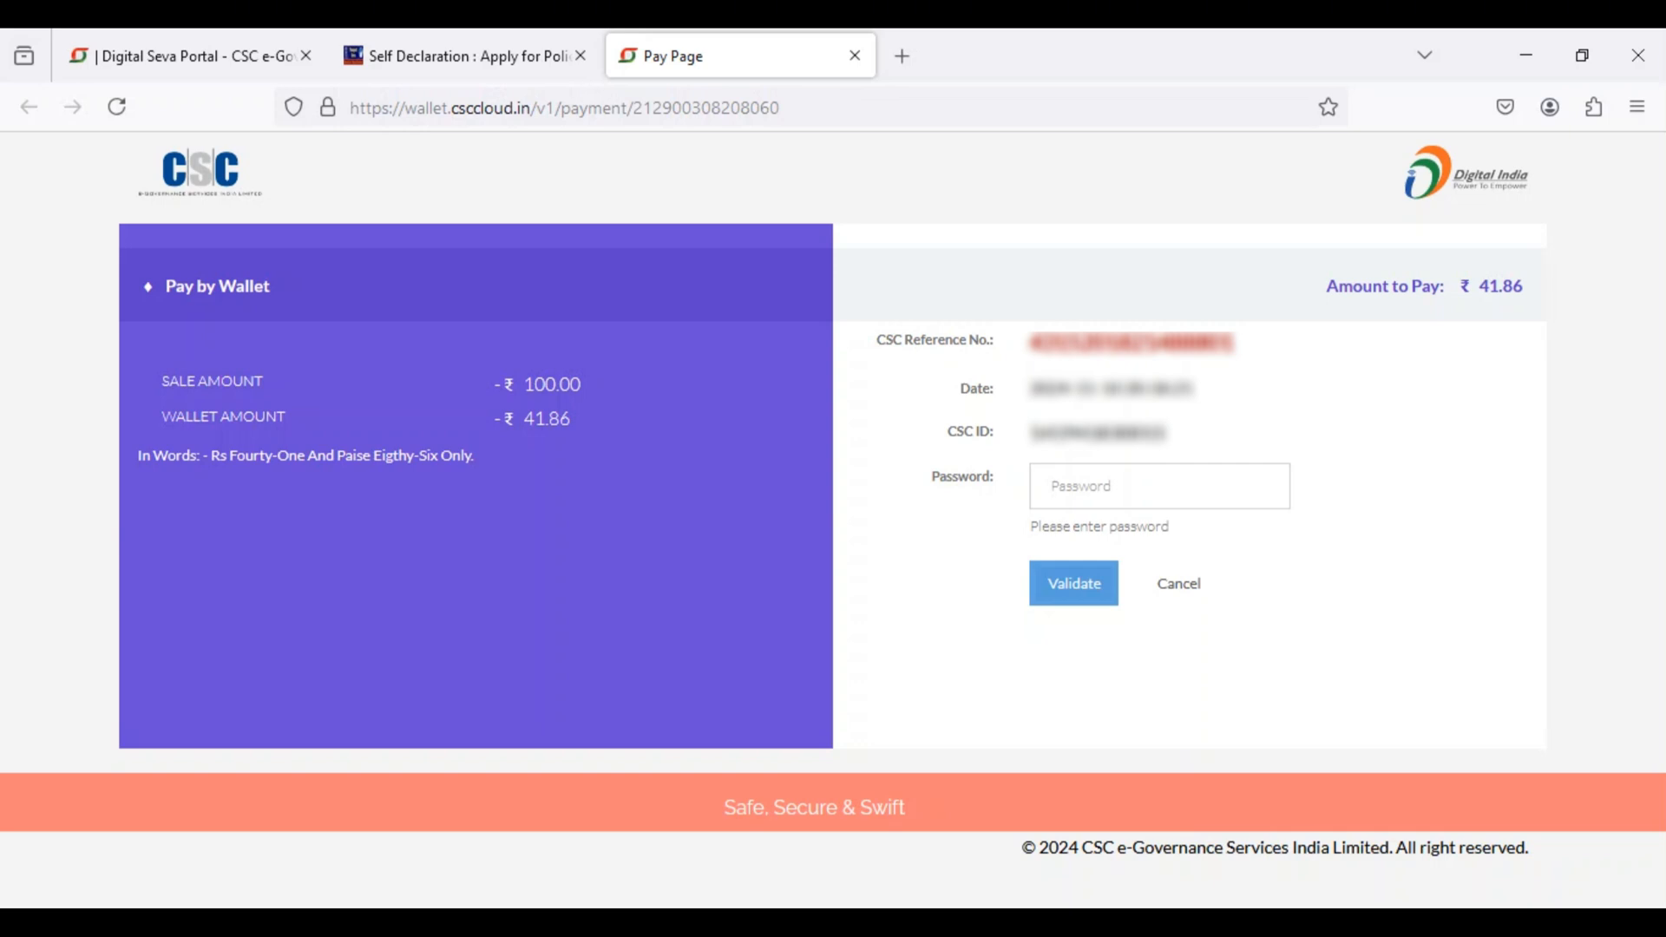
Step: Check the amount to pay, then enter the wallet password and validate the CSC wallet payment
drag(1462, 286, 1325, 287)
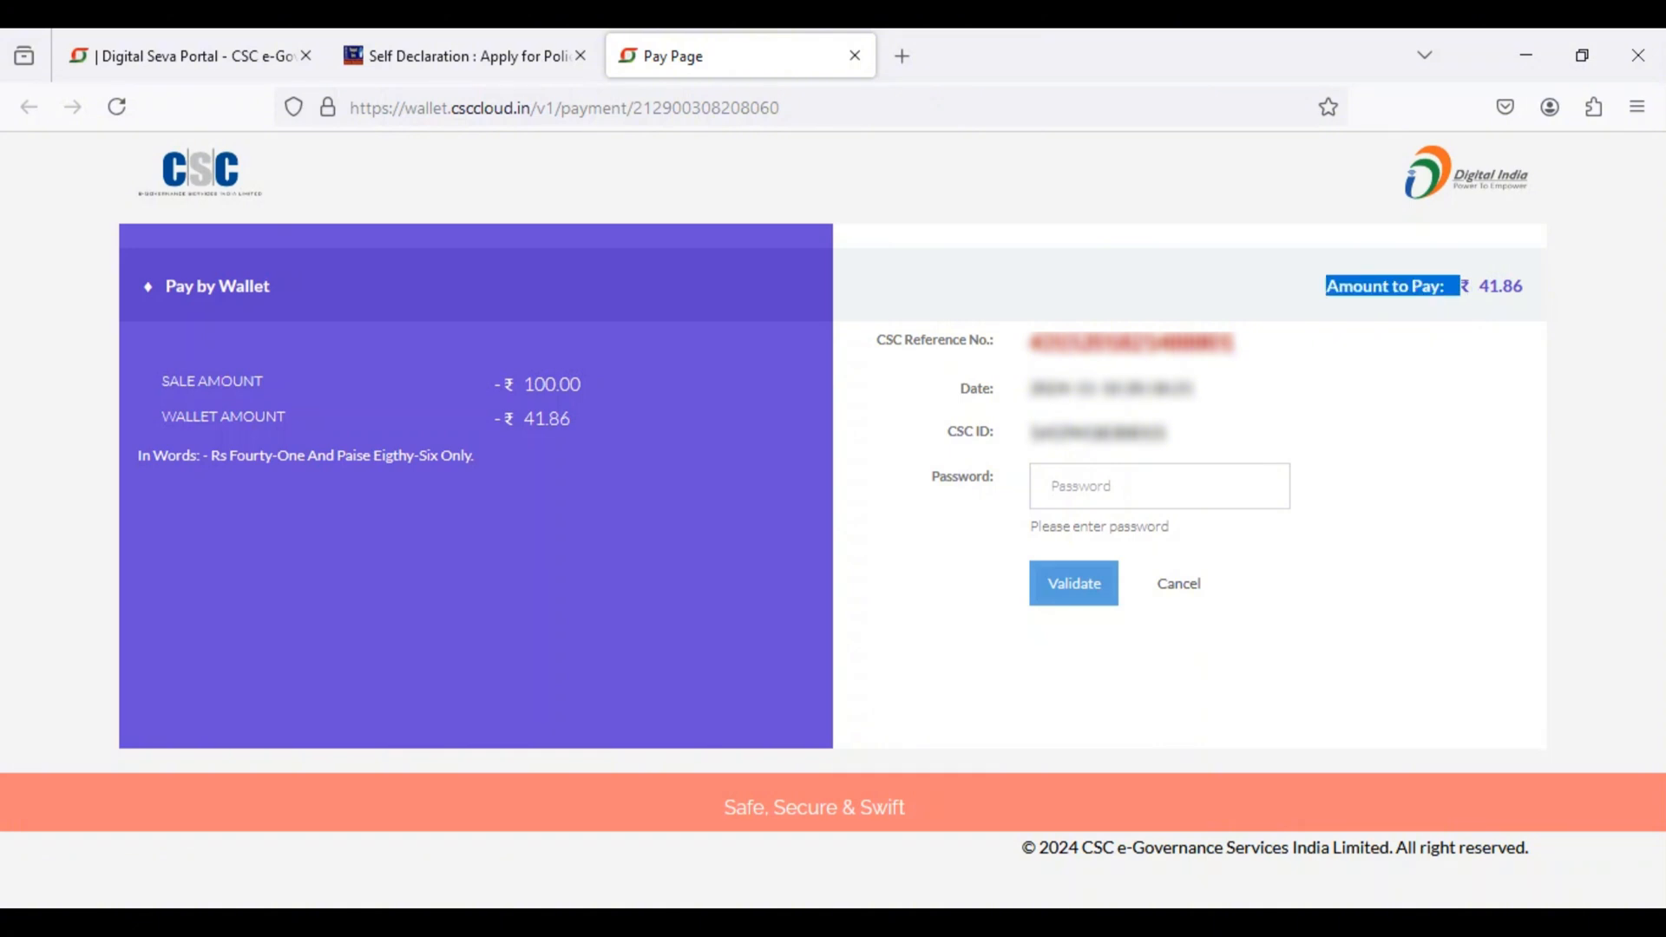
click(1159, 486)
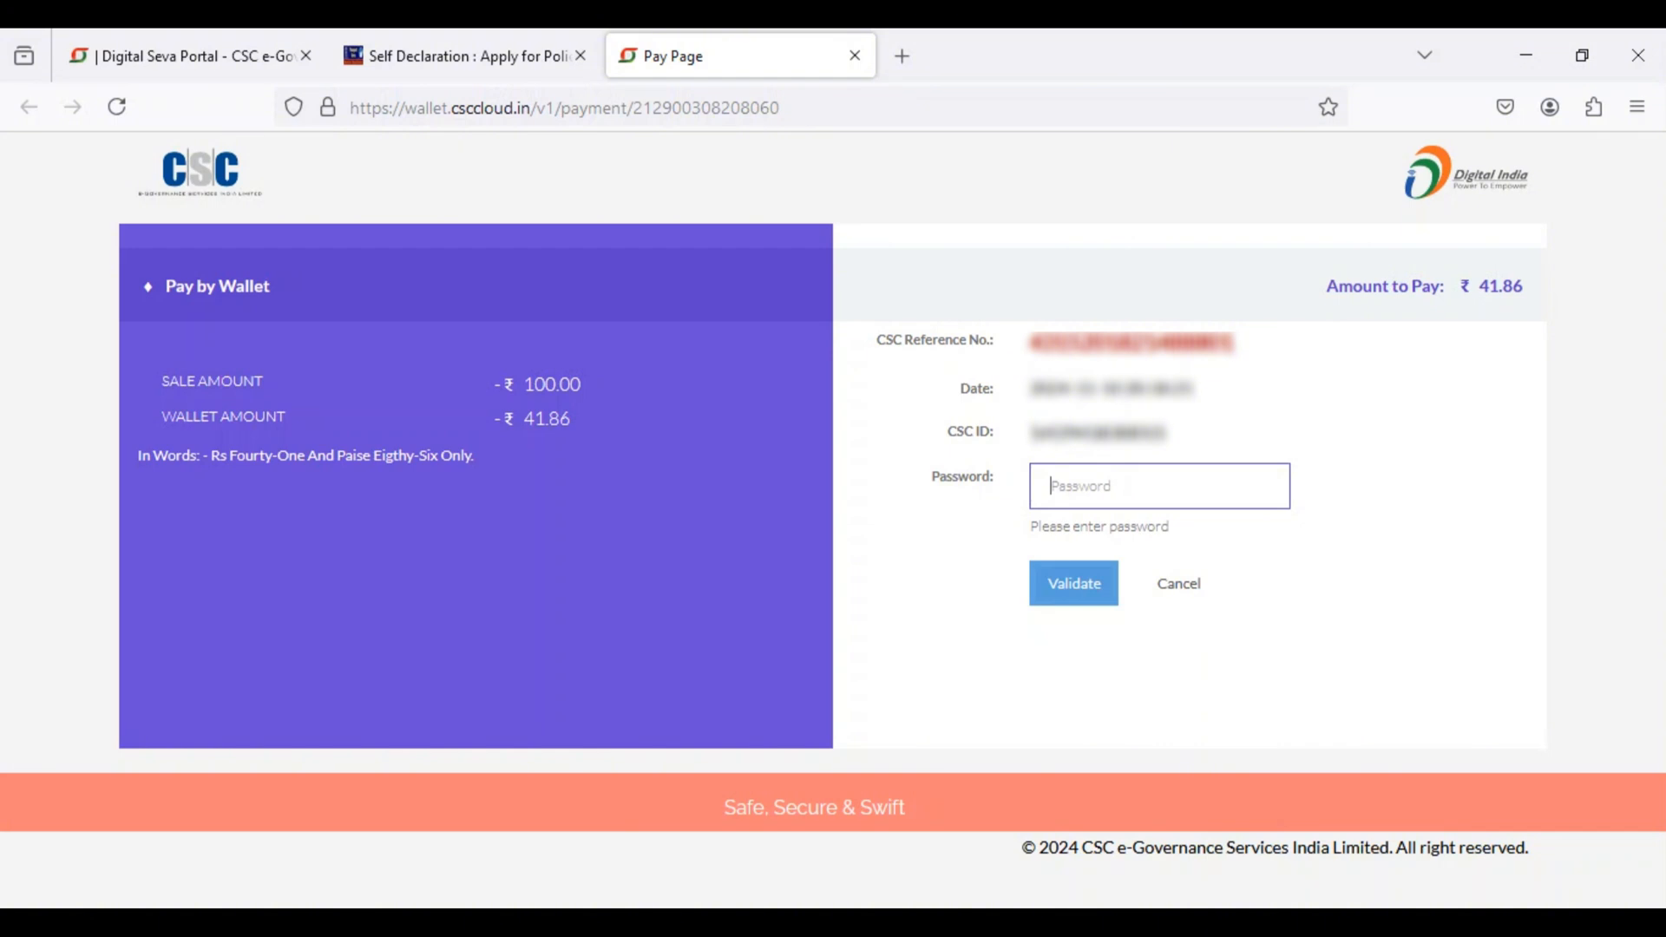
text(*)
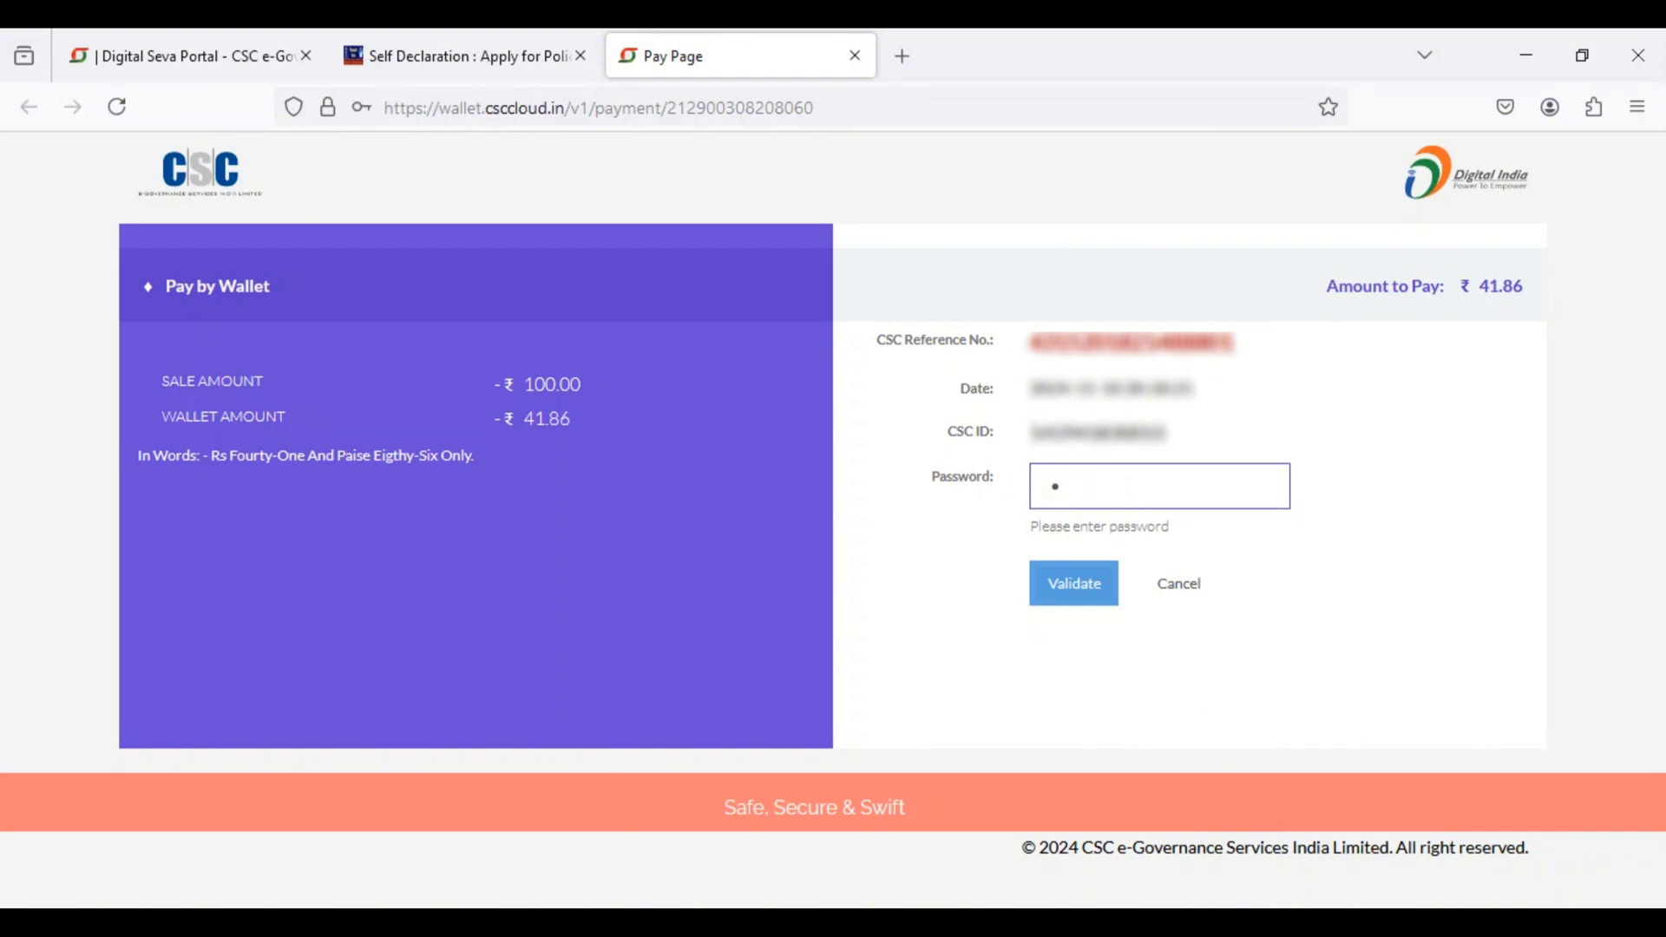
text(*)
key(Return)
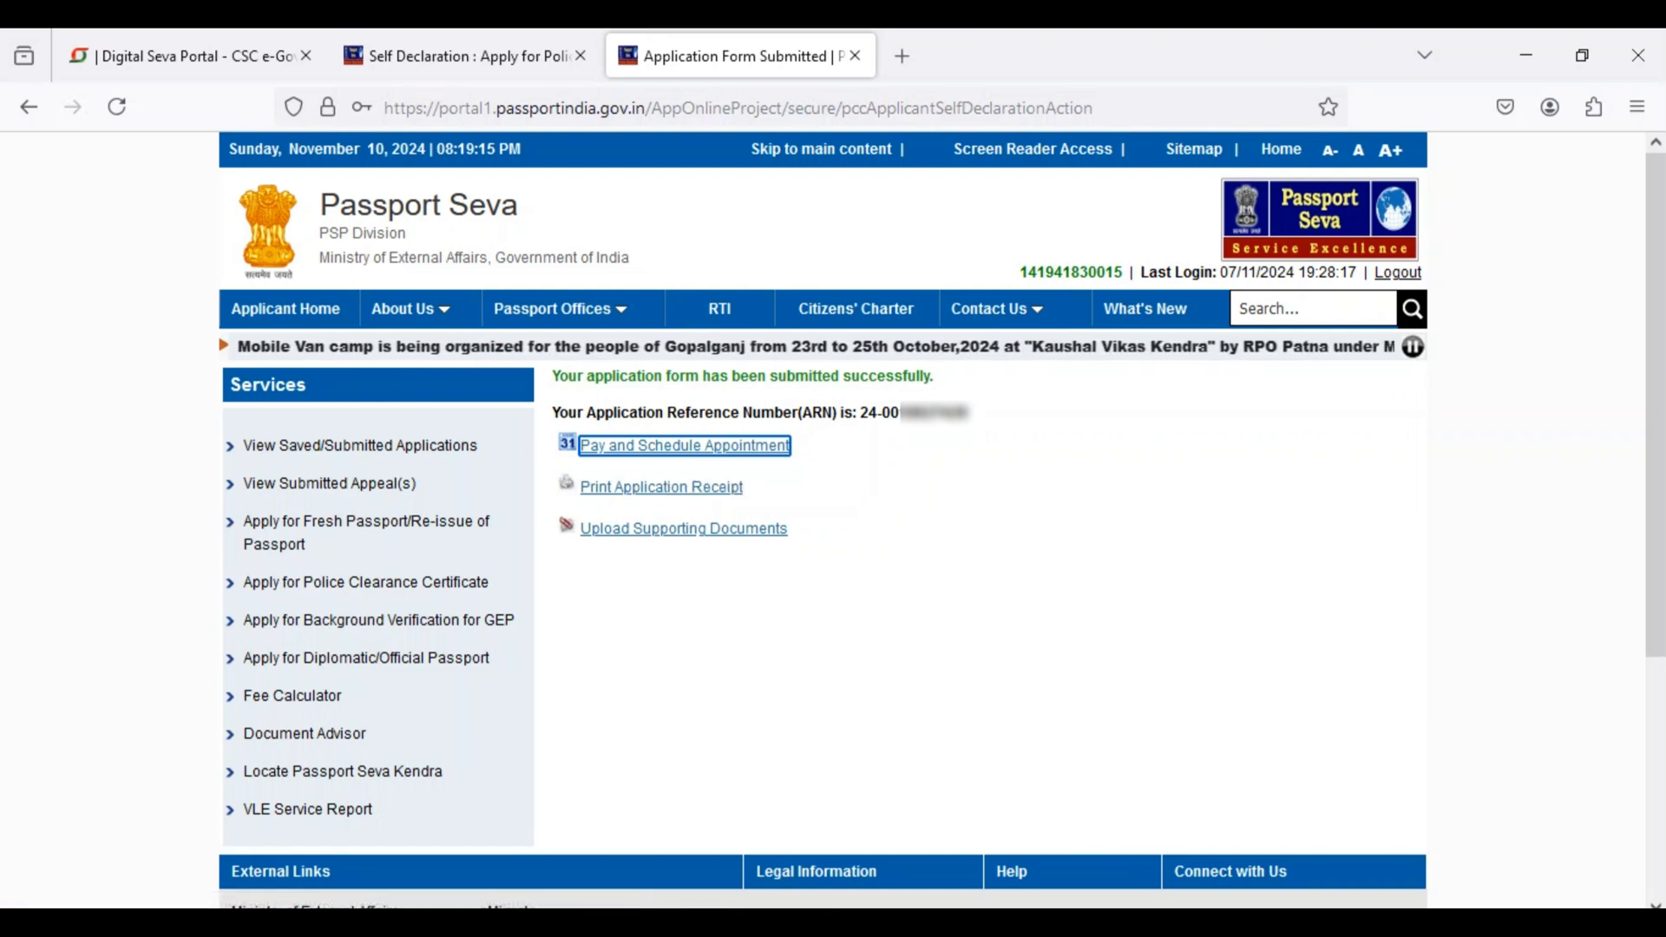
Step: Start paying and scheduling the appointment, choosing State Bank MOPS online payment, and continue to the appointment location selection
drag(551, 375, 936, 376)
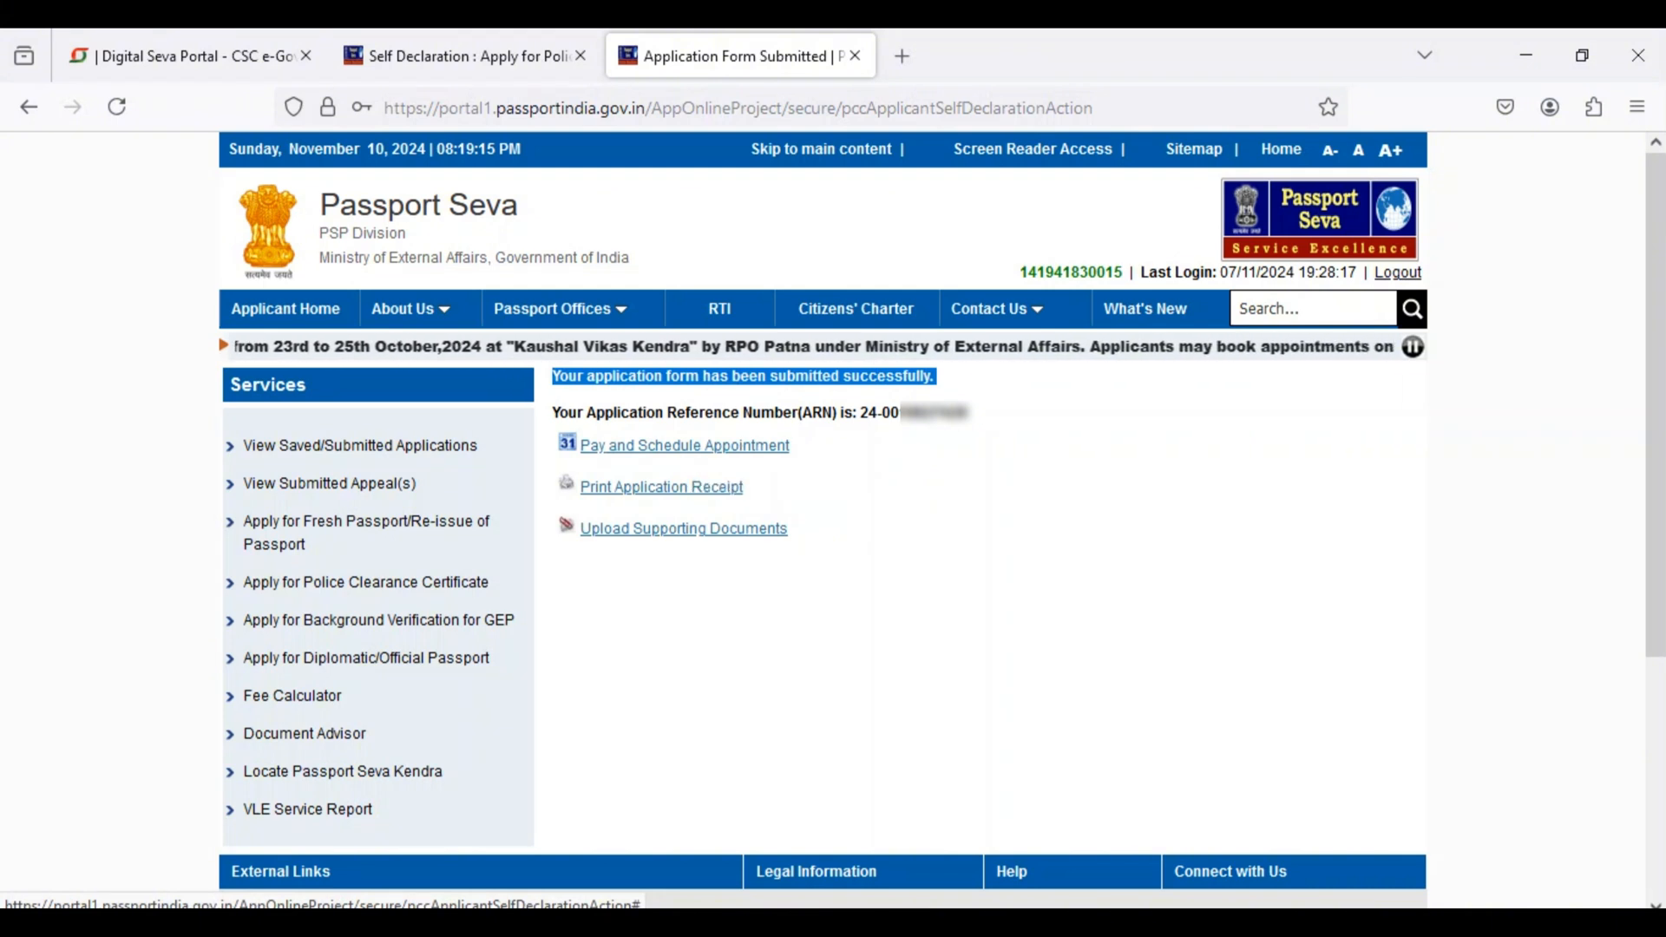
click(685, 445)
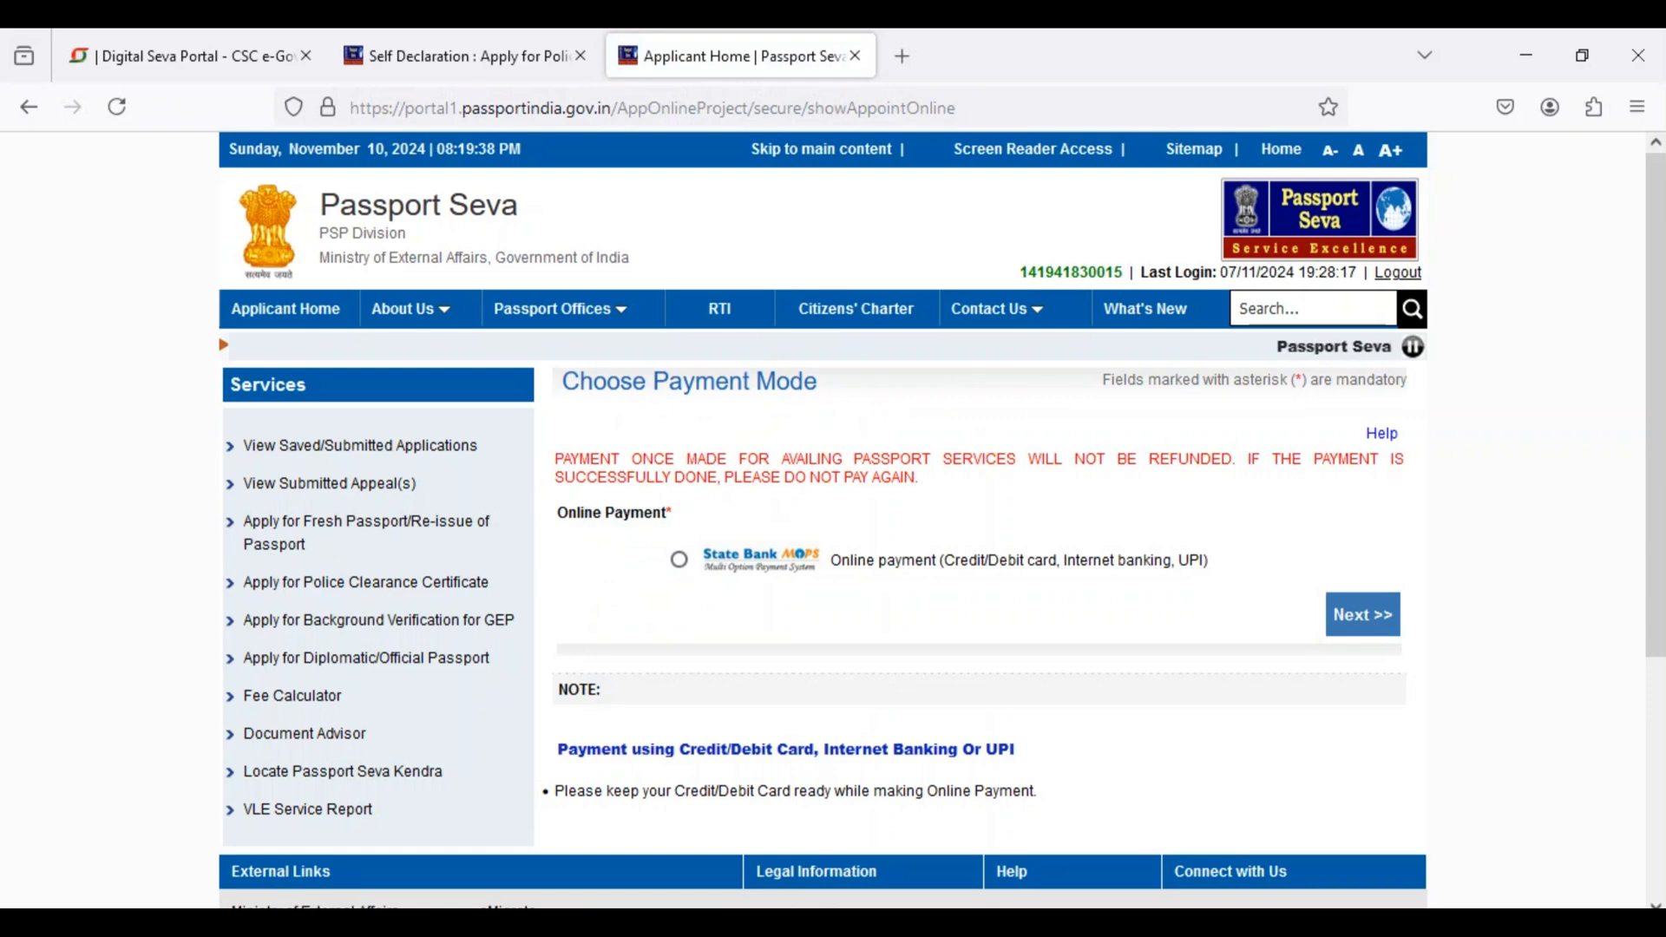
click(678, 559)
click(1362, 614)
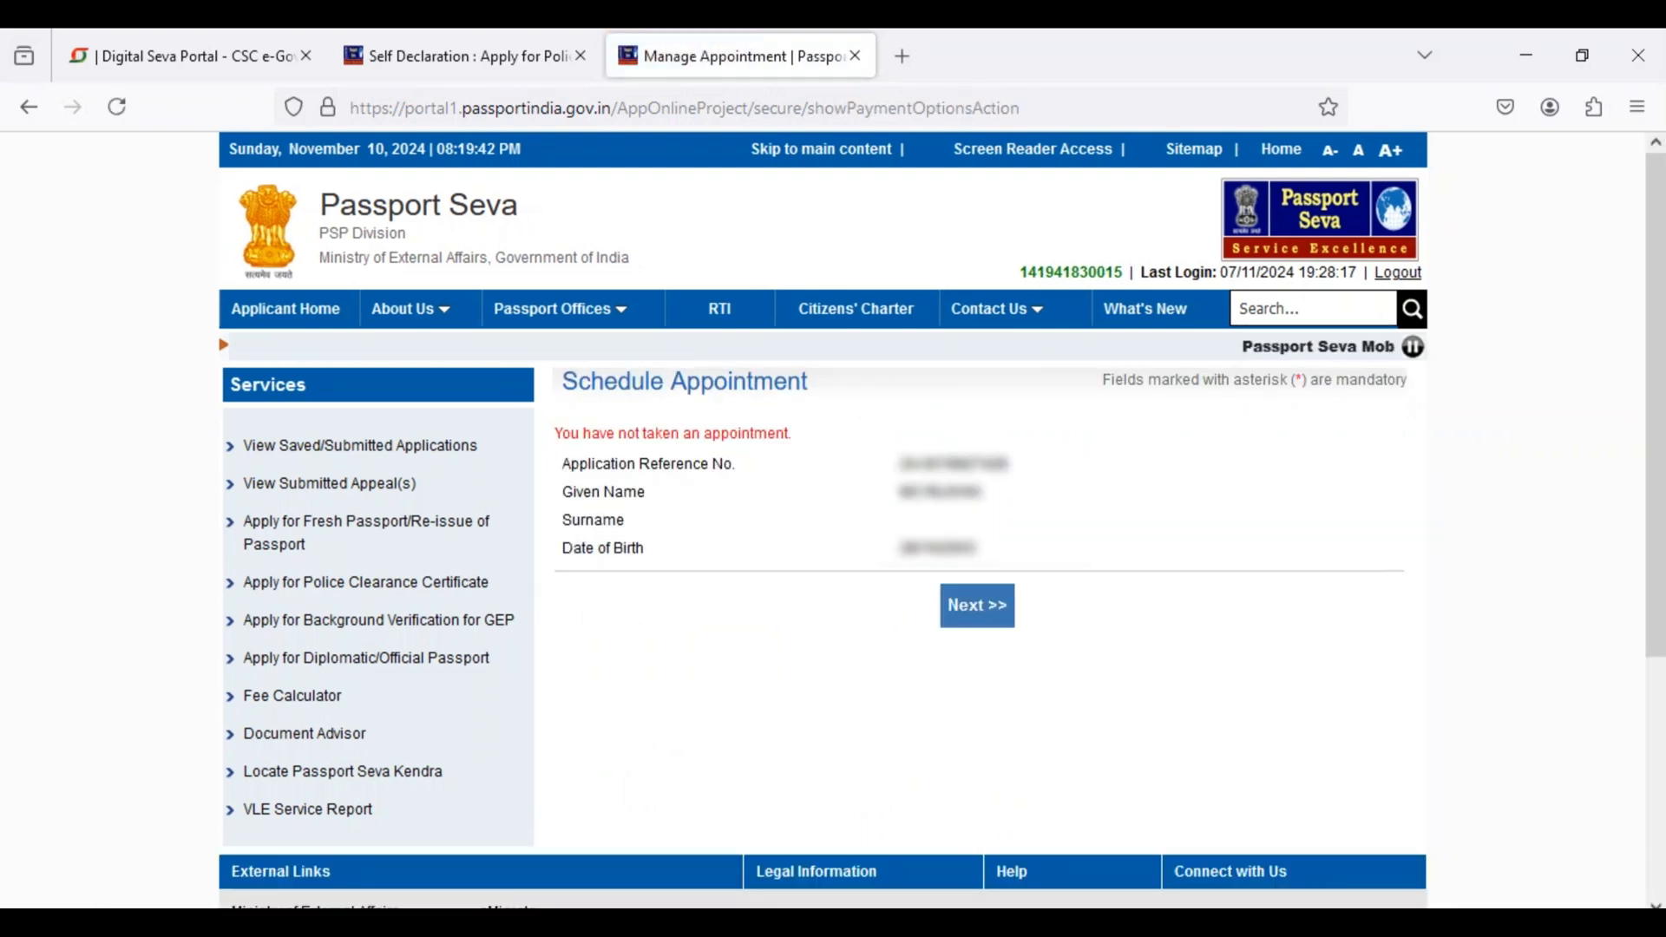
click(977, 606)
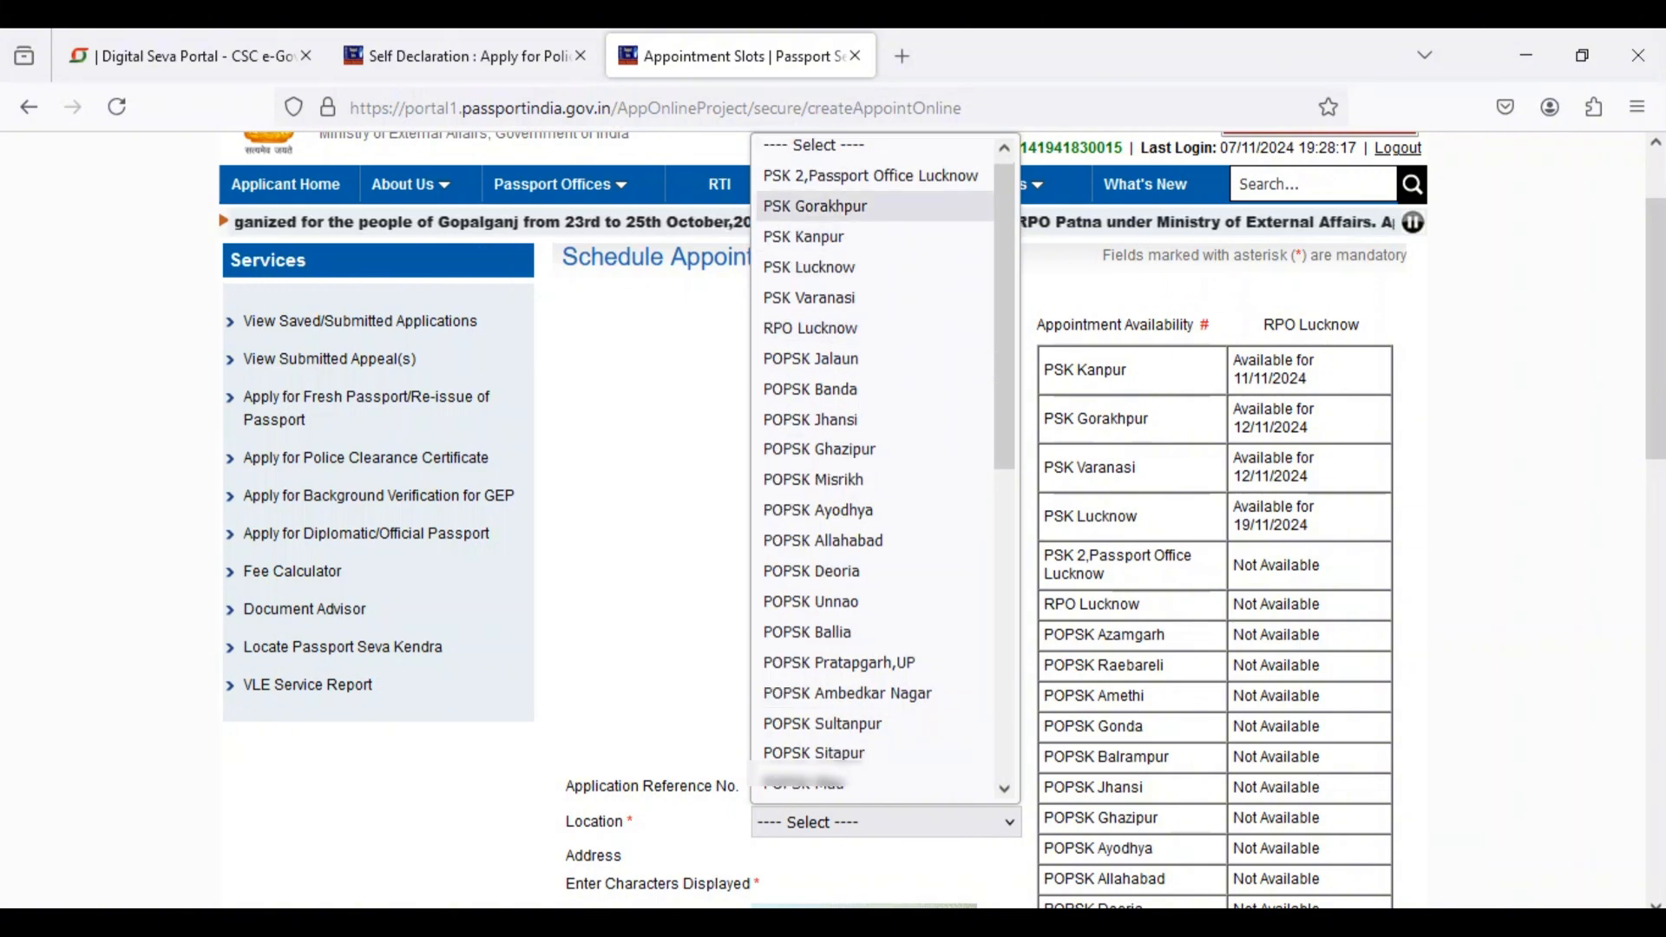
Step: Set the appointment location to PSK Gorakhpur, enter the captcha characters and submit
click(816, 204)
scroll(864, 661, down, 3)
click(863, 662)
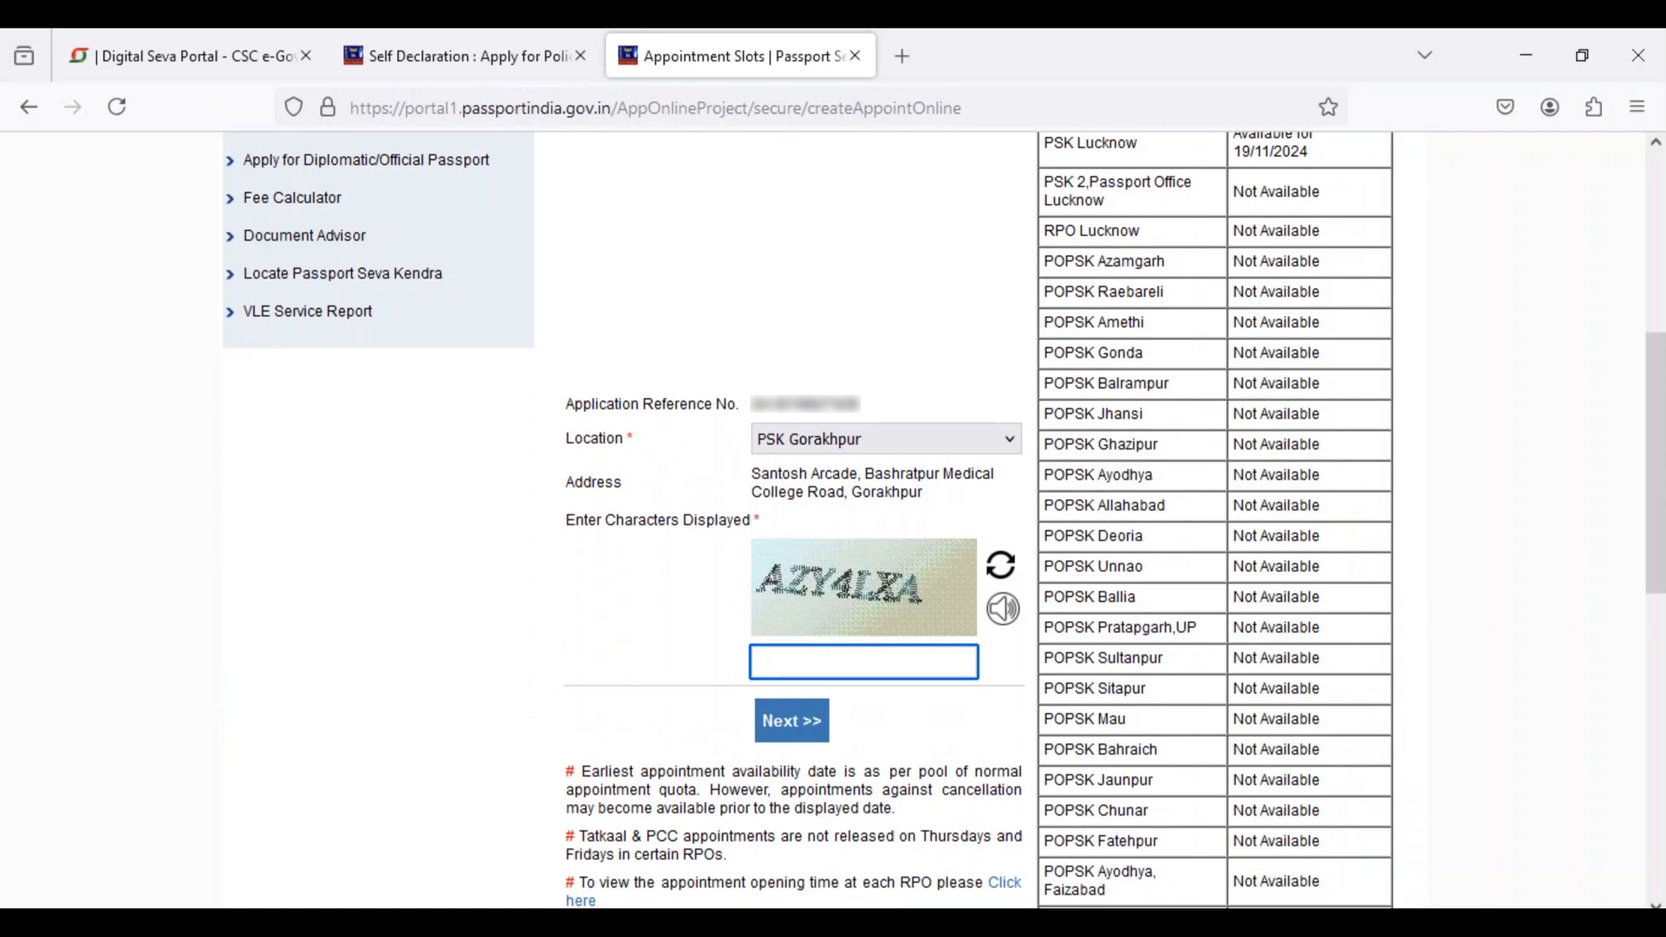
text(AZY)
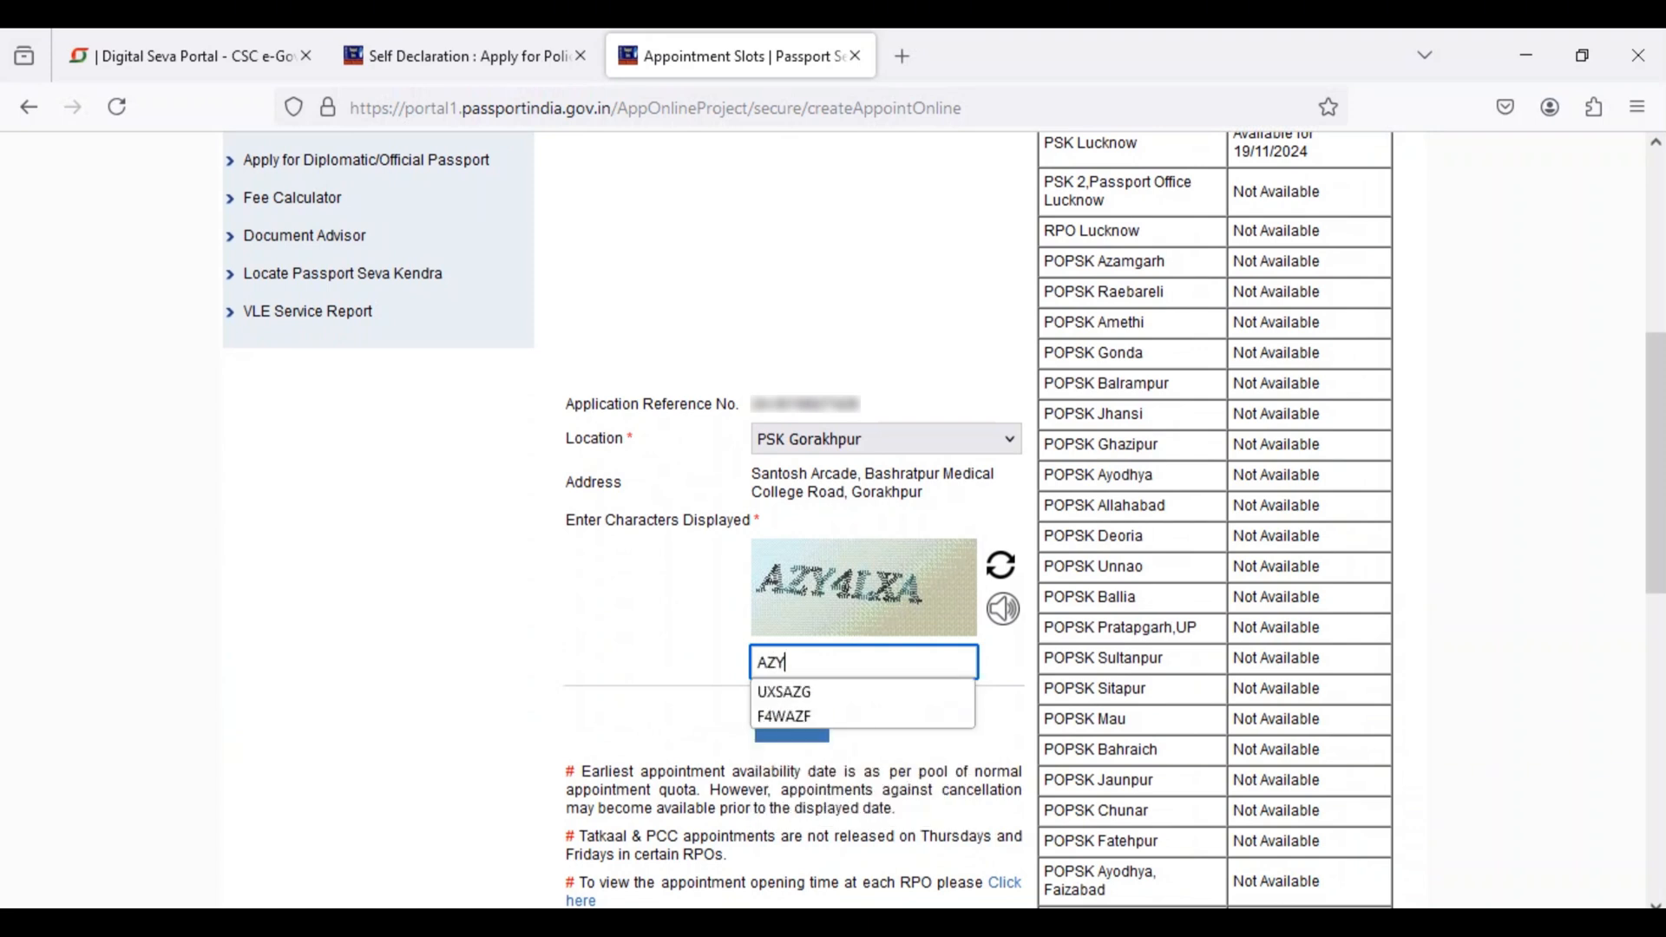
text(4)
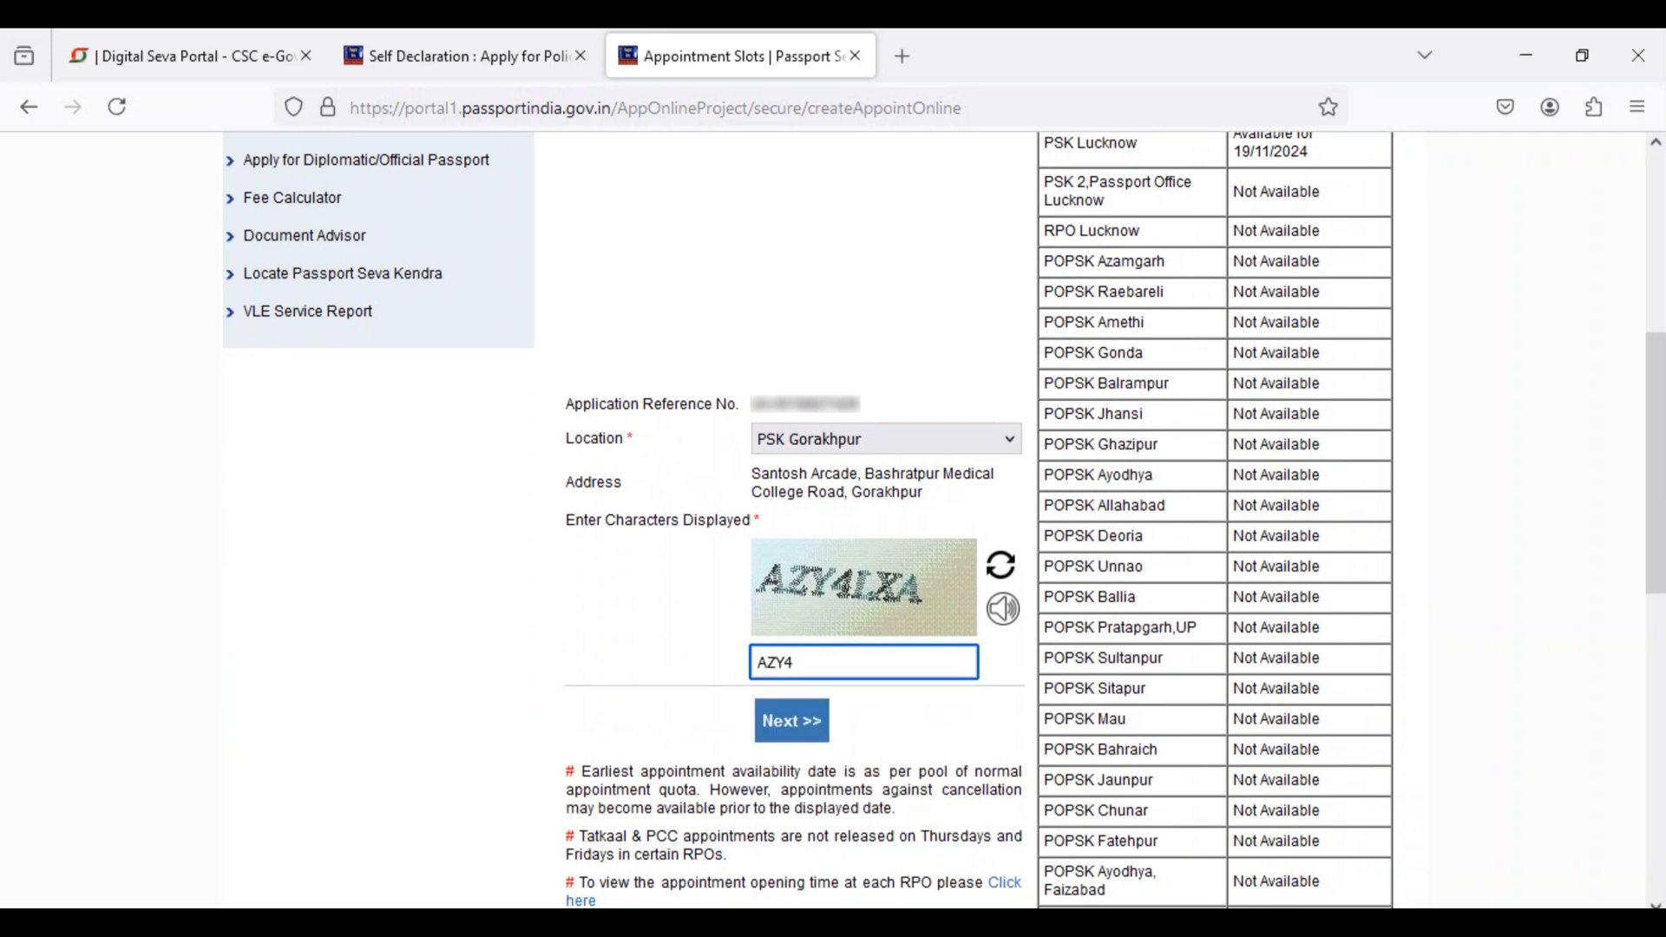
text(LXA)
key(Return)
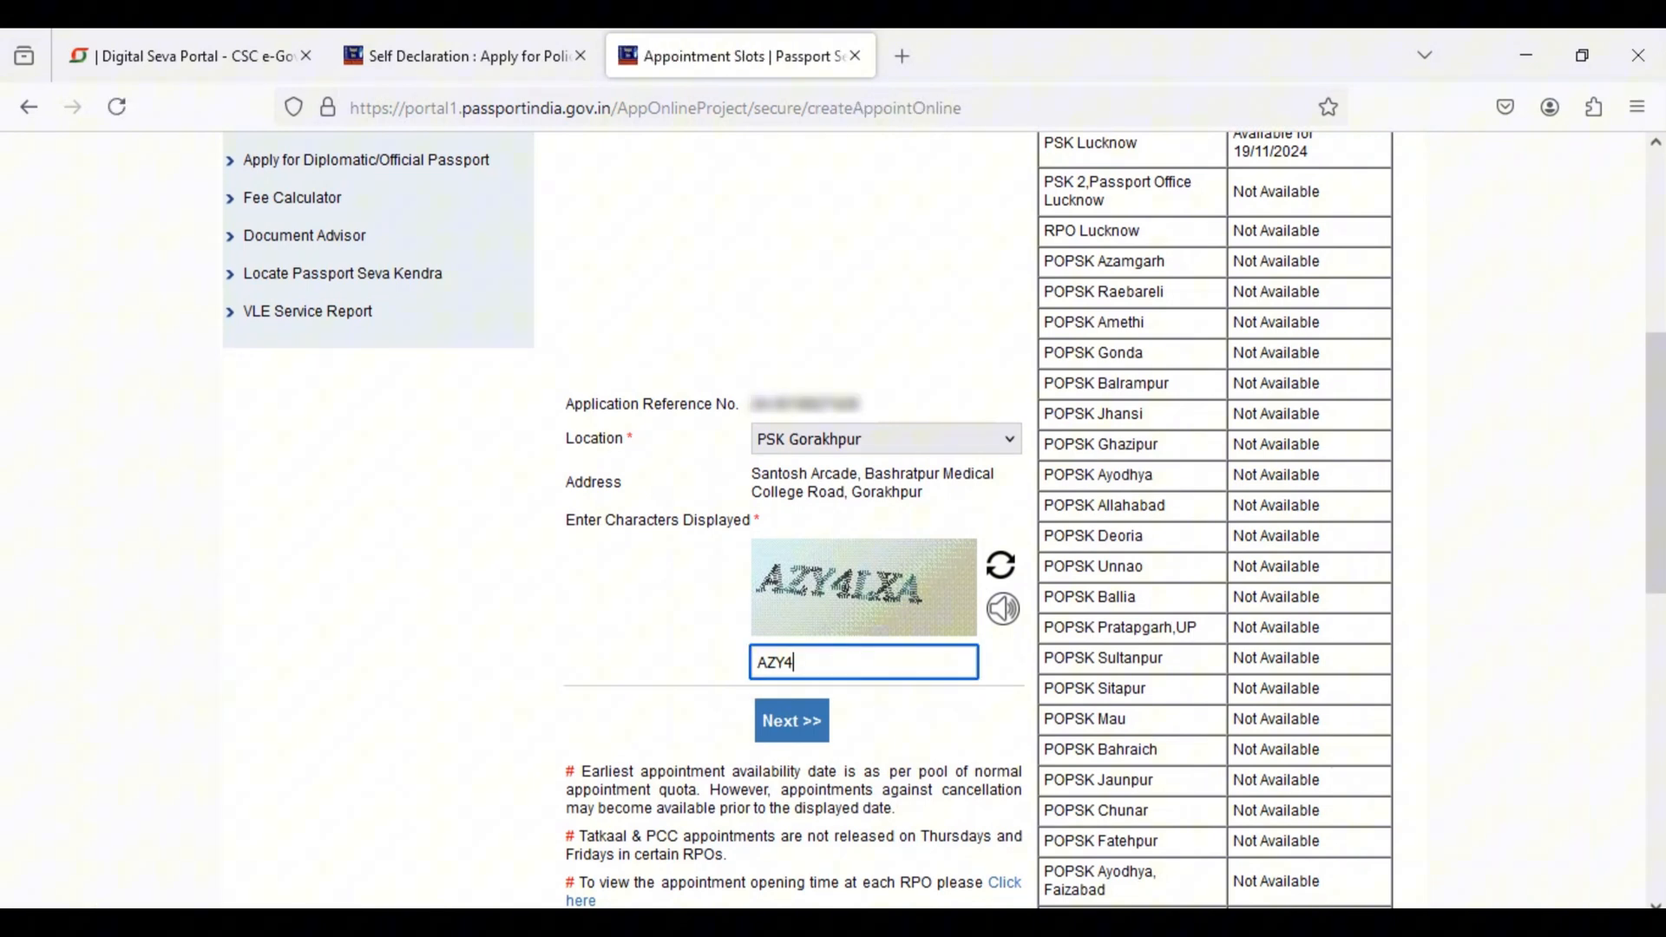
text(LXA)
key(Return)
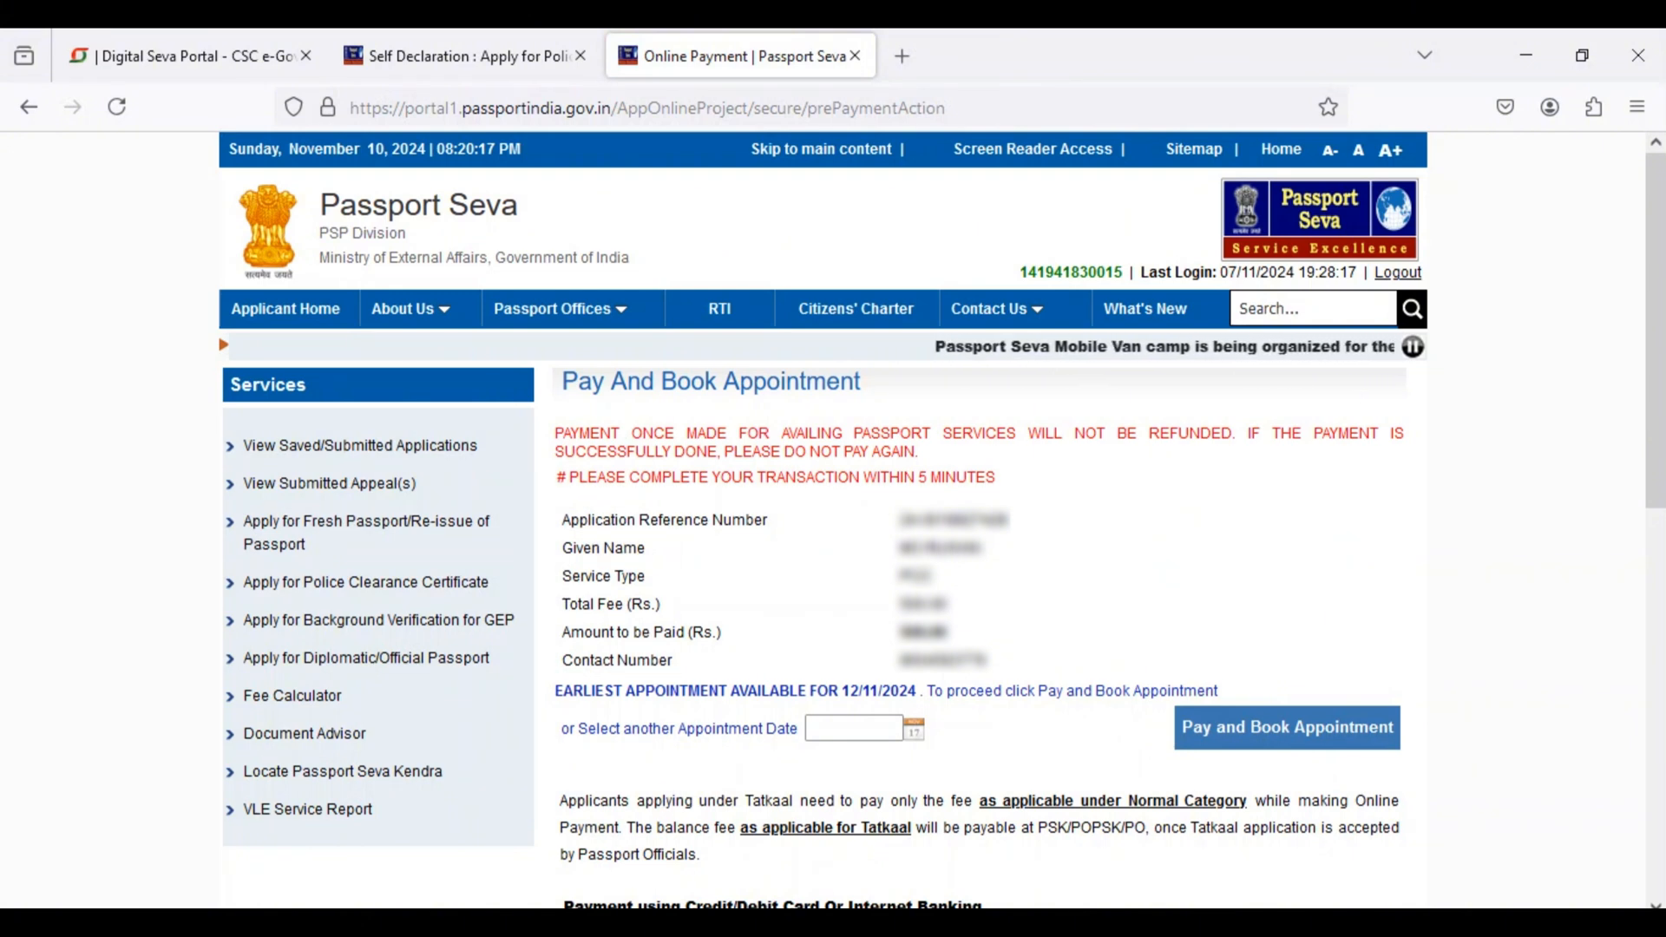
Step: Set the appointment date to 12/11/2024, proceed to pay and book, and acknowledge the payment caution
click(914, 729)
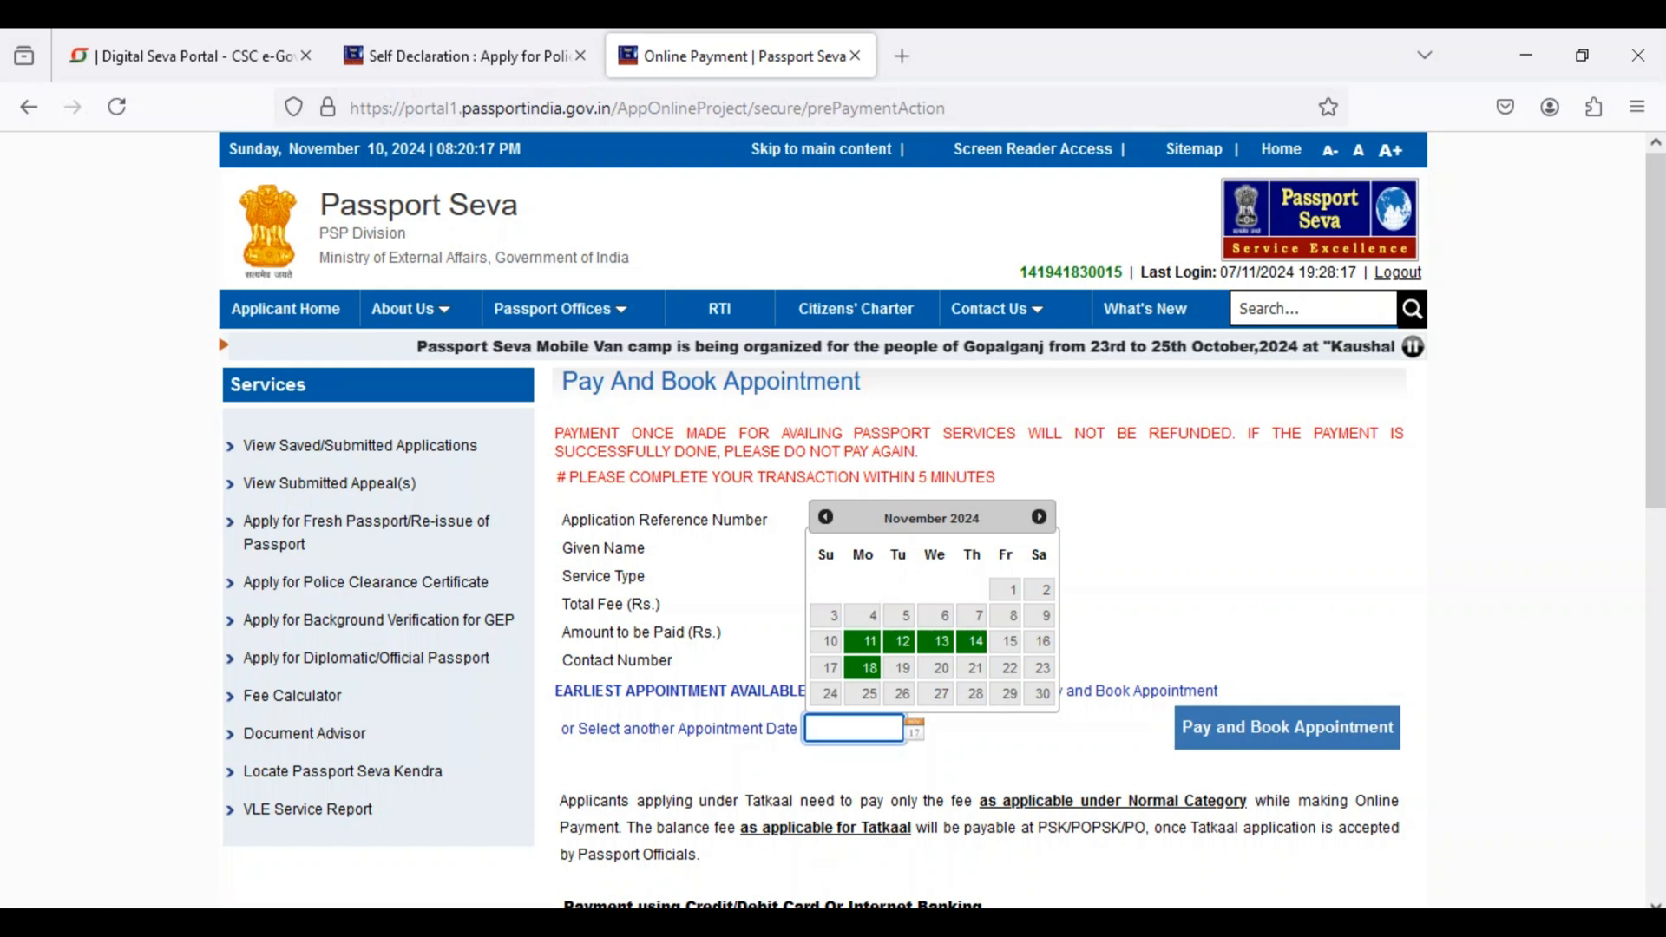
click(902, 641)
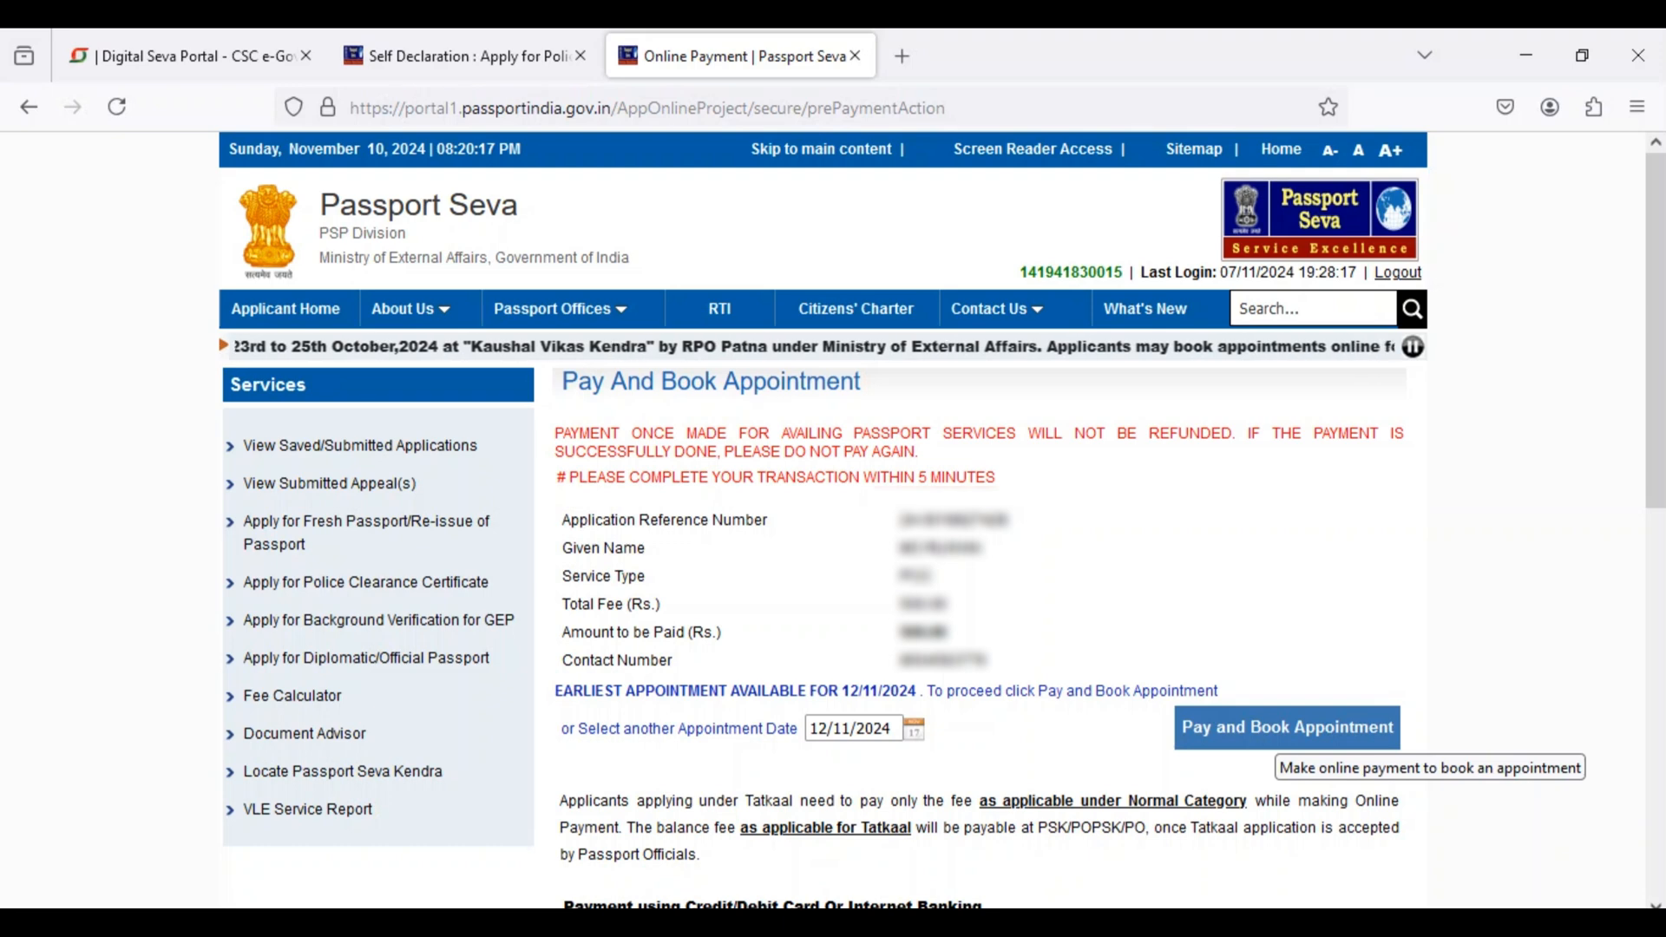
click(1286, 727)
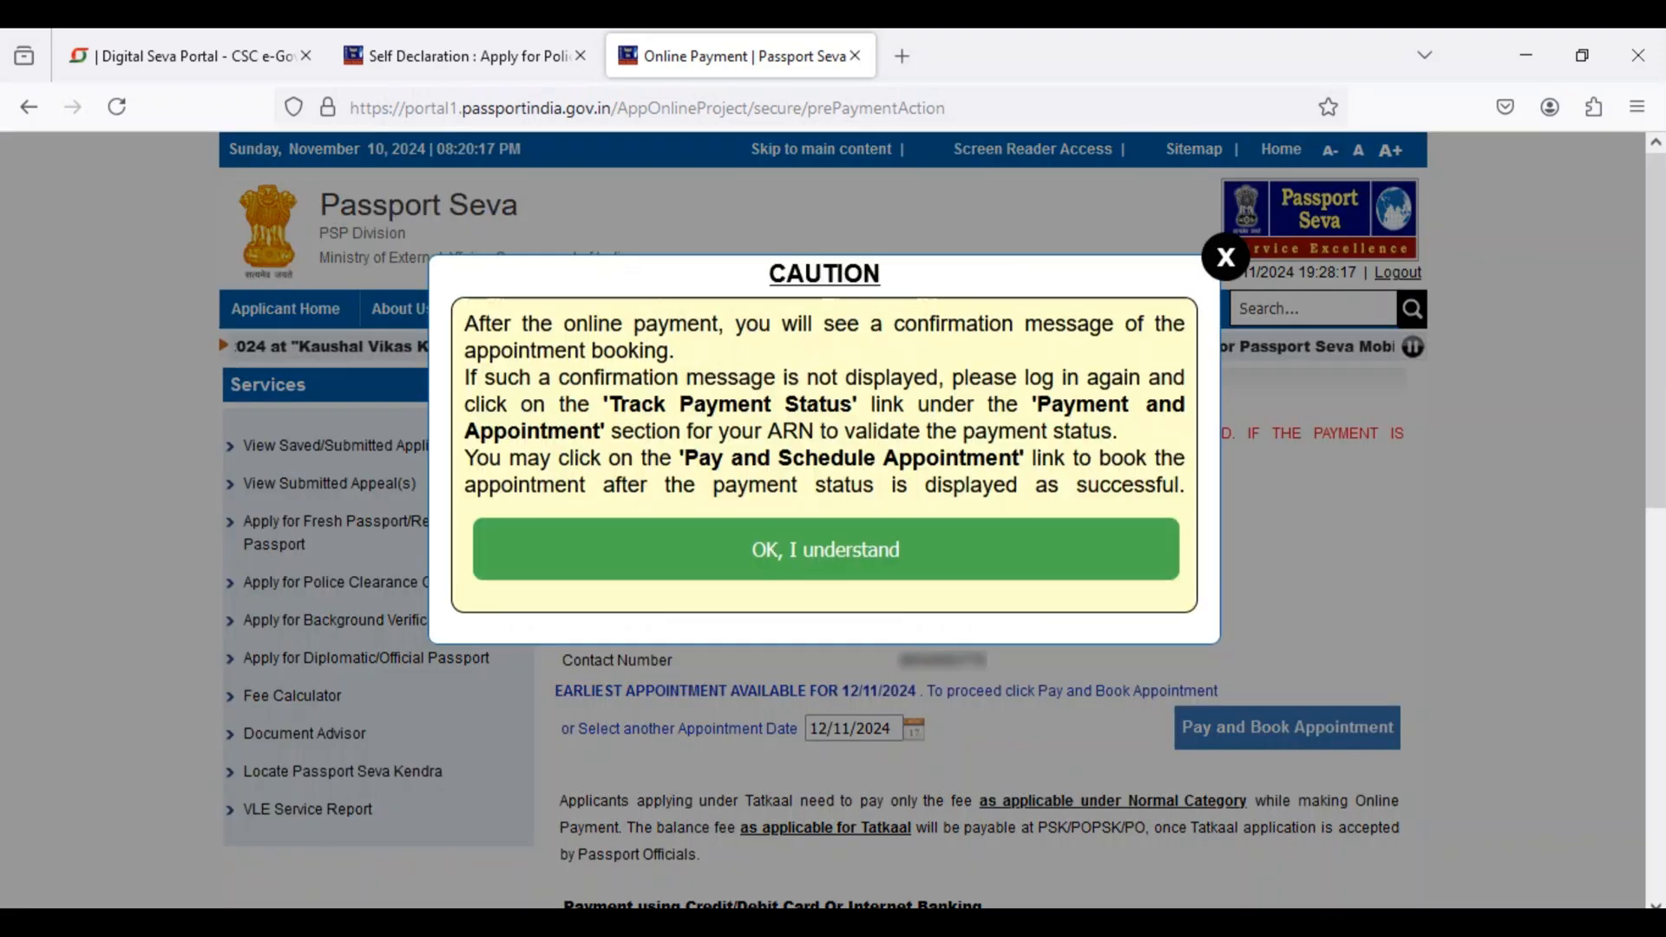
click(766, 550)
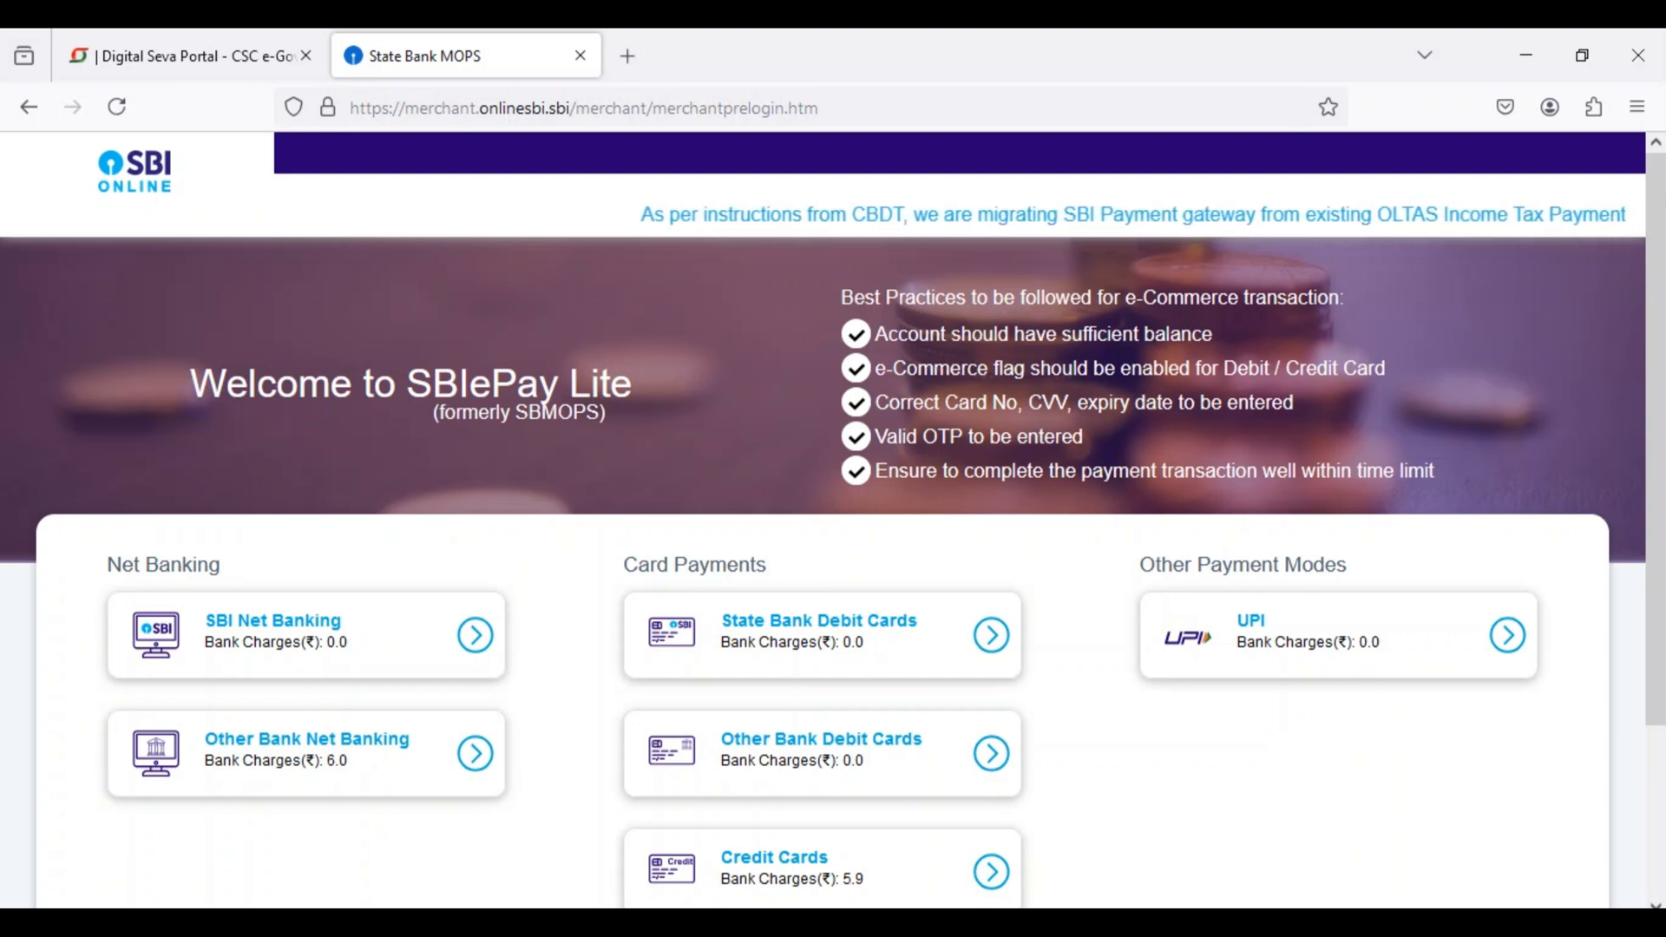
Step: Choose UPI as the payment mode for the appointment fee and go to the payment QR code
scroll(833, 555, down, 3)
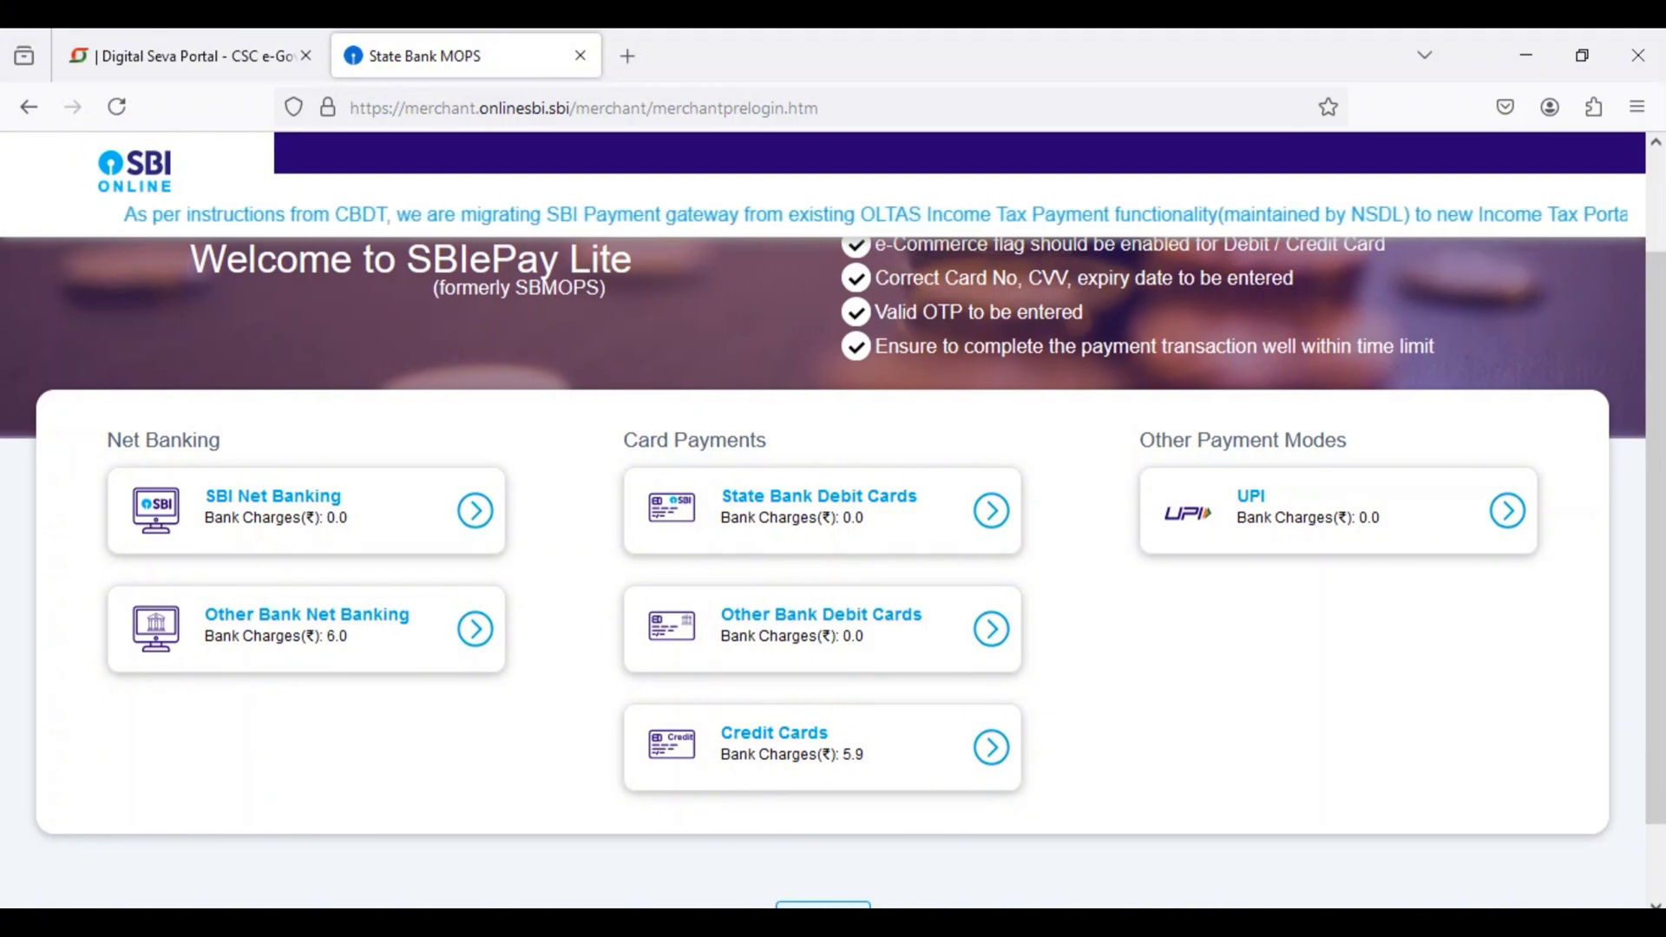
click(1507, 510)
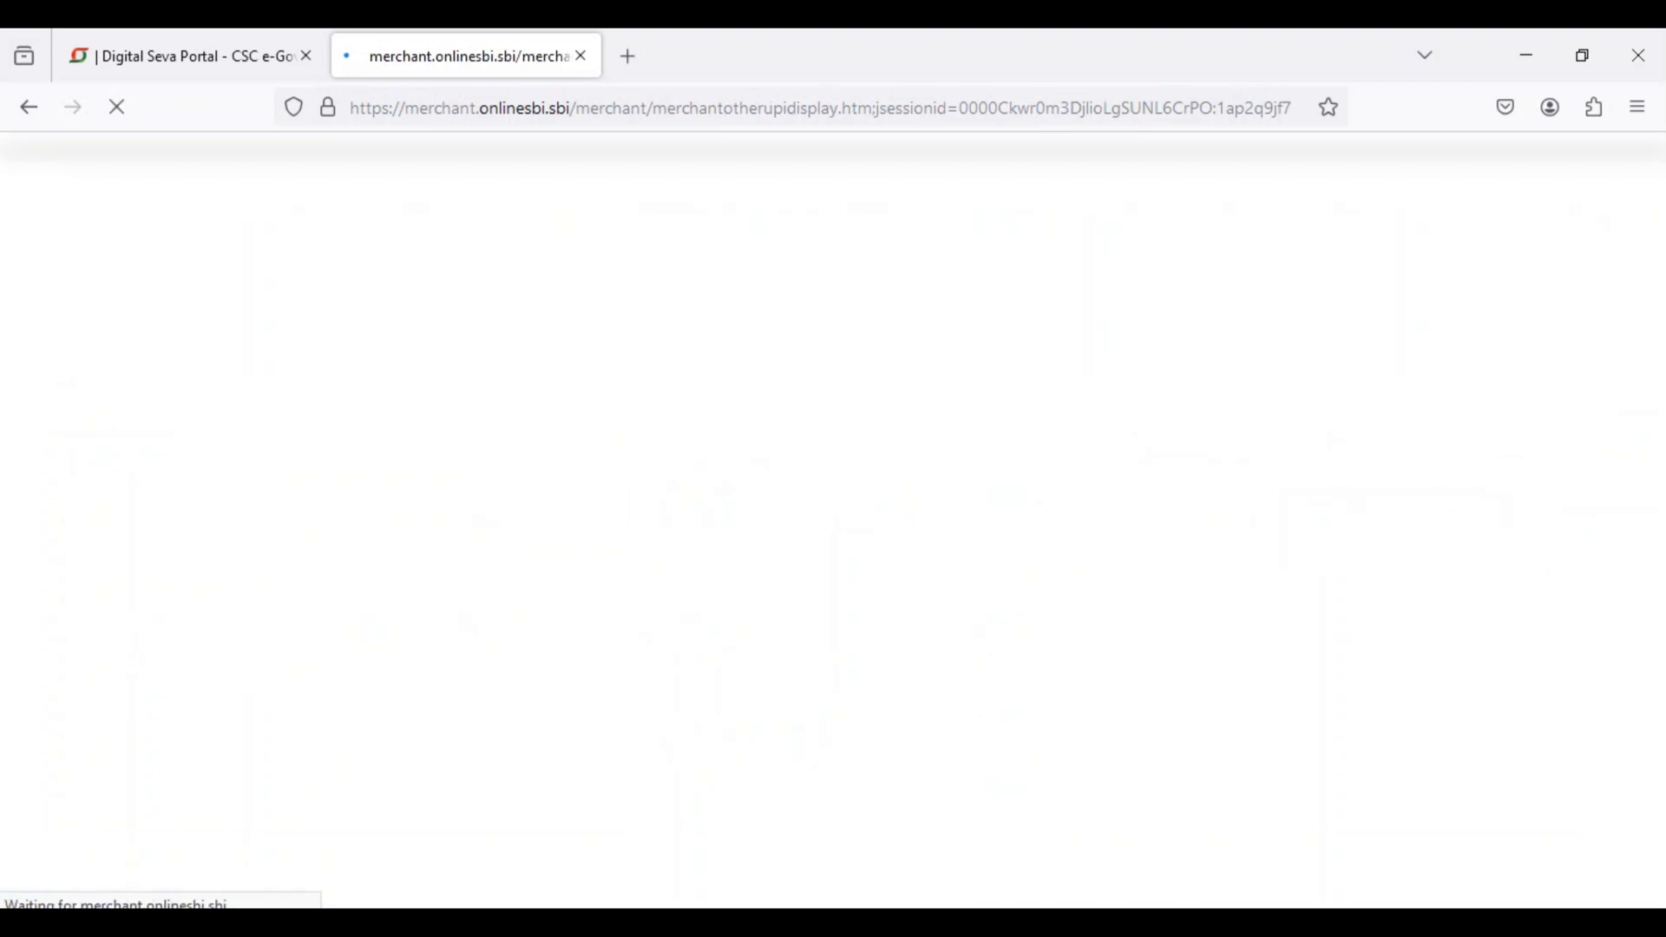
scroll(832, 564, down, 6)
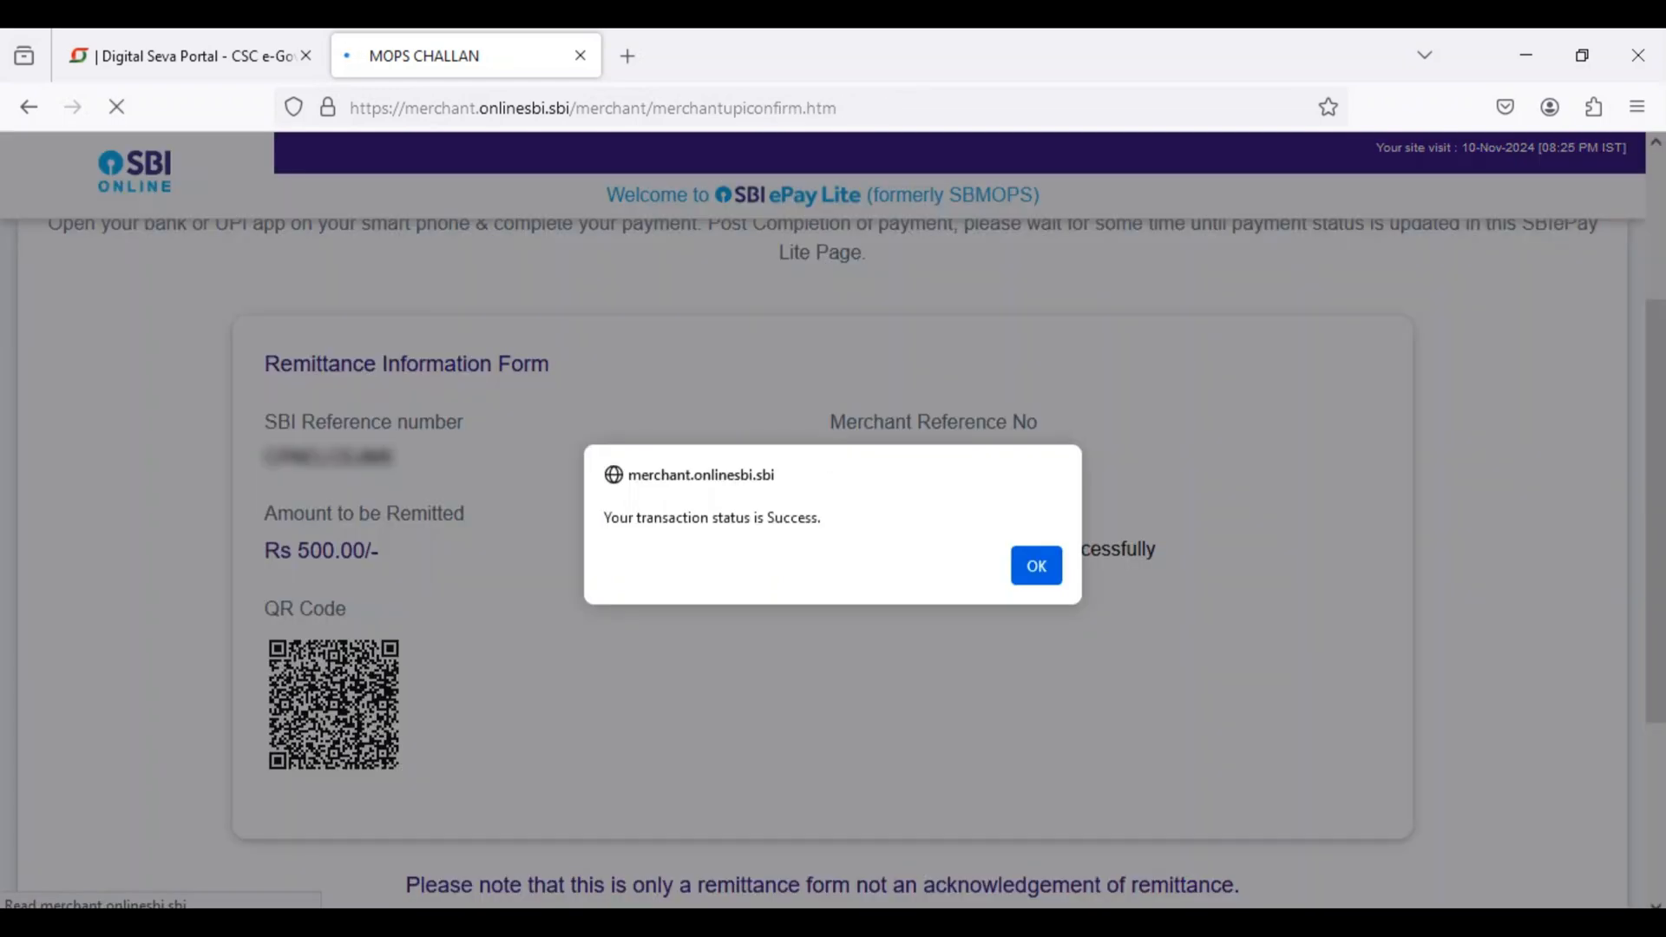
Step: Acknowledge the transaction status and review the appointment confirmation details
drag(604, 517, 822, 517)
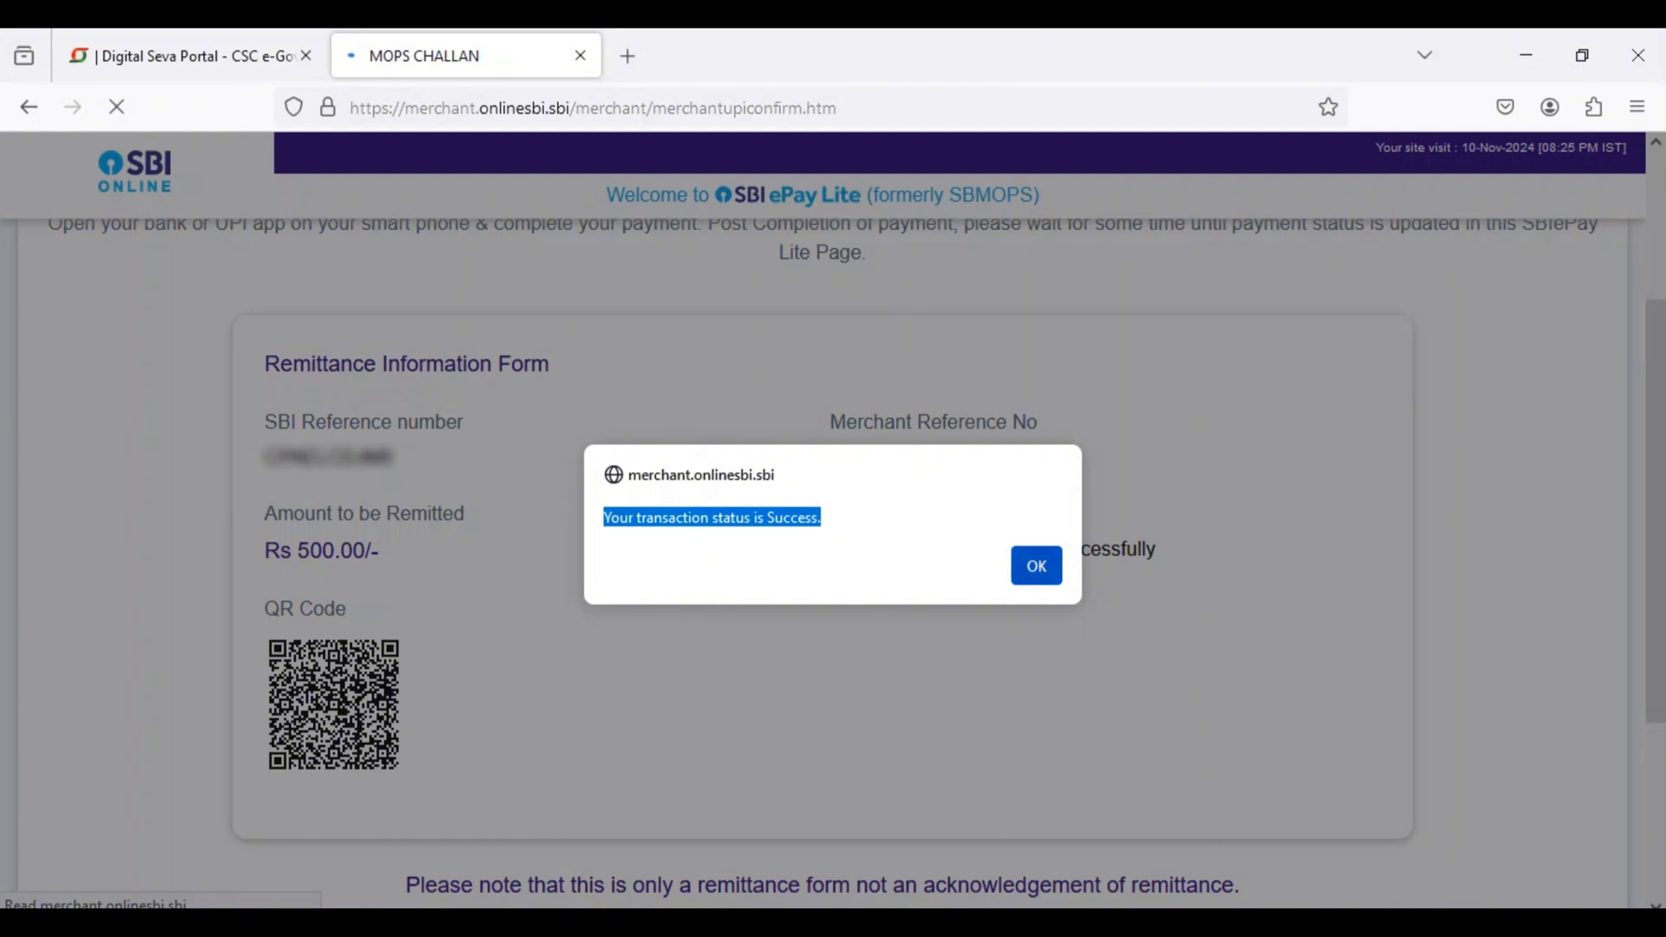
click(1037, 565)
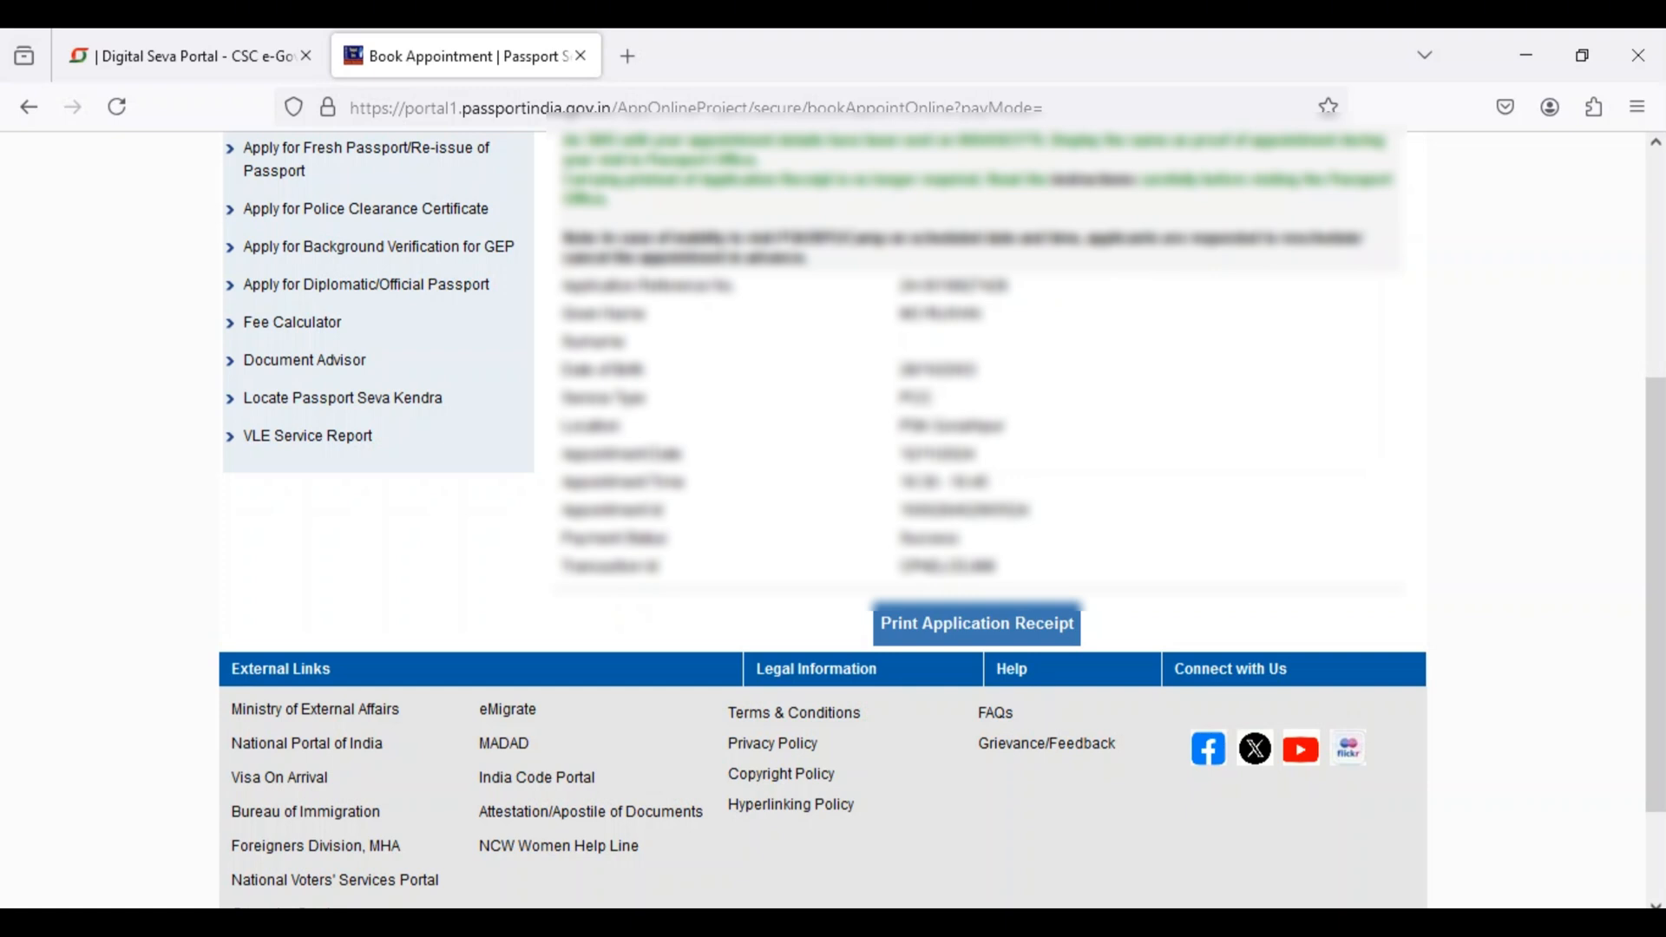
scroll(942, 519, up, 2)
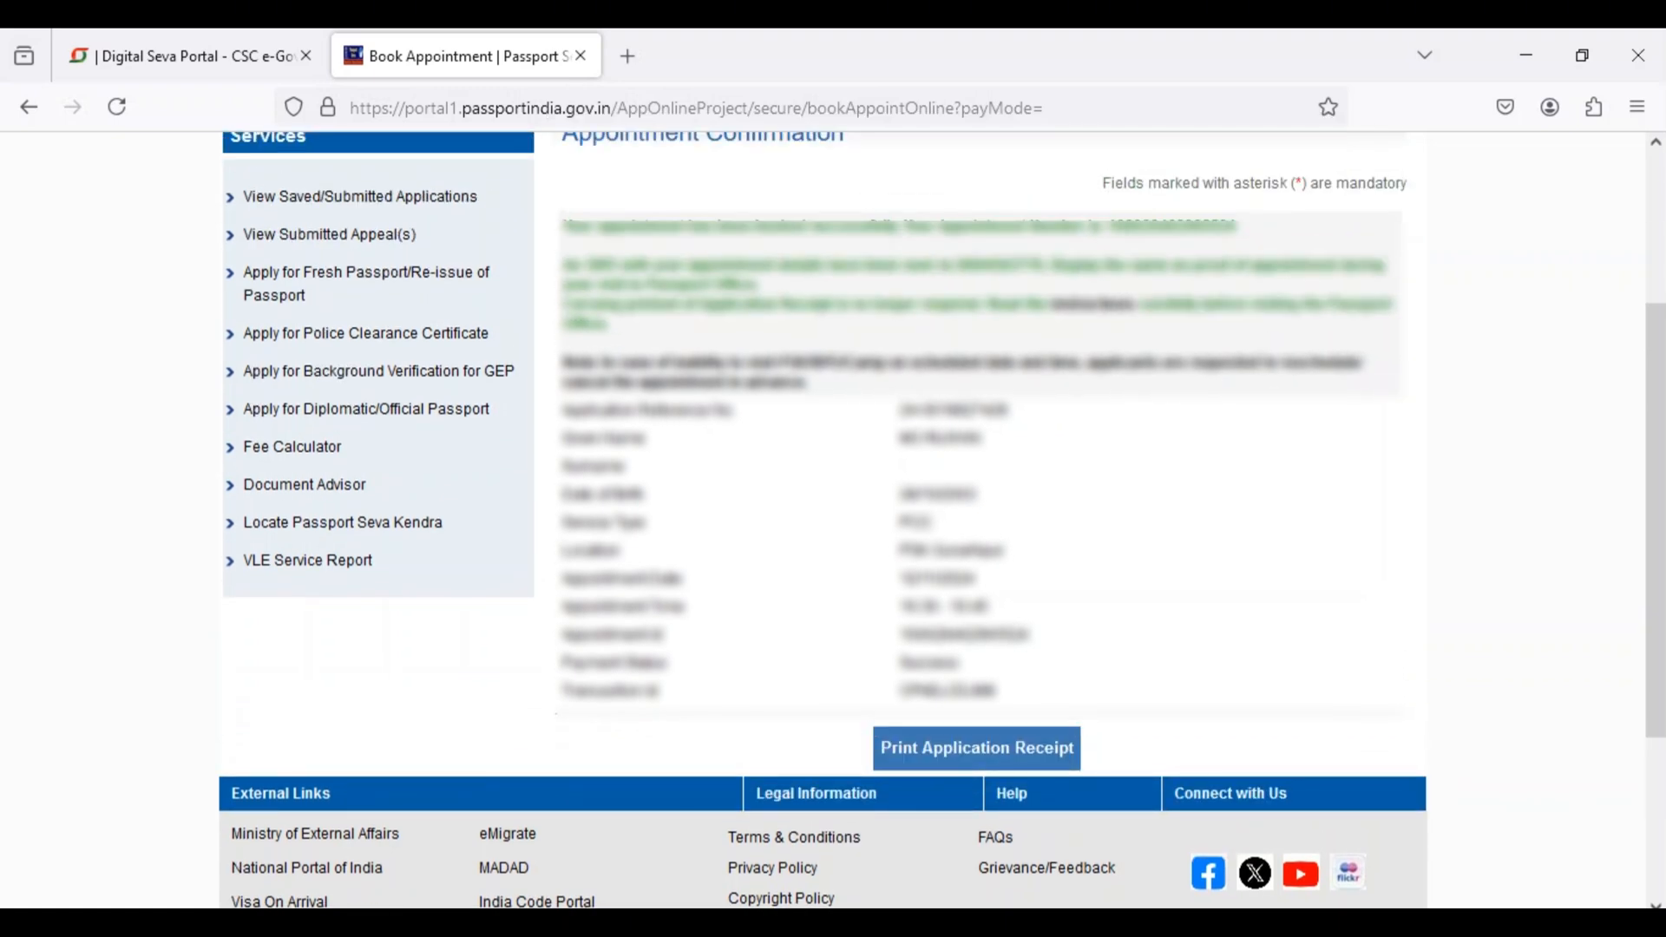